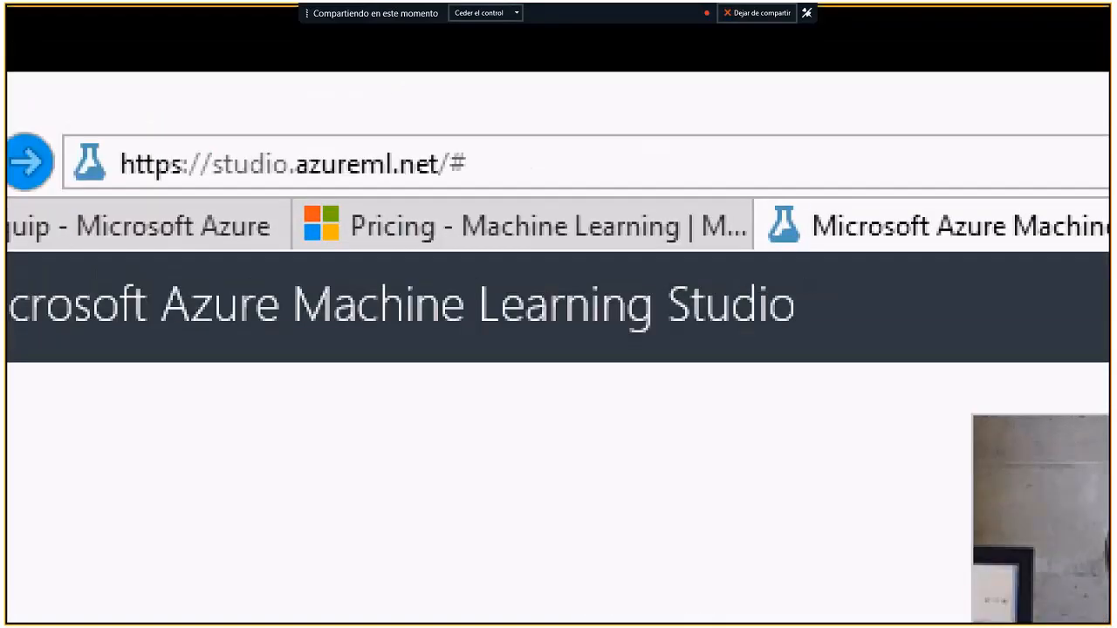
Step: Mark the Studio web address, and open the Machine Learning pricing page at the Studio pricing table
mouse_move(157, 126)
mouse_down()
mouse_move(174, 170)
mouse_move(521, 189)
mouse_move(508, 192)
mouse_up()
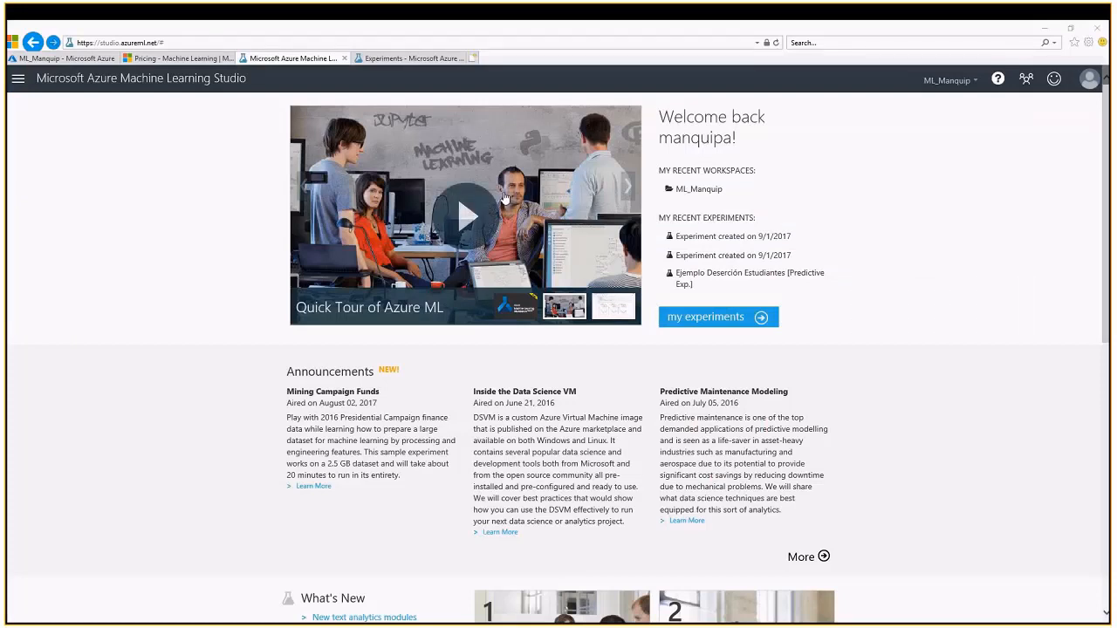
click(195, 58)
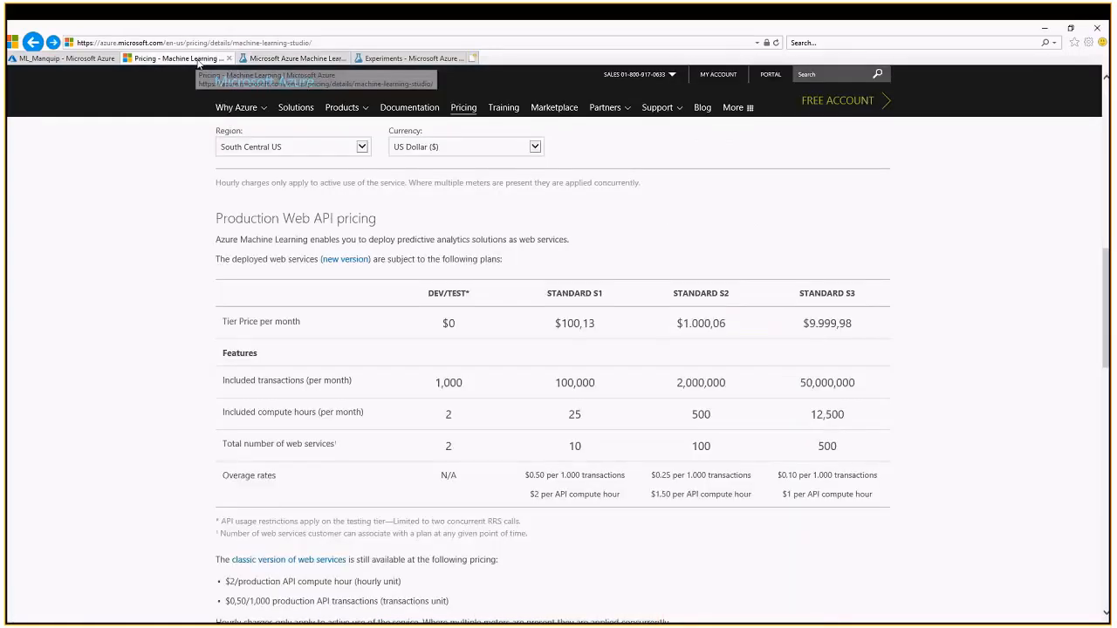
scroll(358, 249, up, 10)
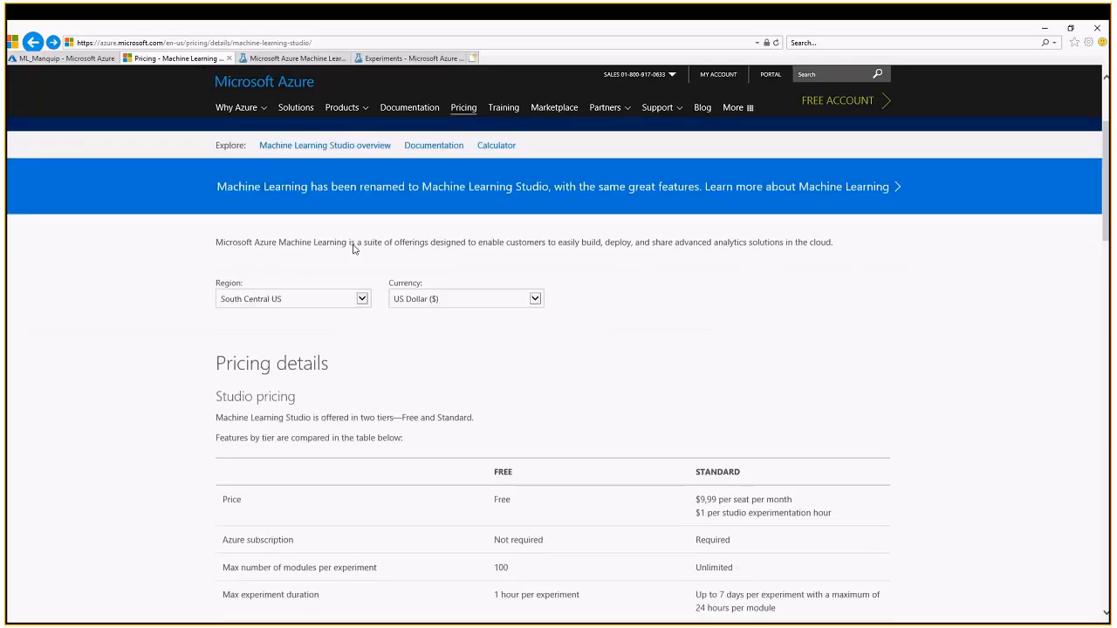
scroll(354, 249, down, 4)
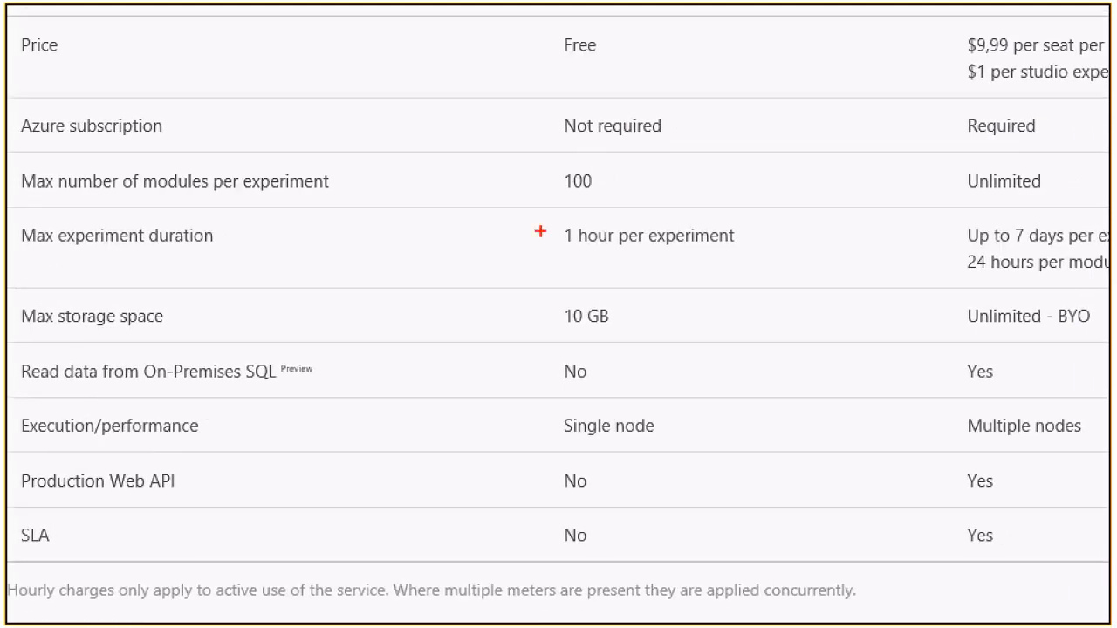
Step: Box the Free tier's entries for maximum modules, storage space, On-Premises SQL, execution/performance and Production Web API, and leave the annotation view
drag(556, 161, 606, 208)
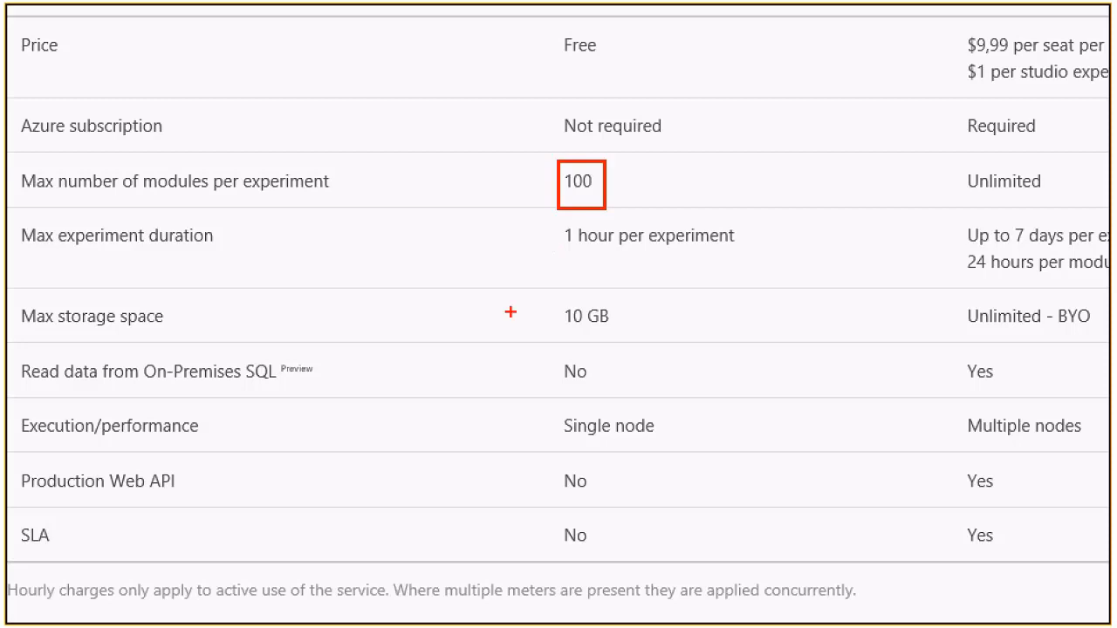
mouse_move(550, 288)
mouse_down()
mouse_move(581, 341)
mouse_move(620, 341)
mouse_up()
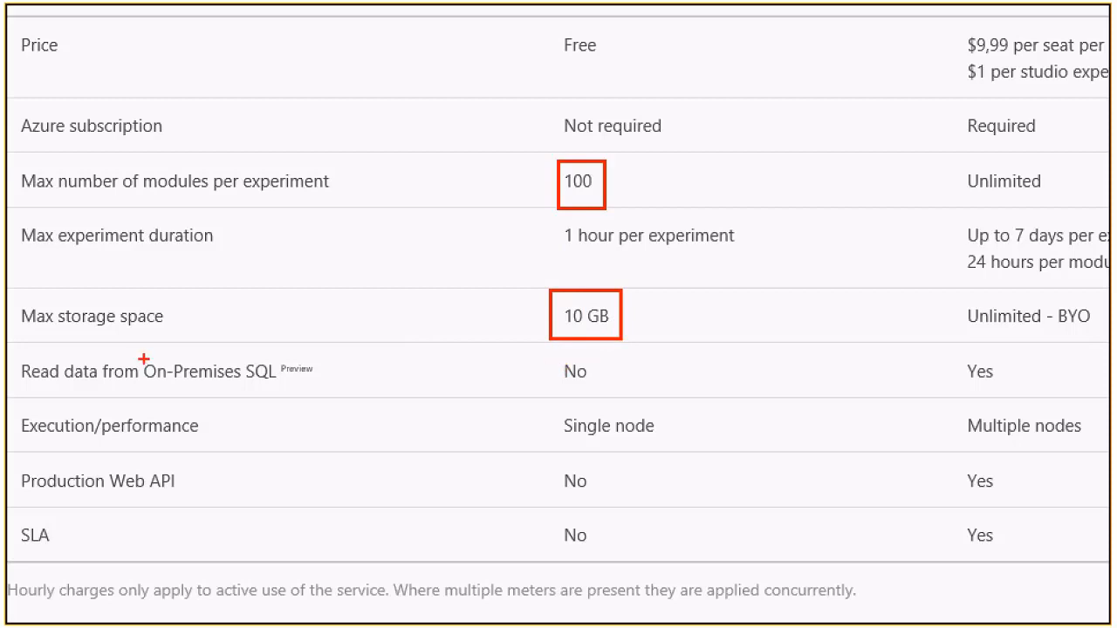
mouse_move(19, 351)
mouse_down()
mouse_move(244, 449)
mouse_move(599, 408)
mouse_move(598, 395)
mouse_up()
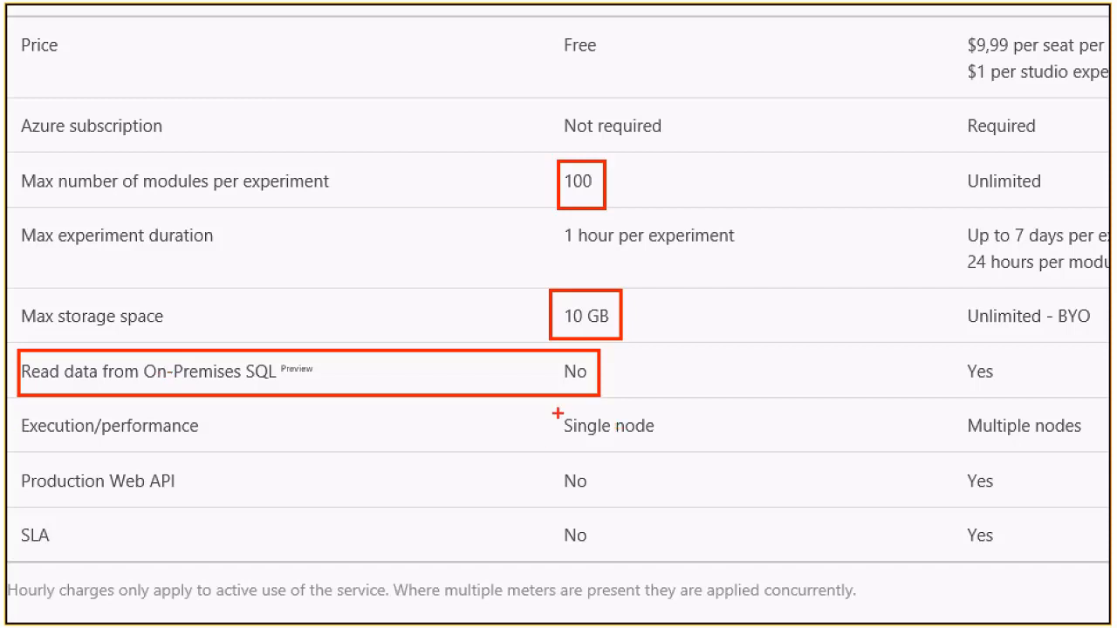
drag(559, 408, 662, 443)
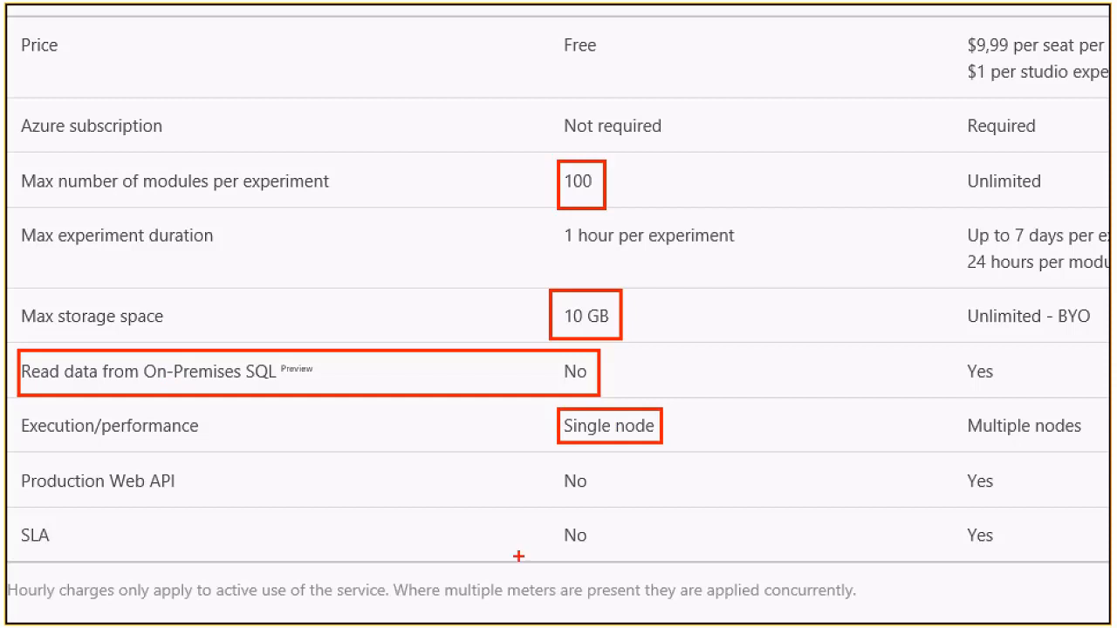
drag(17, 463, 612, 501)
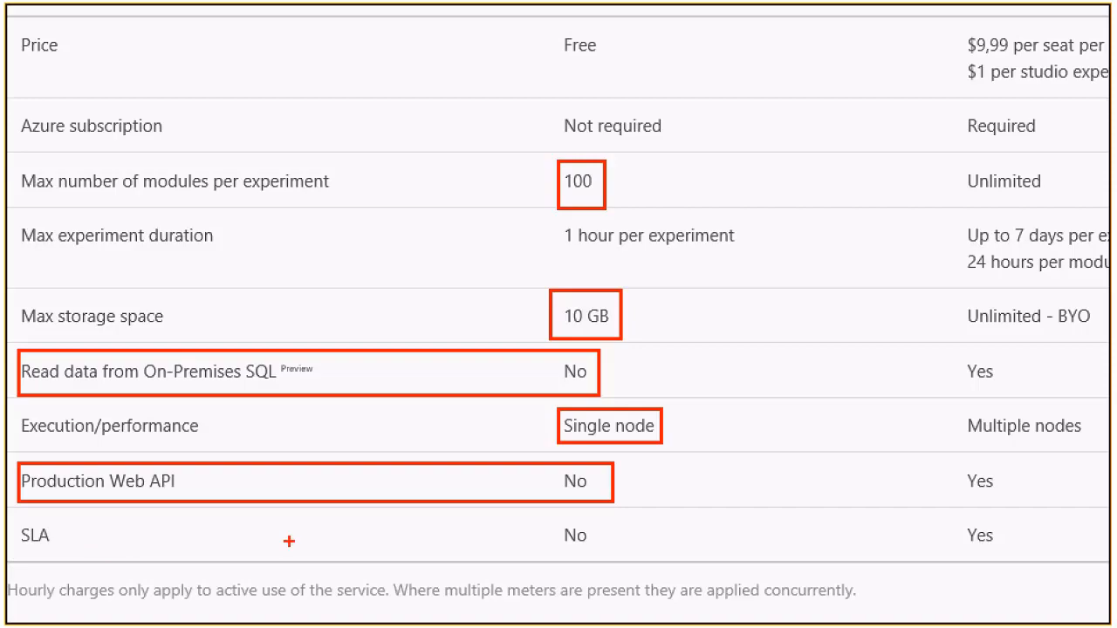
key(Escape)
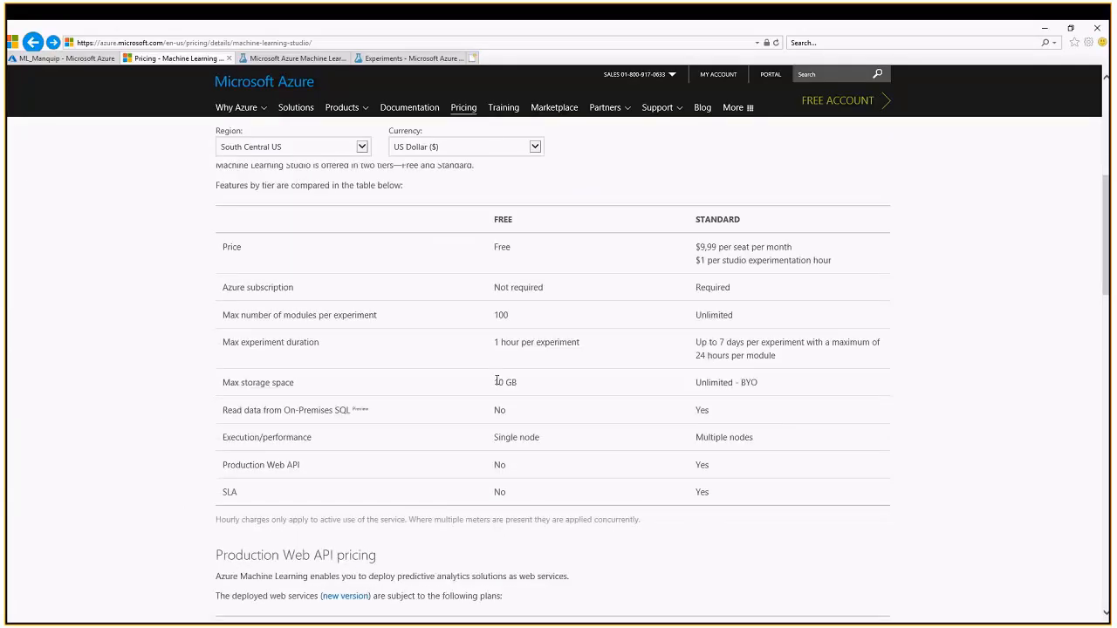
Step: Highlight the Standard tier's price per studio experimentation hour in the Studio pricing table
scroll(497, 381, down, 2)
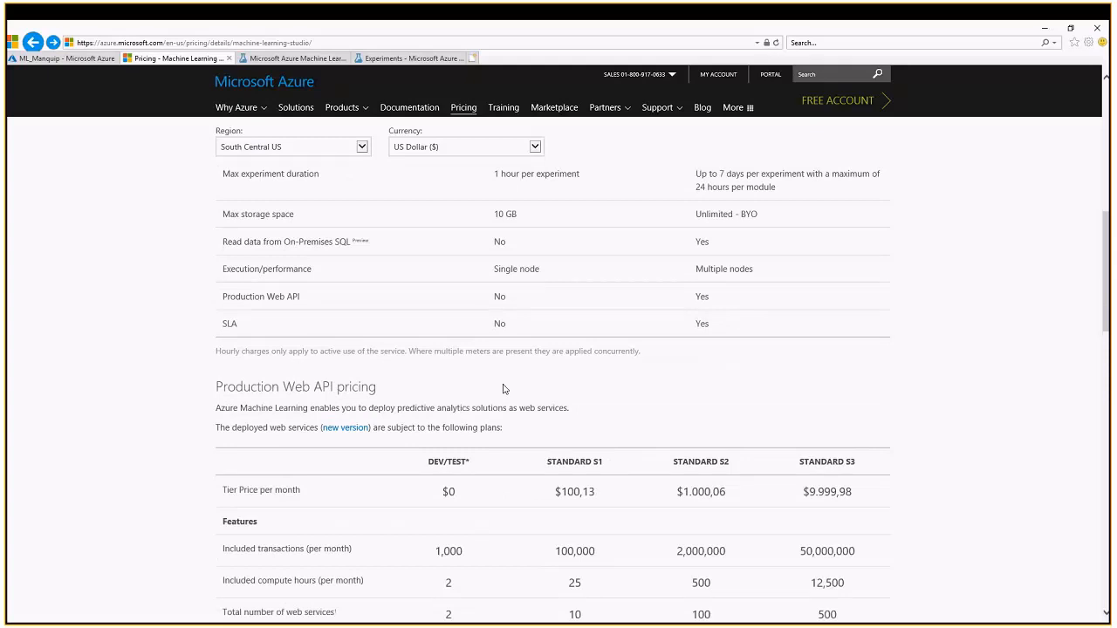
scroll(611, 420, up, 3)
scroll(611, 420, down, 1)
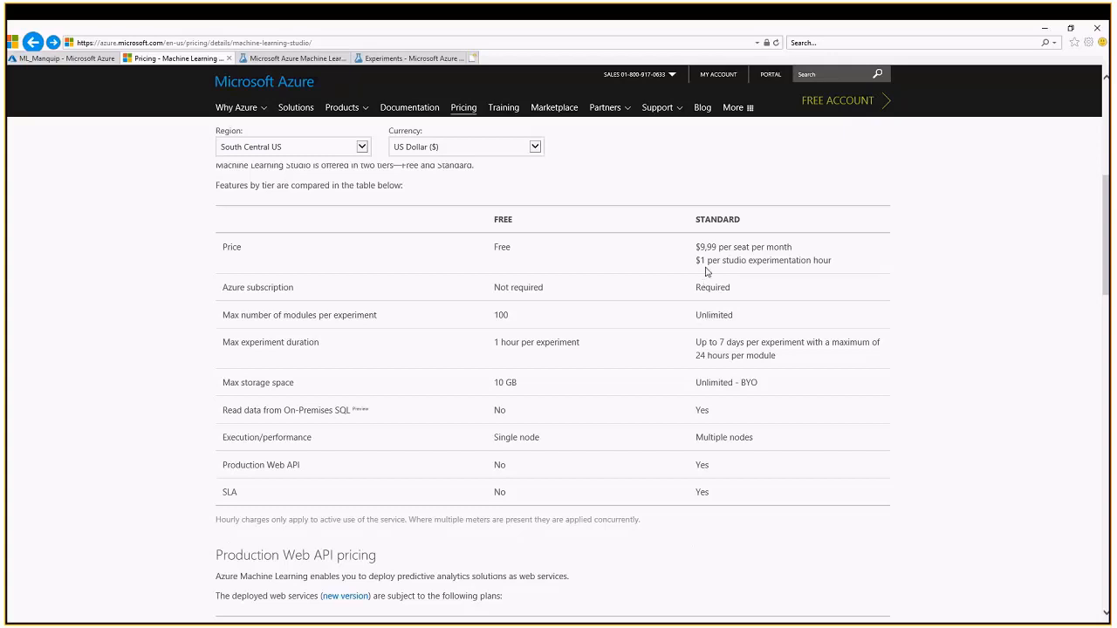
mouse_move(698, 248)
mouse_down()
mouse_move(830, 262)
mouse_move(798, 249)
mouse_move(822, 262)
mouse_move(697, 267)
mouse_up()
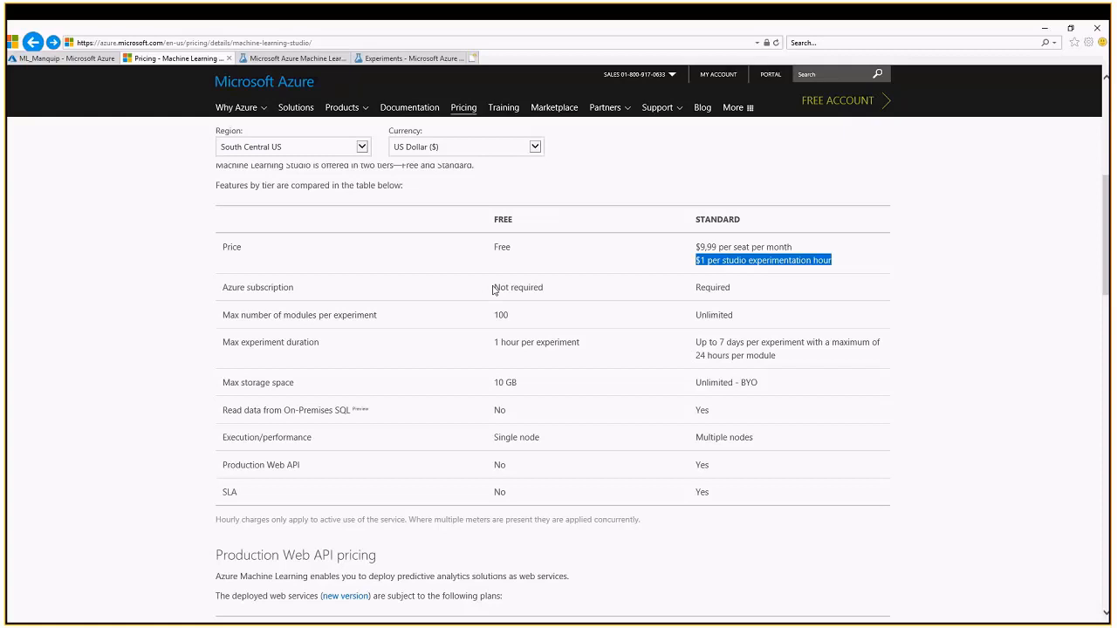
Step: Review the Production Web API pricing plans and highlight the monthly tier price of Standard S3
scroll(493, 290, down, 3)
scroll(493, 290, down, 6)
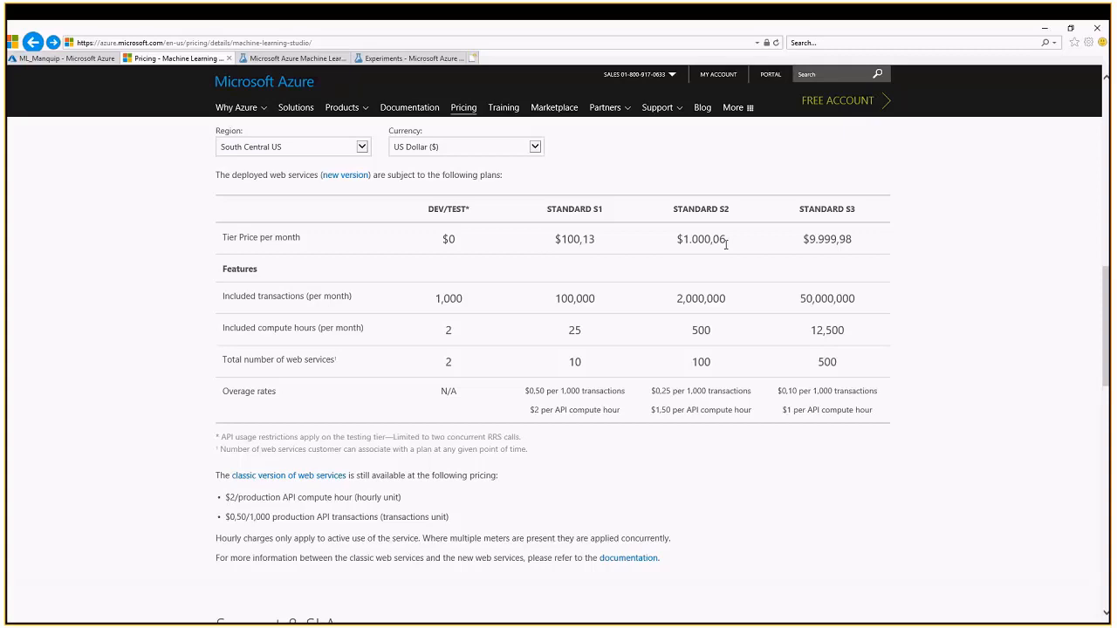
drag(853, 239, 799, 244)
Step: Check the Standard and Free workspaces available on the Studio home page against the pricing page, and close the workspace list
click(282, 59)
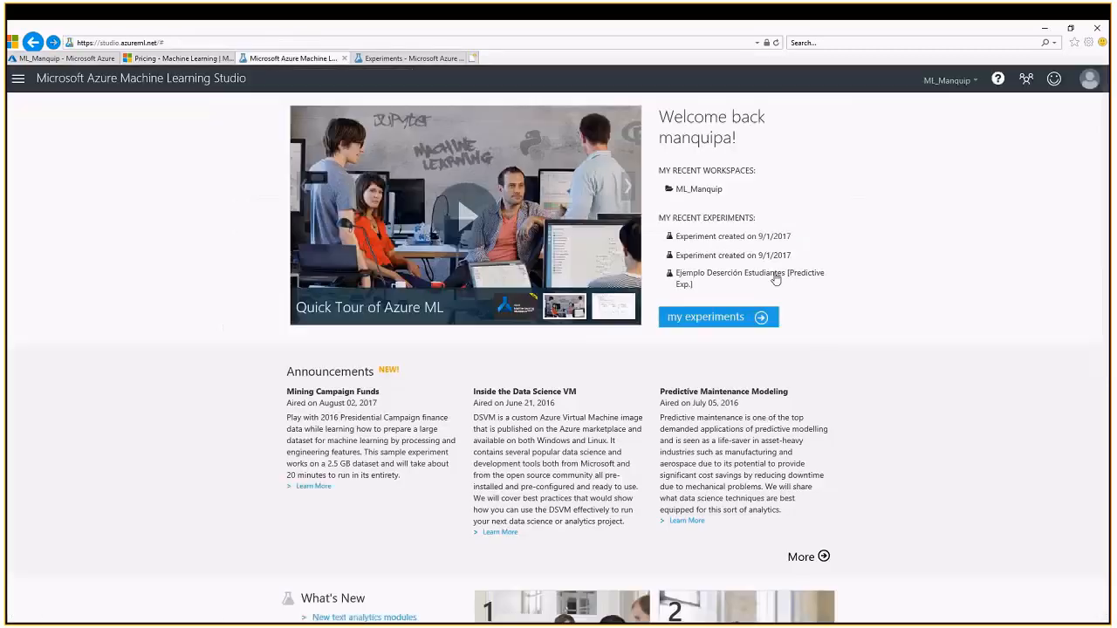
click(975, 81)
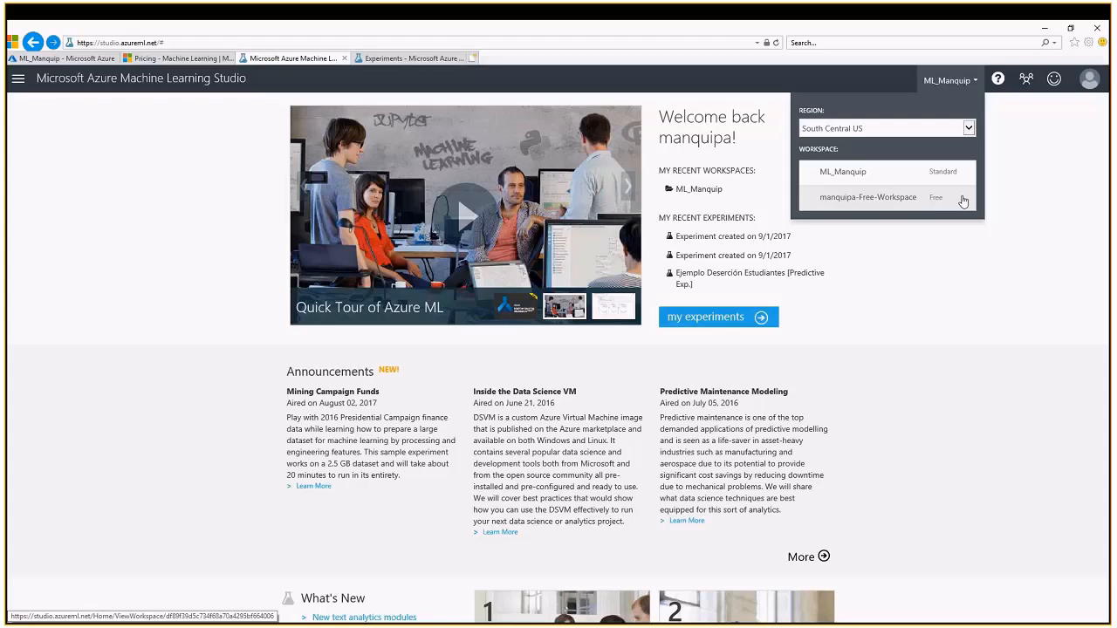
click(200, 60)
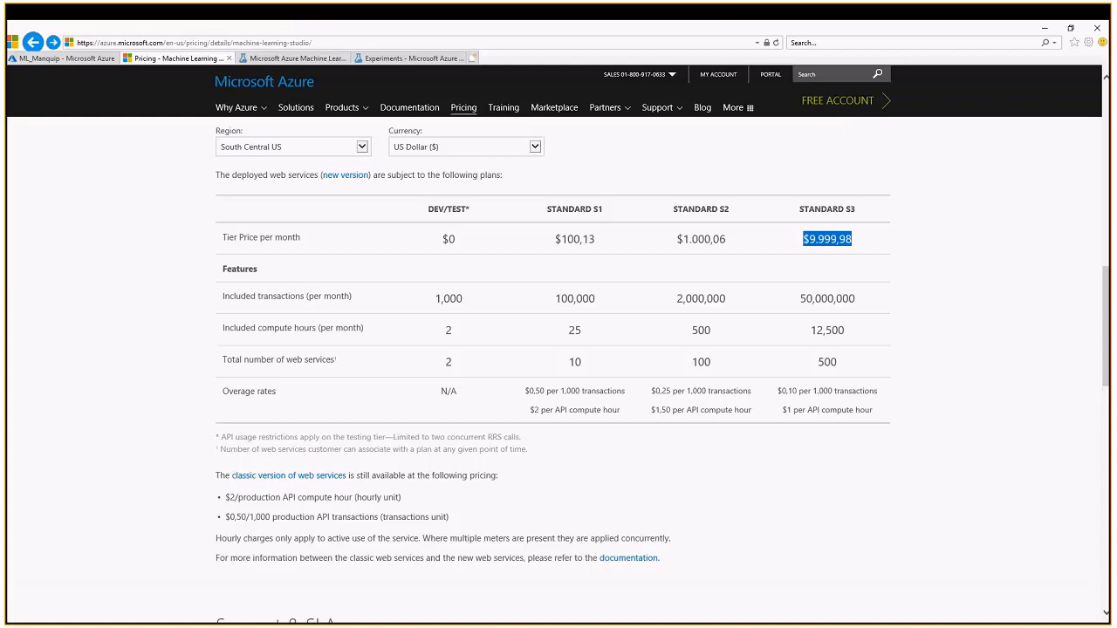
click(289, 59)
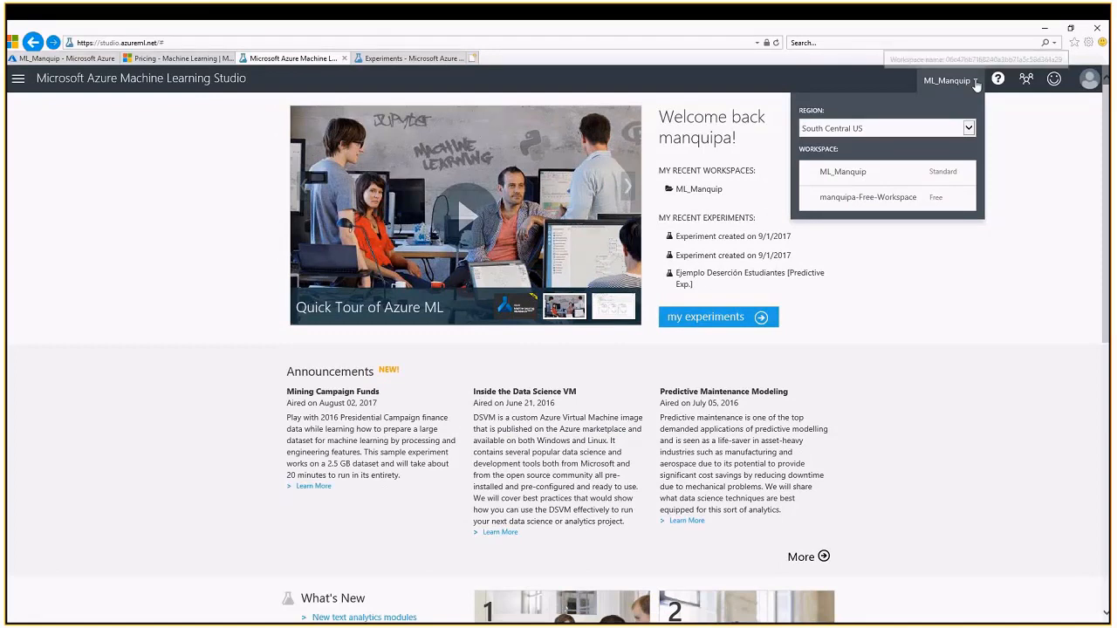
click(976, 84)
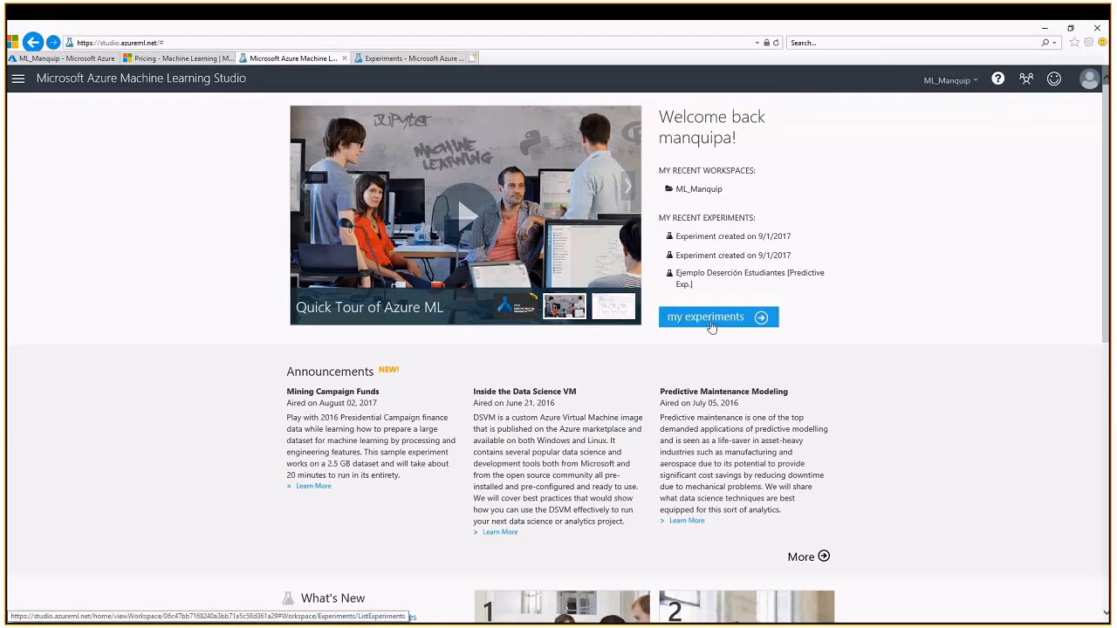
Step: Open the workspace's own datasets and underline DesercionBadSample.csv and DesercionSample01.csv in the list
click(417, 61)
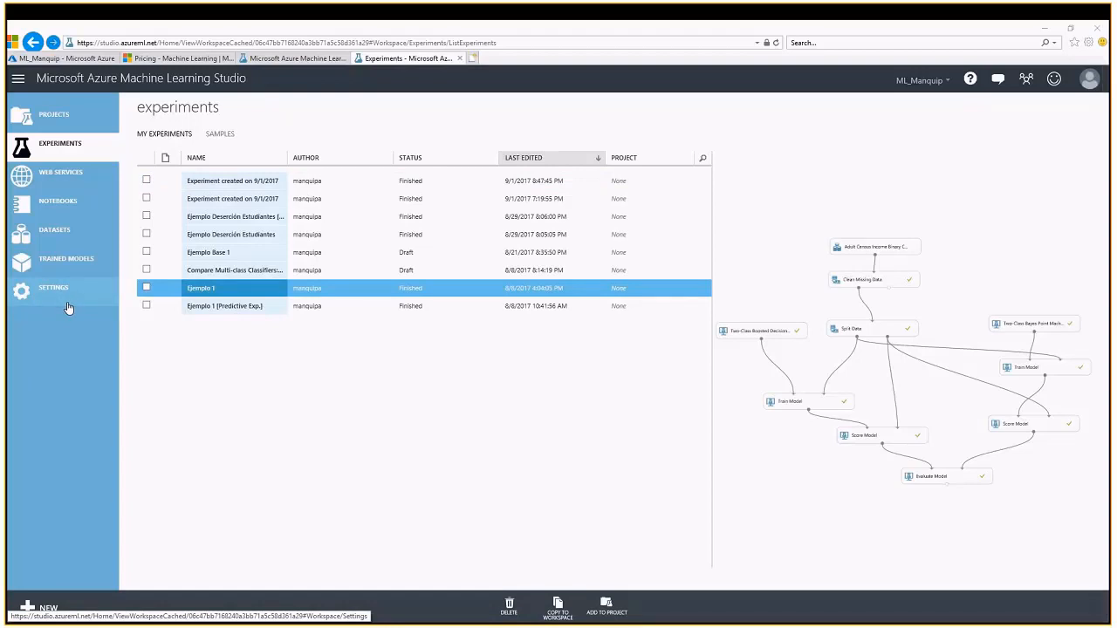
click(72, 235)
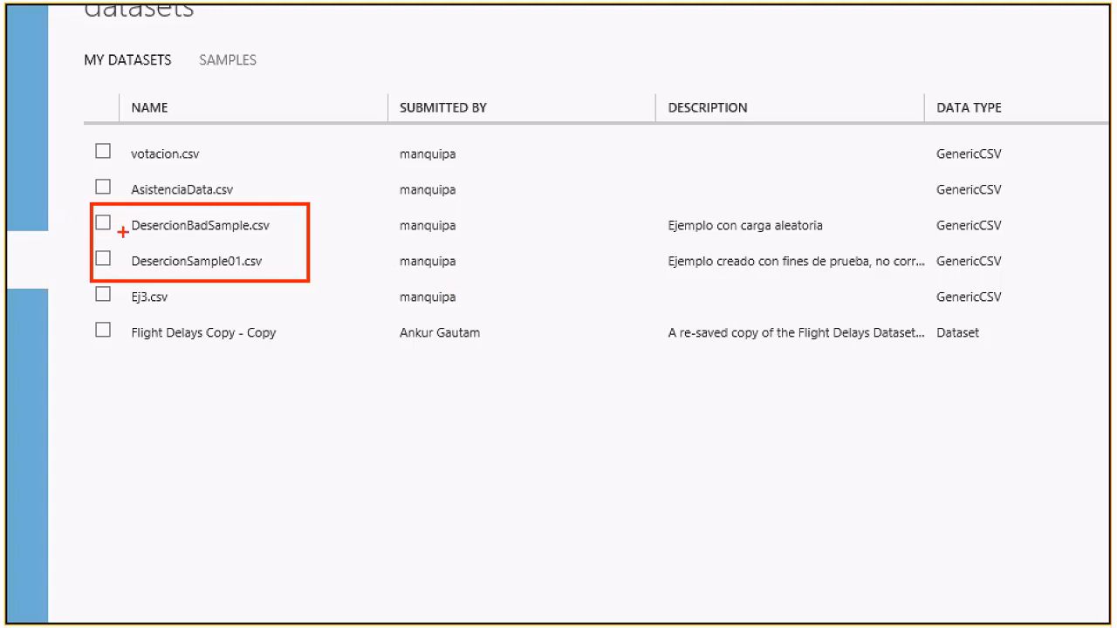
drag(131, 236, 275, 232)
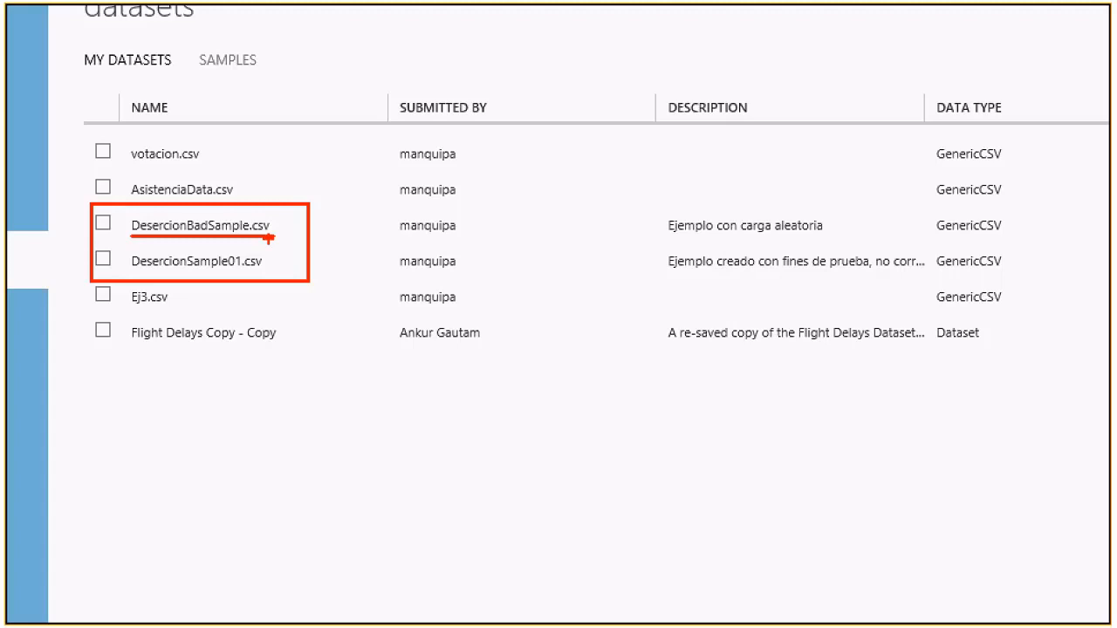
drag(269, 239, 274, 236)
mouse_move(133, 257)
mouse_down()
mouse_move(281, 275)
mouse_move(274, 251)
mouse_up()
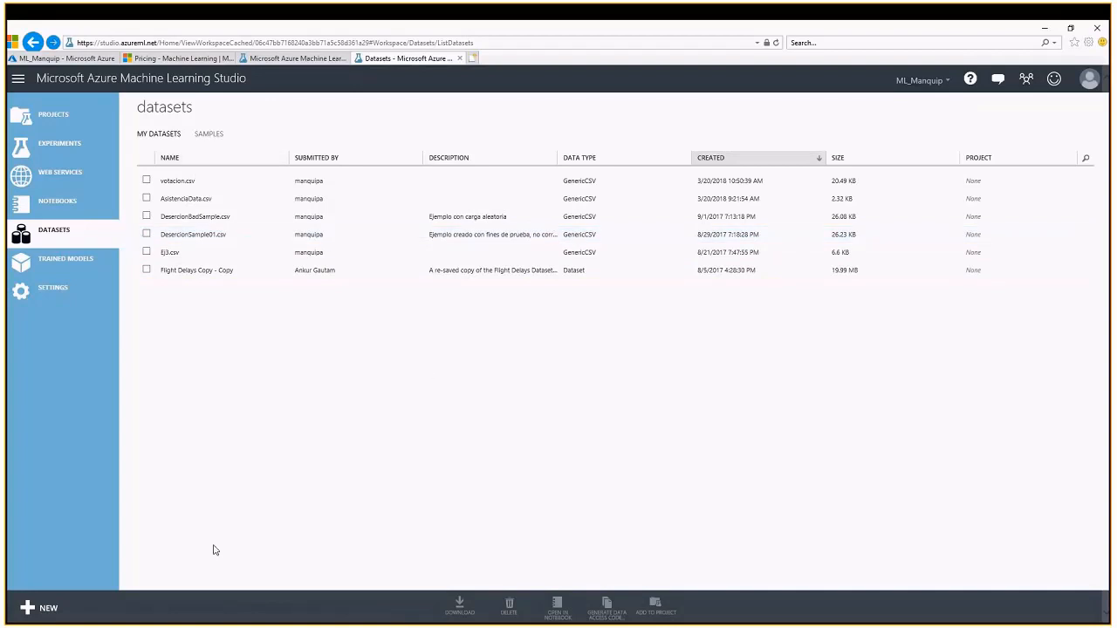
Step: Inspect the form for uploading a new dataset from a local file and its file picker, without uploading anything
click(43, 609)
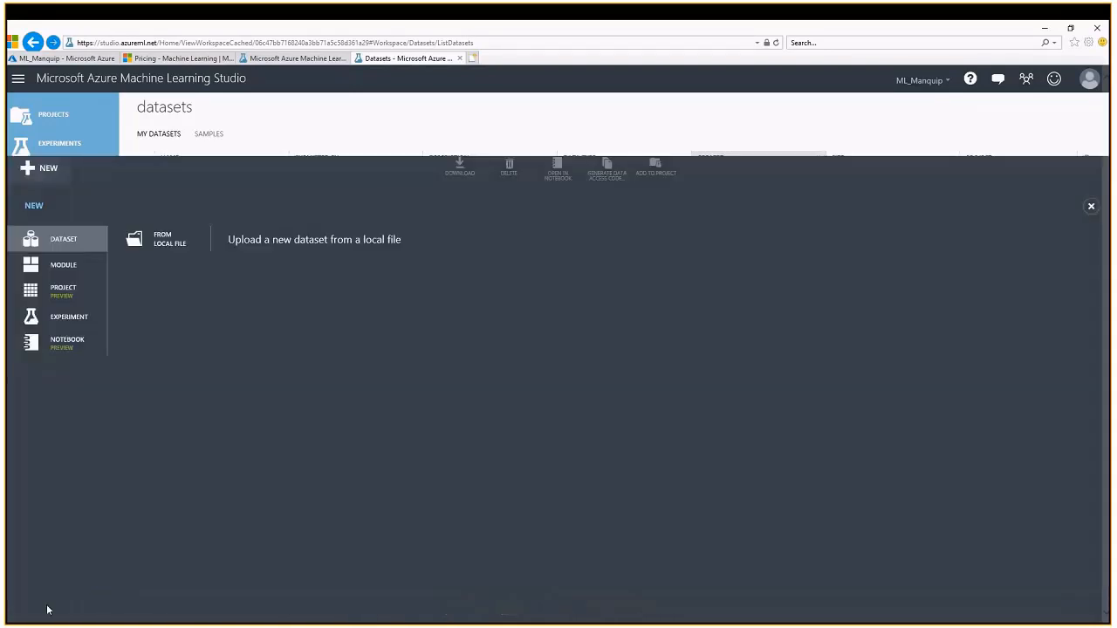
click(166, 203)
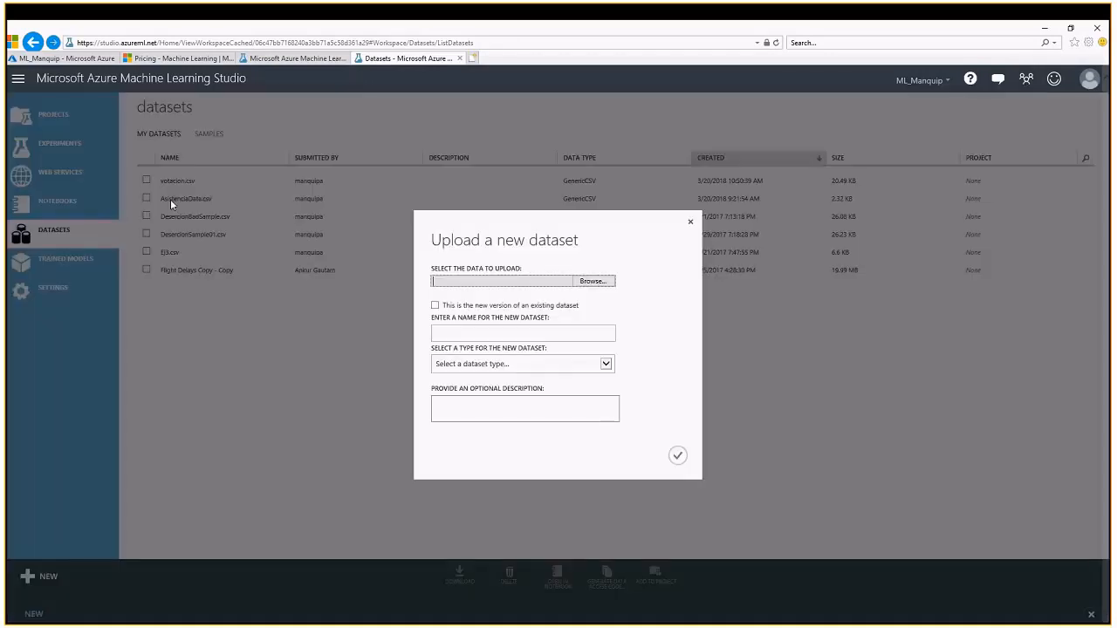
click(590, 283)
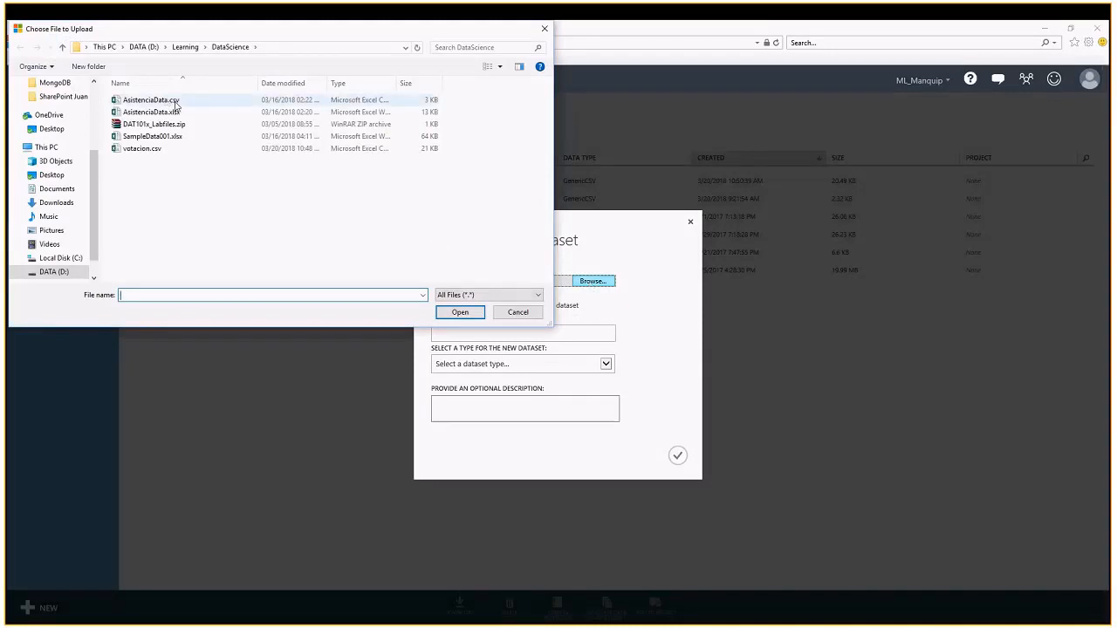
click(543, 30)
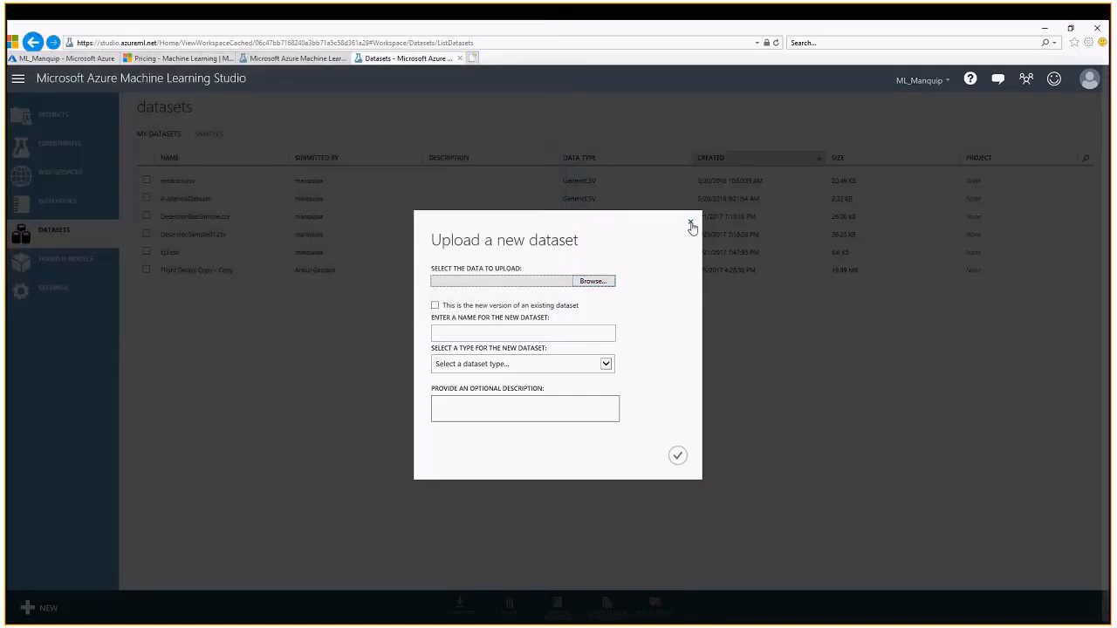
click(690, 222)
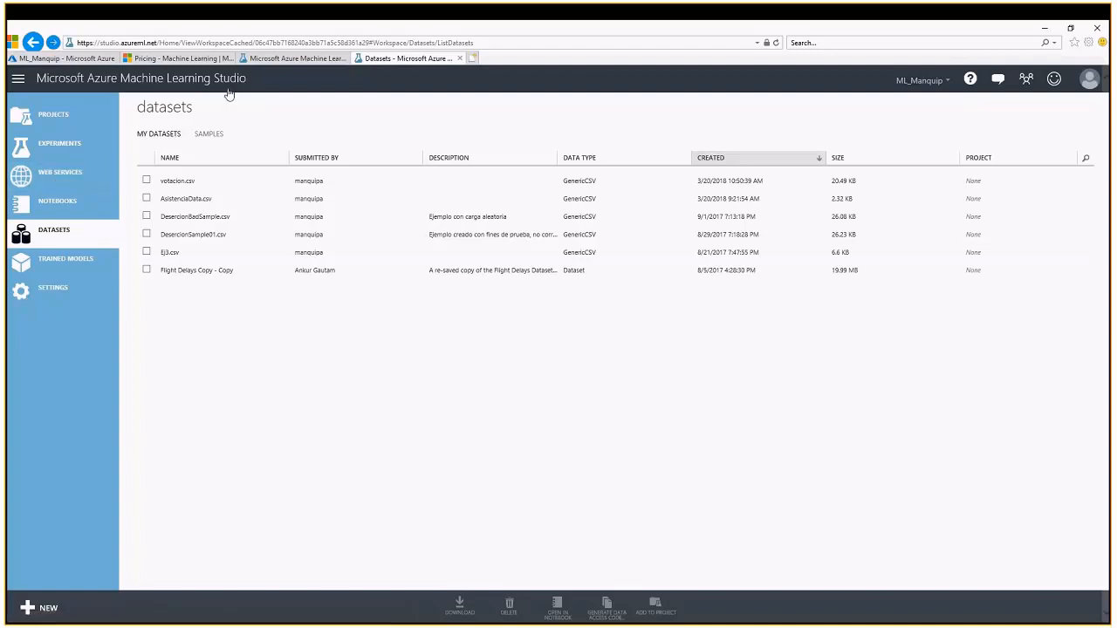
Step: Browse the list of sample datasets supplied with the workspace
click(209, 138)
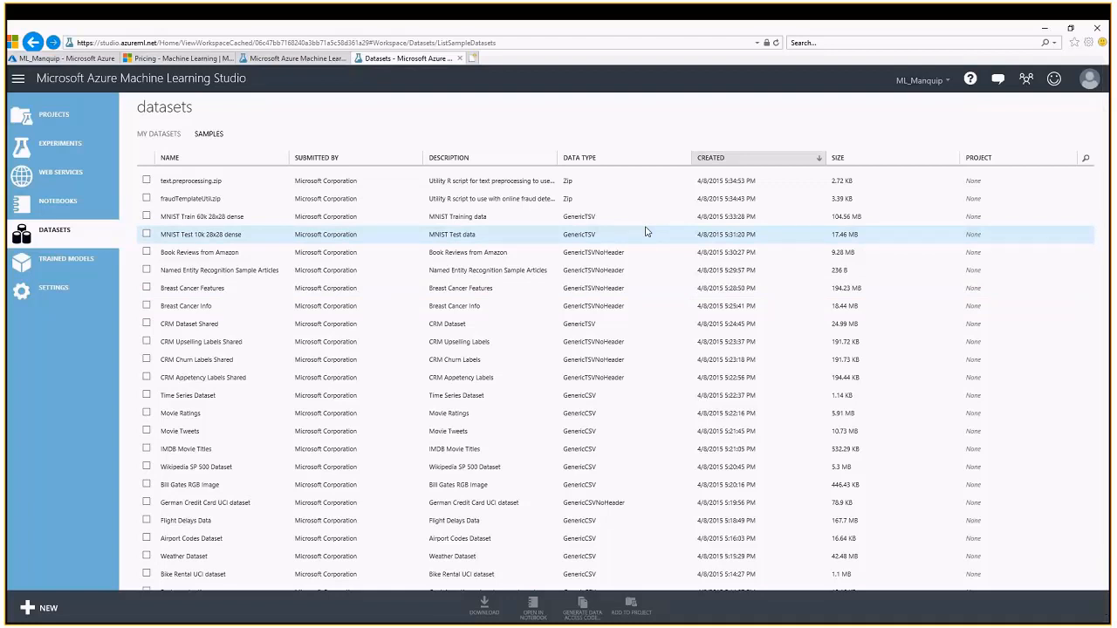
scroll(646, 231, down, 2)
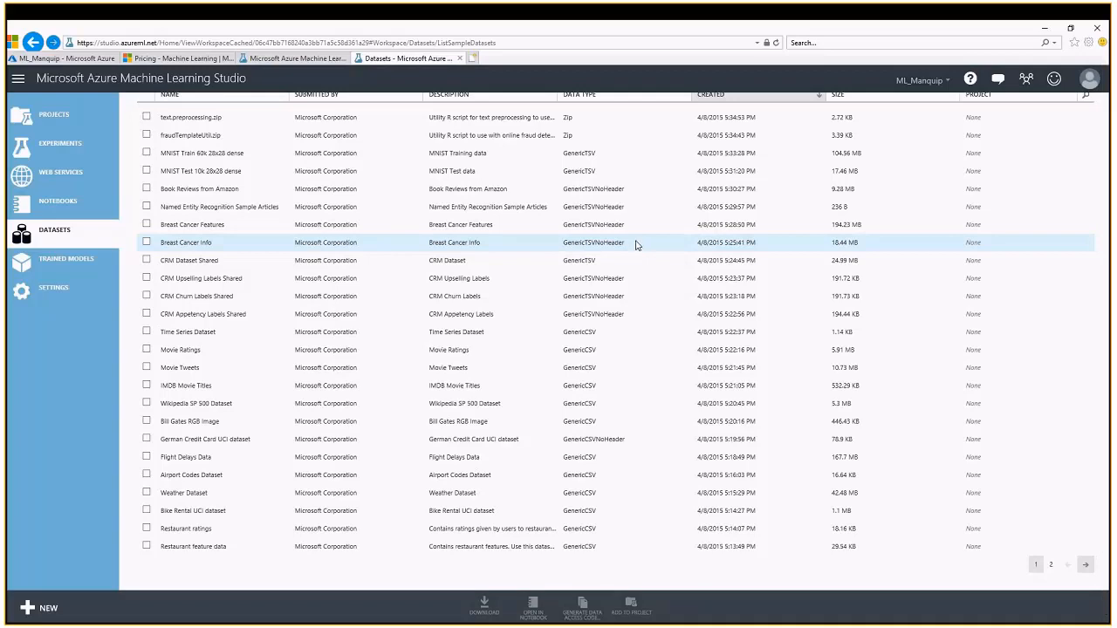
scroll(637, 245, up, 2)
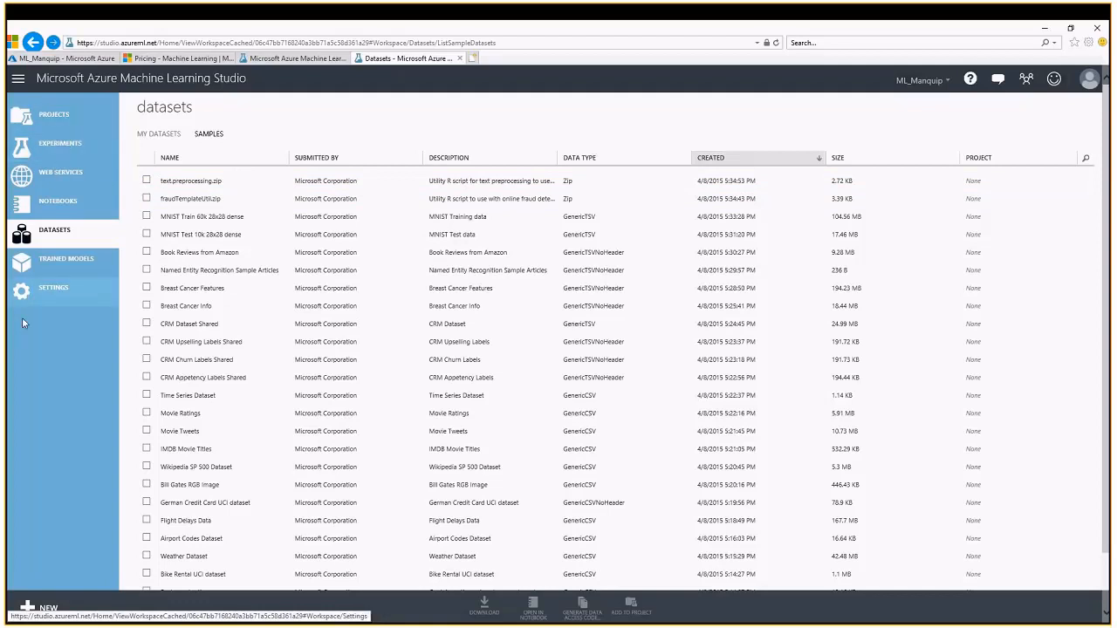
Step: Open the template gallery for a new experiment from the experiments list and browse the Microsoft samples
click(60, 146)
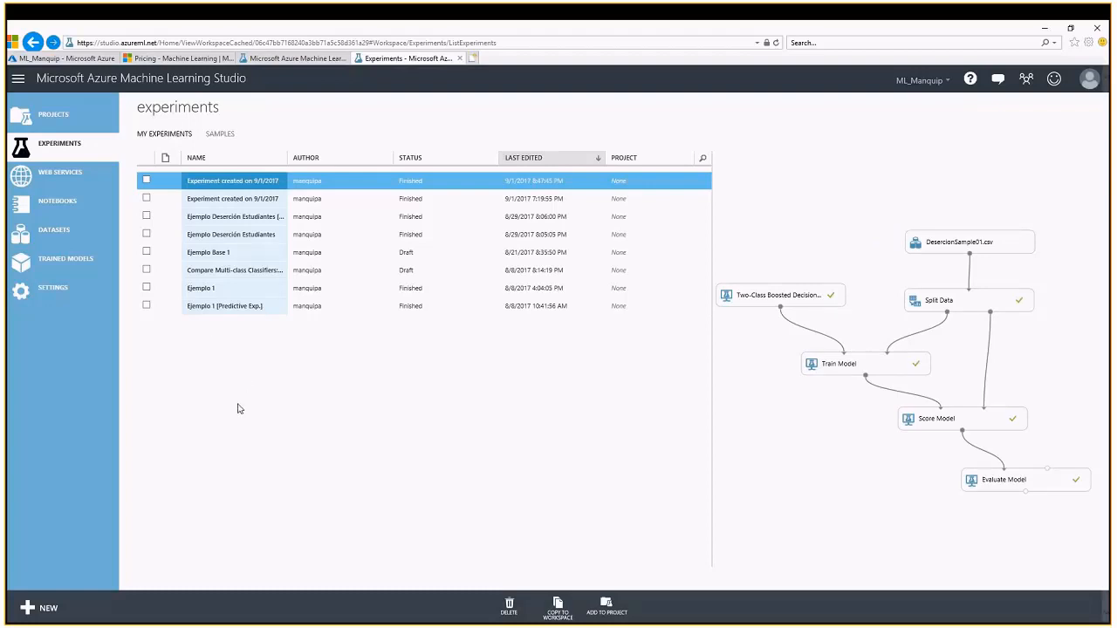
click(32, 609)
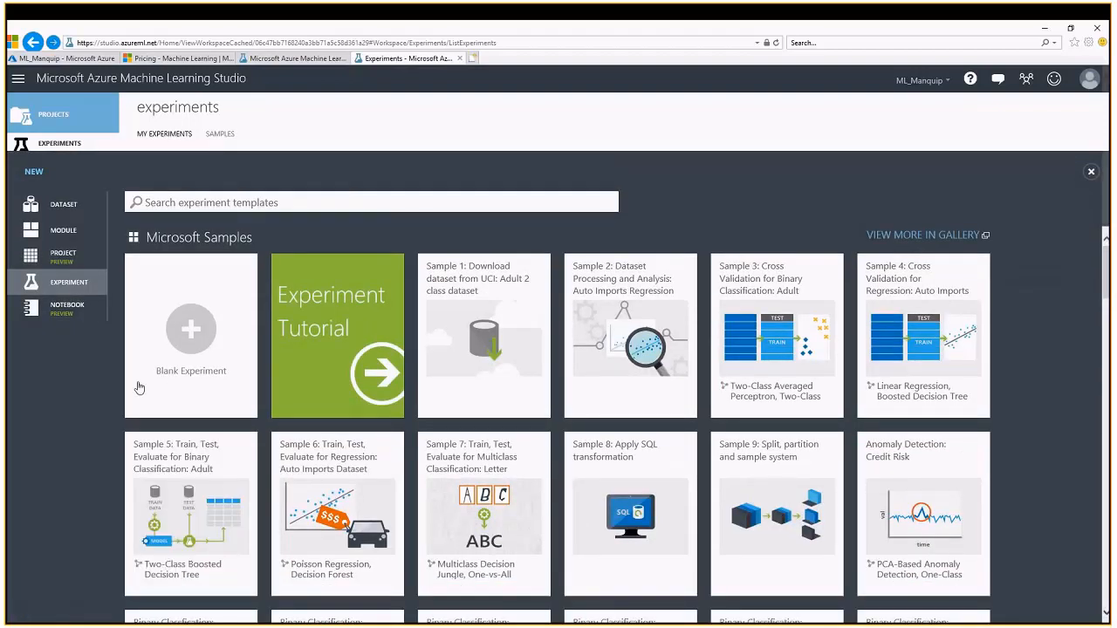
mouse_move(734, 328)
scroll(977, 353, down, 1)
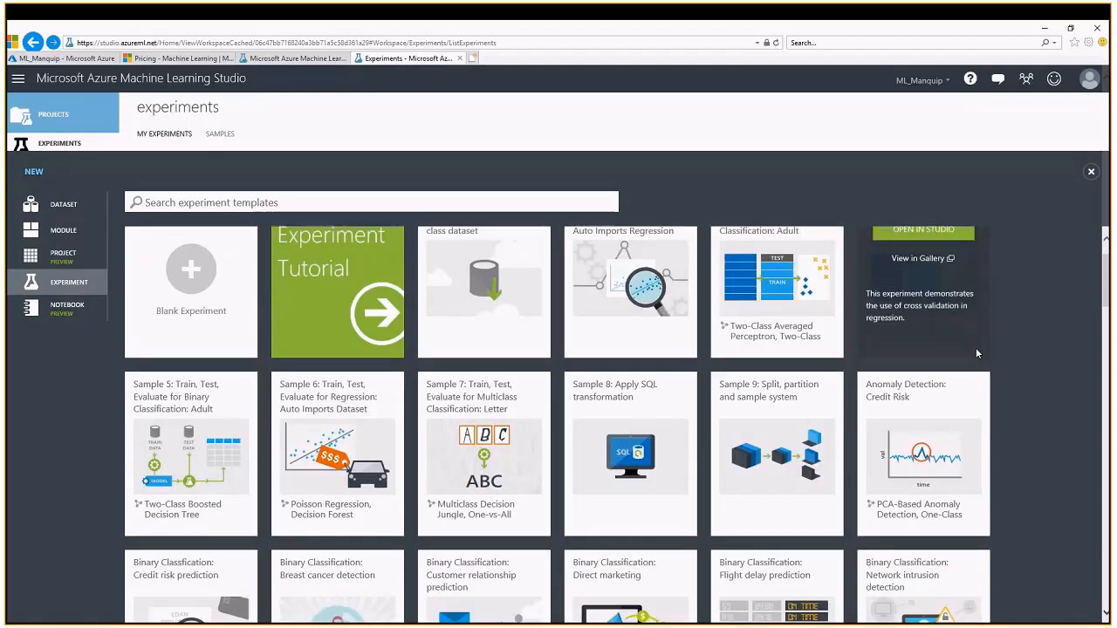
scroll(976, 352, down, 5)
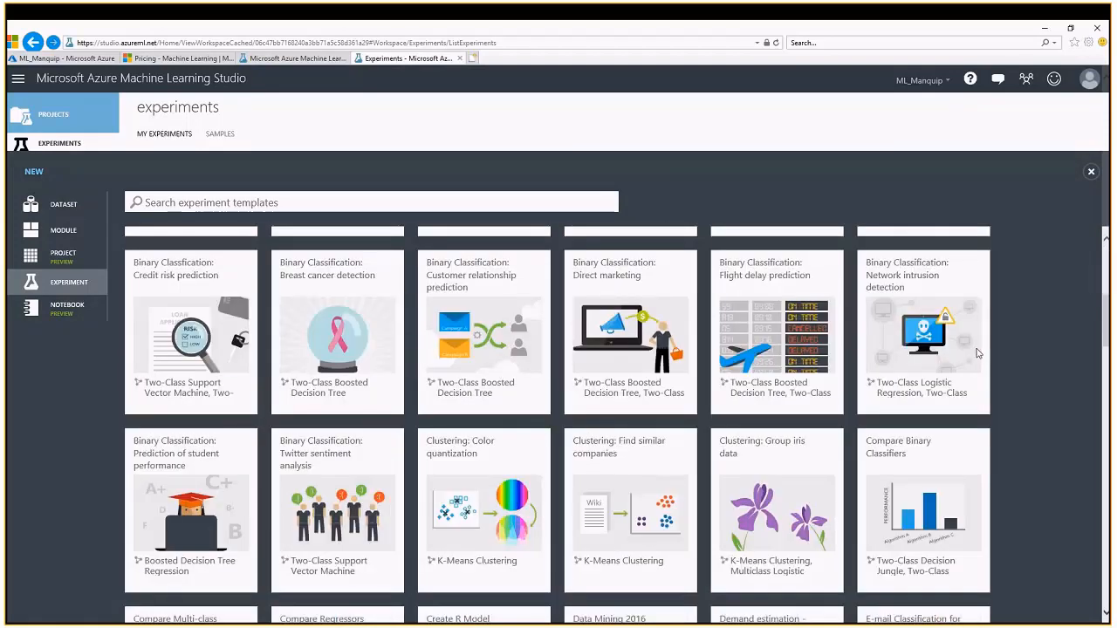
scroll(1021, 391, down, 1)
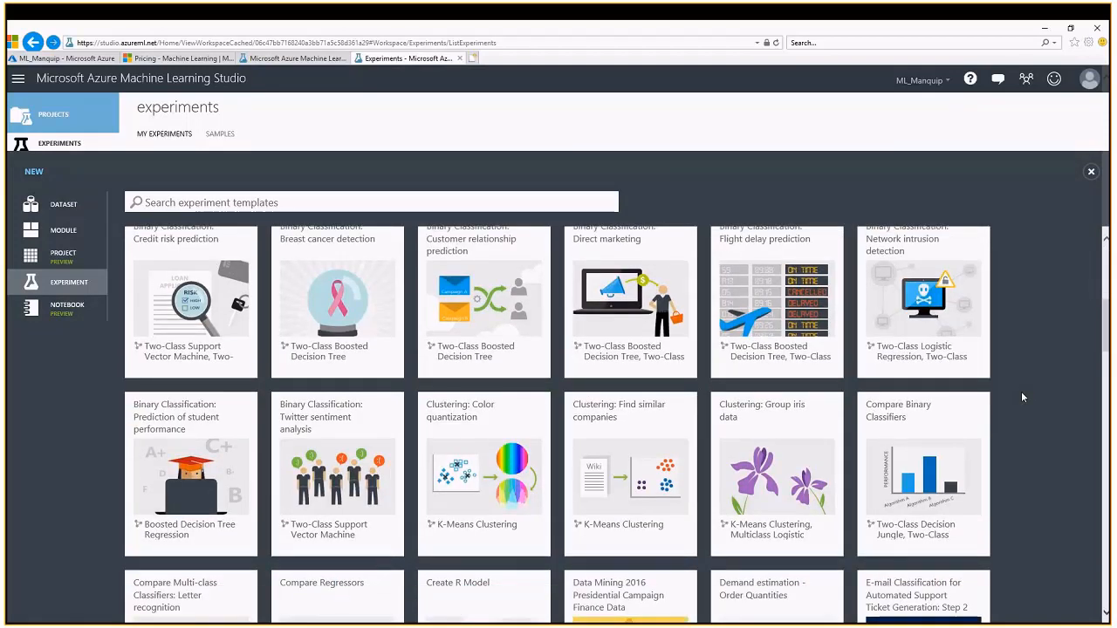
scroll(1023, 398, down, 2)
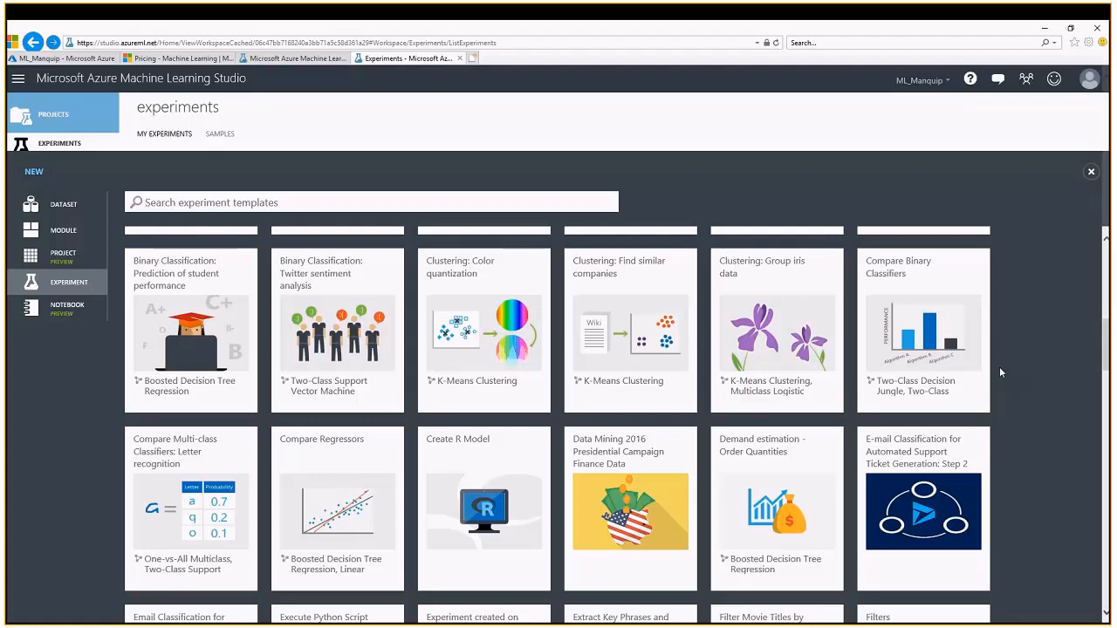
scroll(1000, 373, down, 2)
scroll(1000, 373, down, 2)
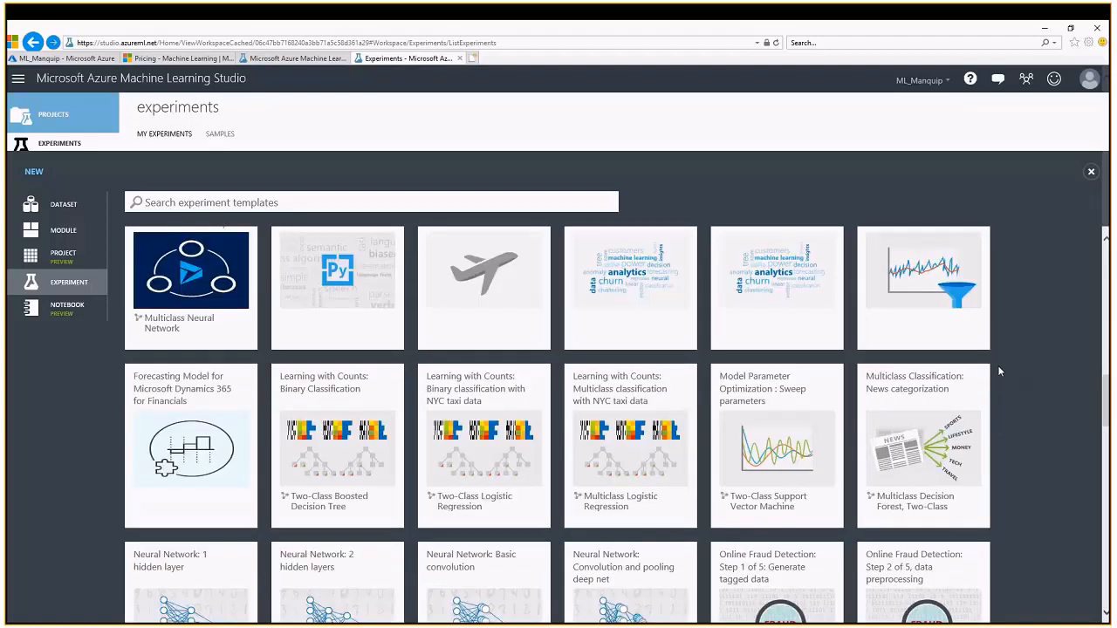
scroll(1000, 373, down, 2)
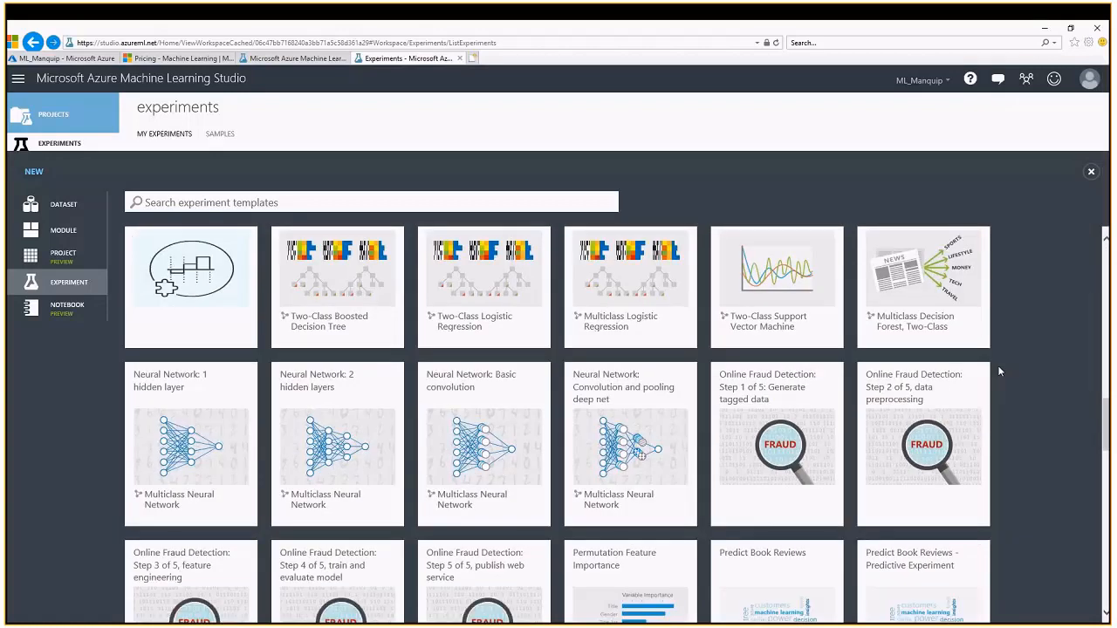
scroll(999, 372, up, 2)
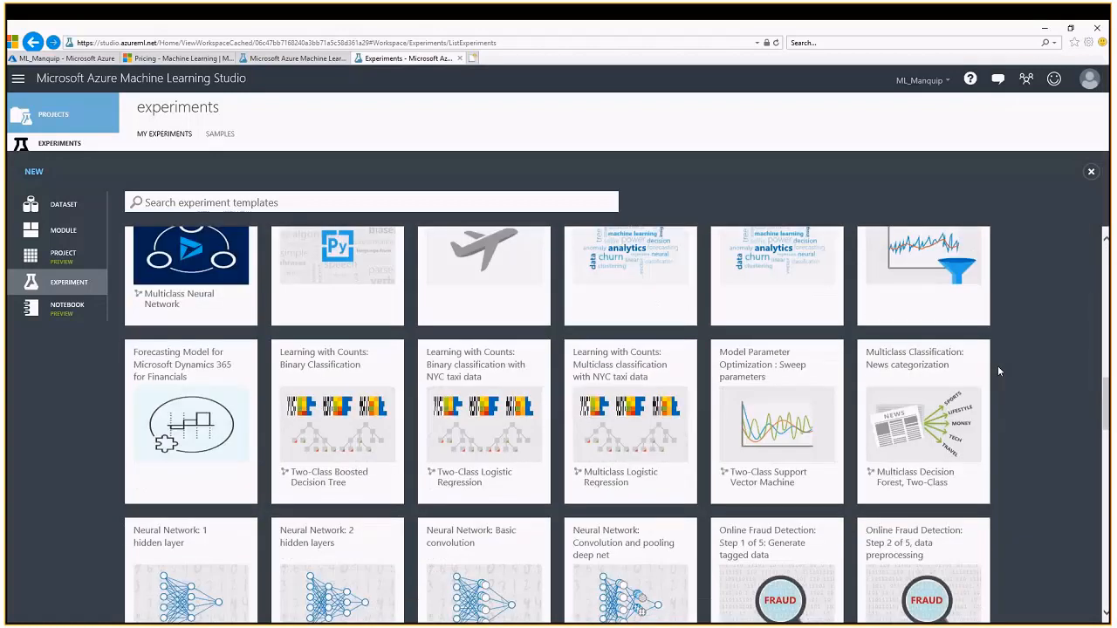
scroll(999, 372, up, 1)
scroll(999, 371, up, 1)
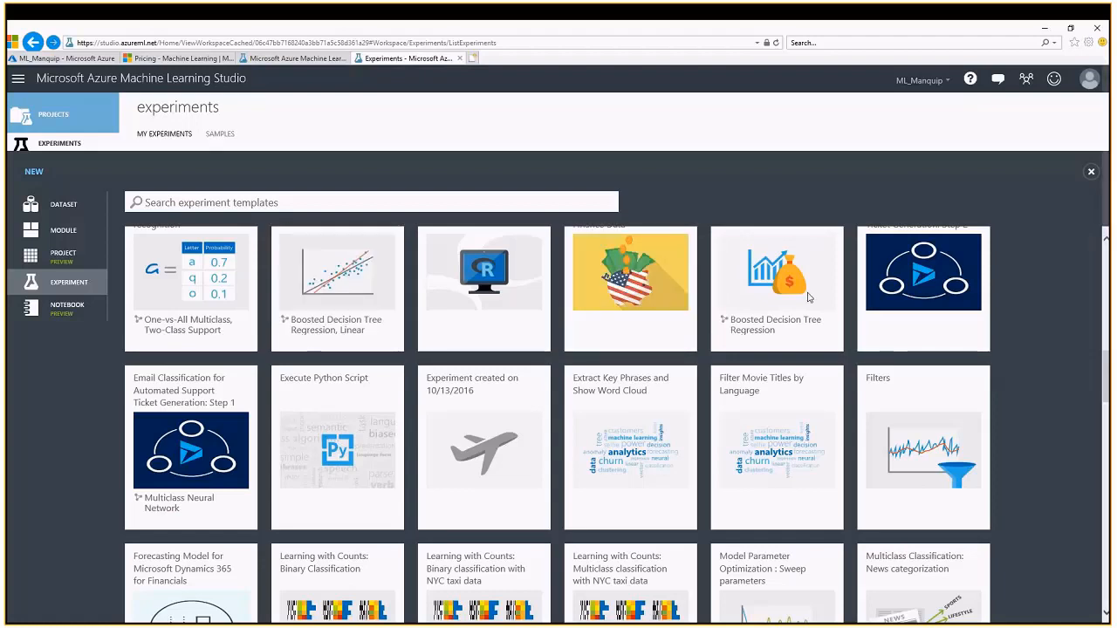
scroll(1037, 378, up, 3)
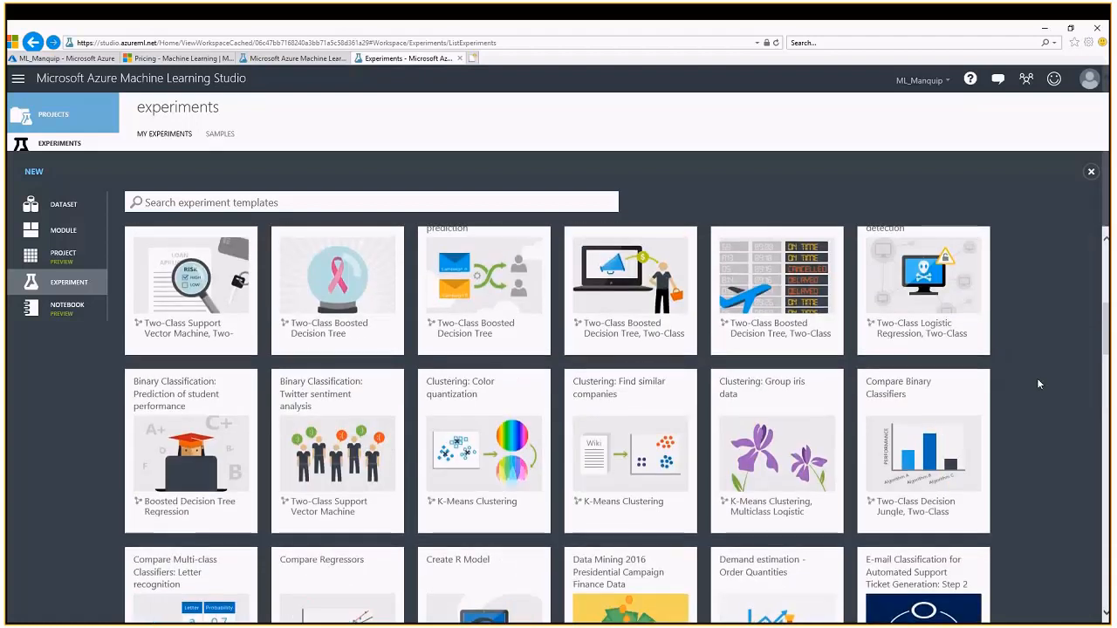
scroll(1038, 383, up, 2)
scroll(1038, 382, up, 2)
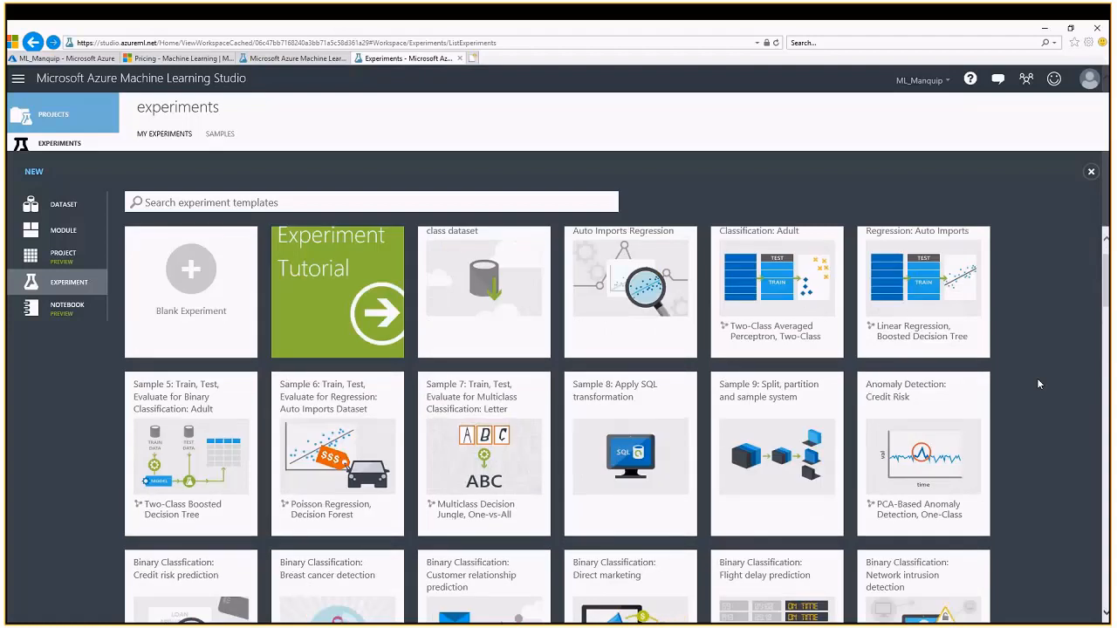
scroll(1036, 377, up, 1)
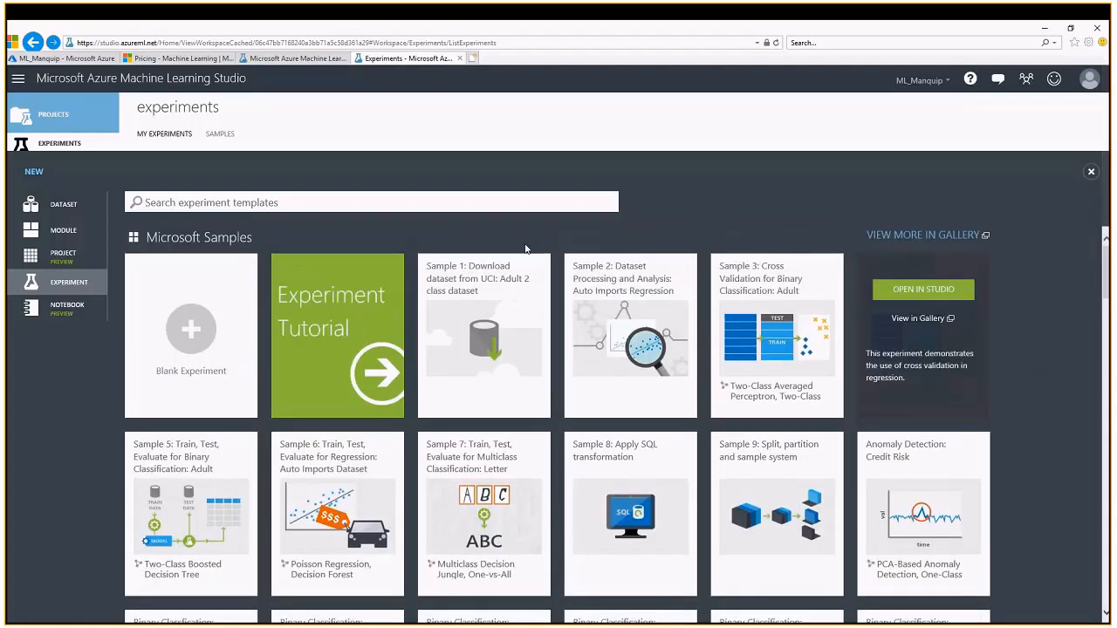
Step: Create a blank experiment and place a selected Import Data module near the top of its canvas
click(189, 337)
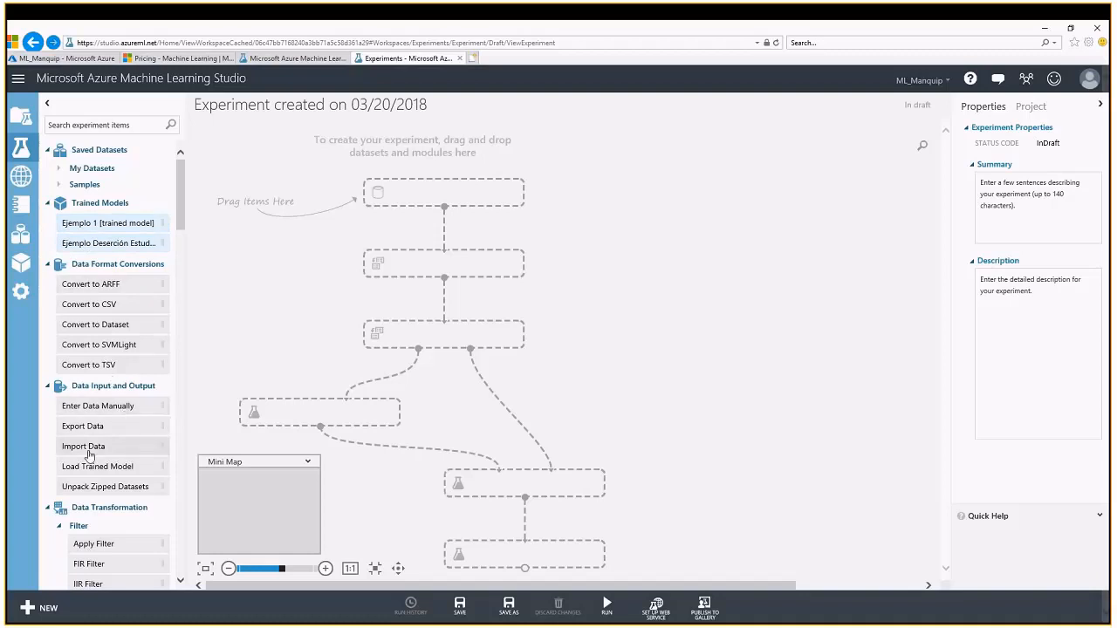
drag(84, 452, 541, 153)
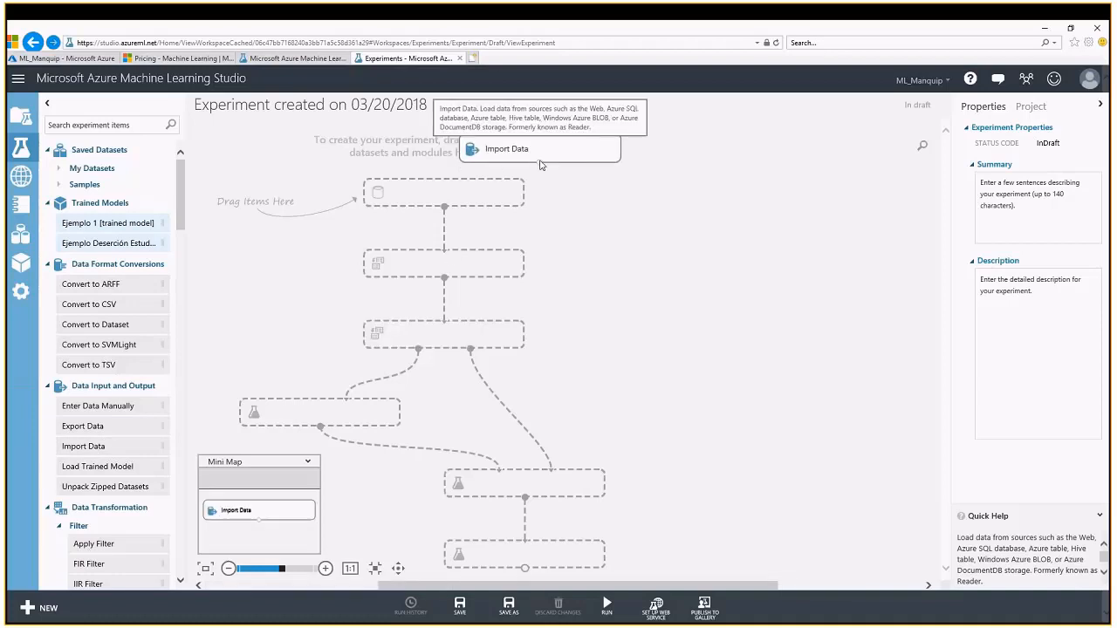
click(548, 158)
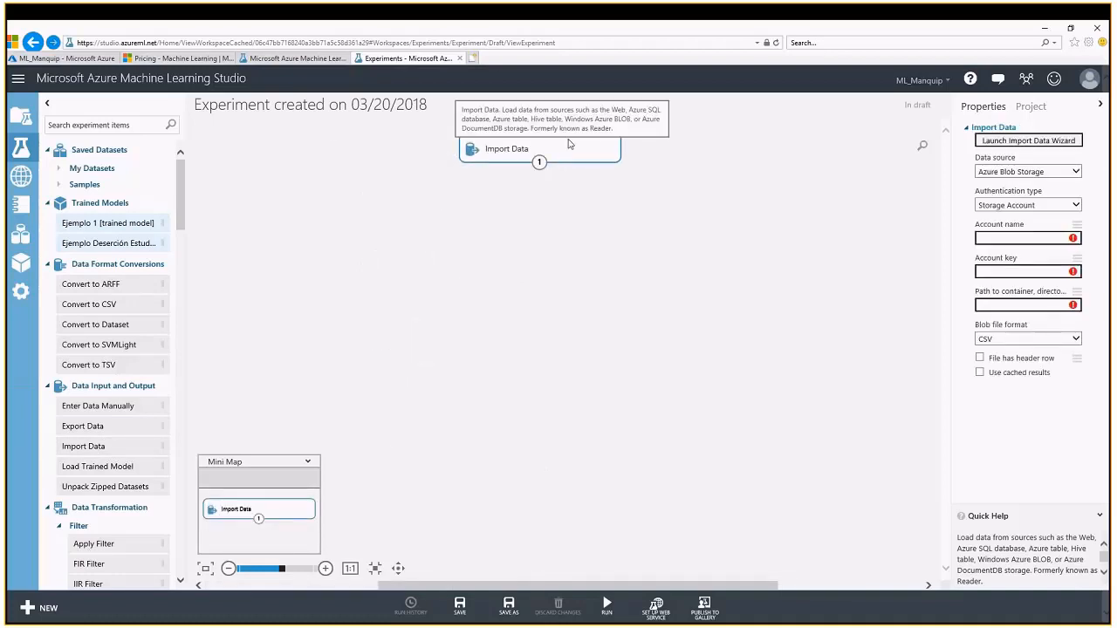
Step: Review the Import Data wizard's sources, including Azure SQL Database, Azure Table, Azure Blob Storage, On-Premises SQL Database and Azure DocumentDB, and close the wizard
click(1040, 146)
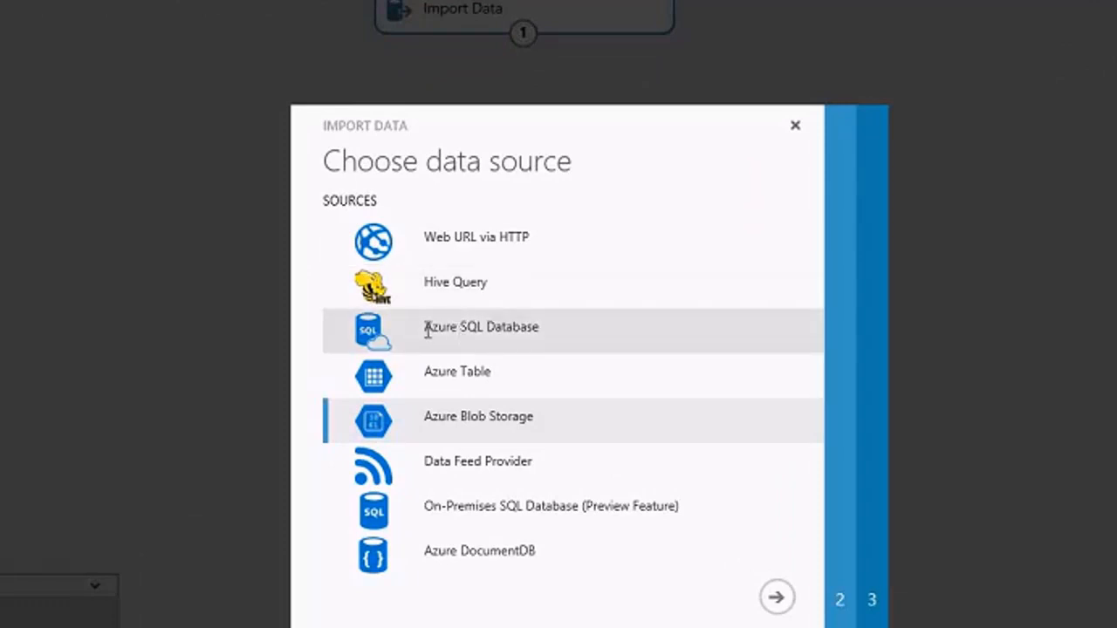
drag(427, 330, 511, 334)
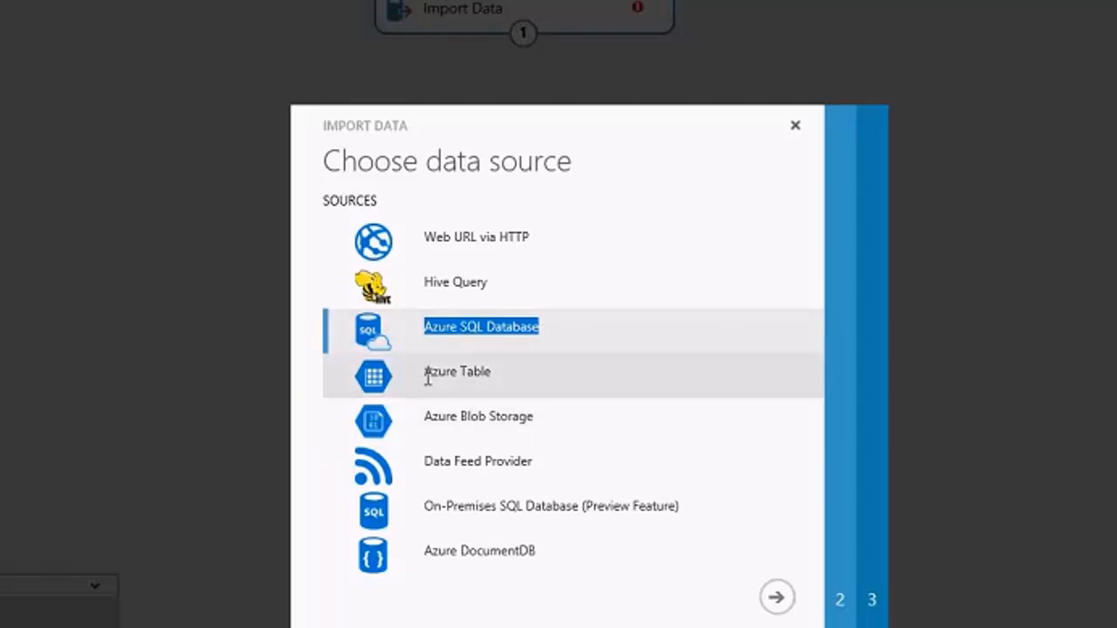
drag(426, 374, 490, 373)
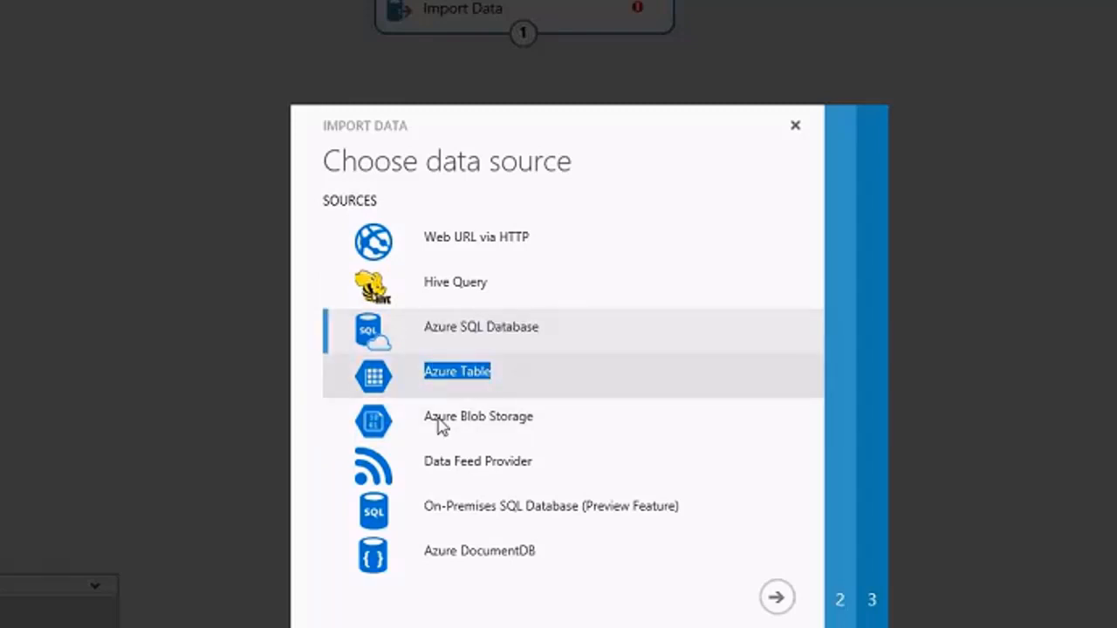
drag(425, 418, 558, 418)
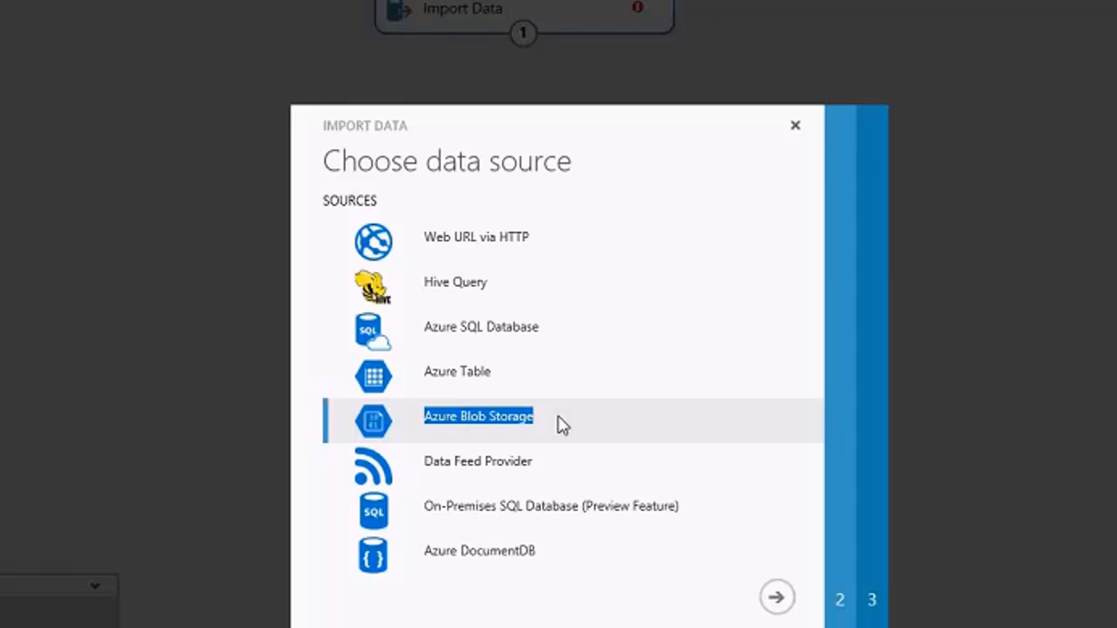
click(489, 526)
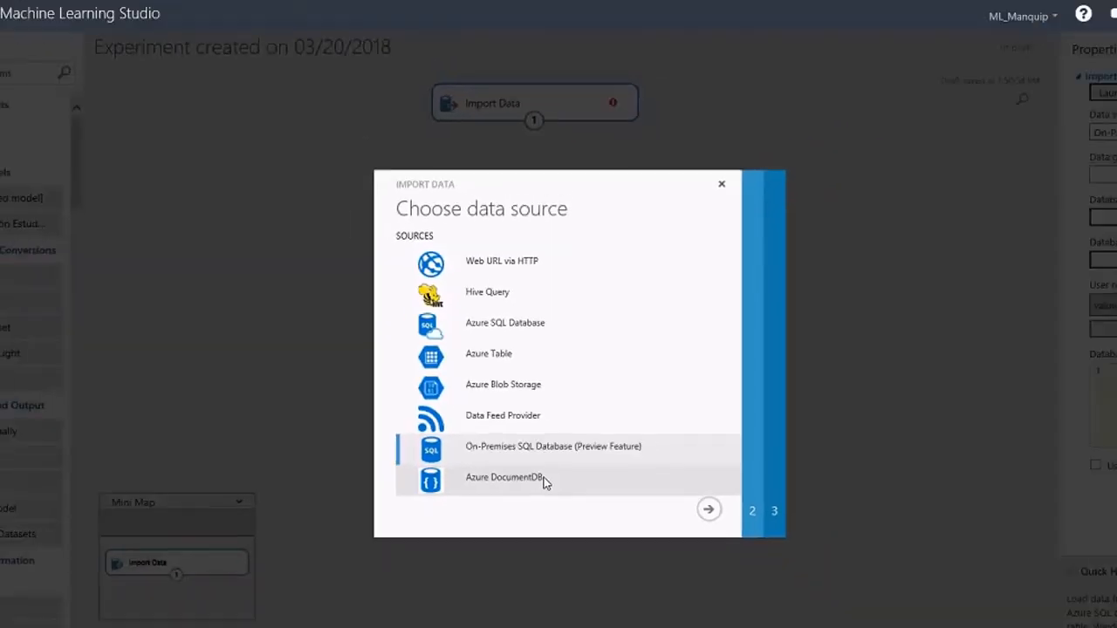
click(543, 483)
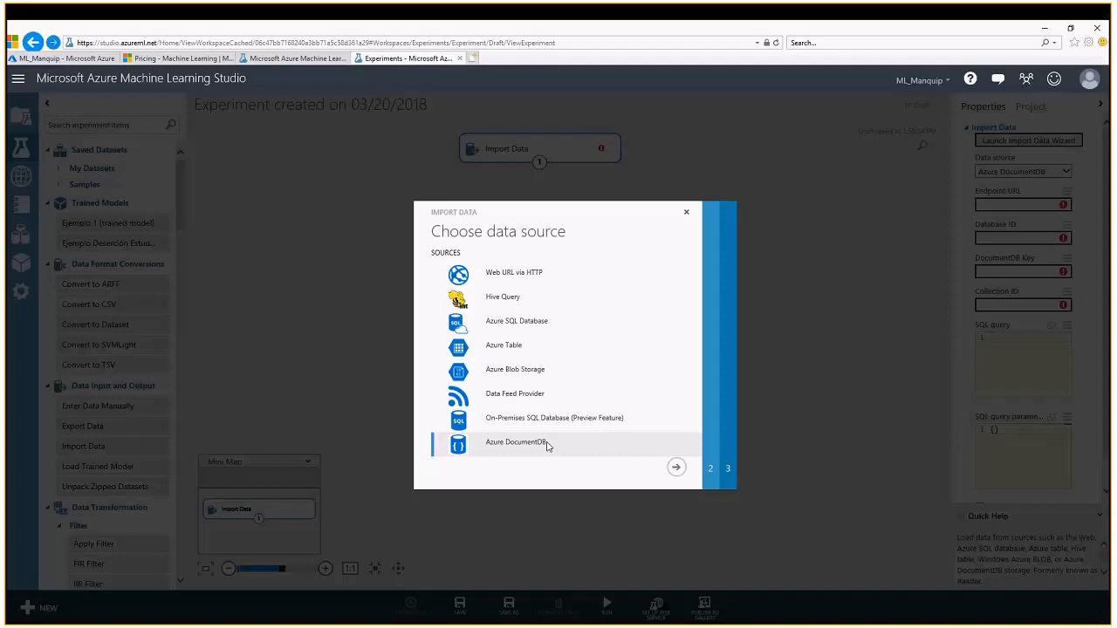
click(687, 216)
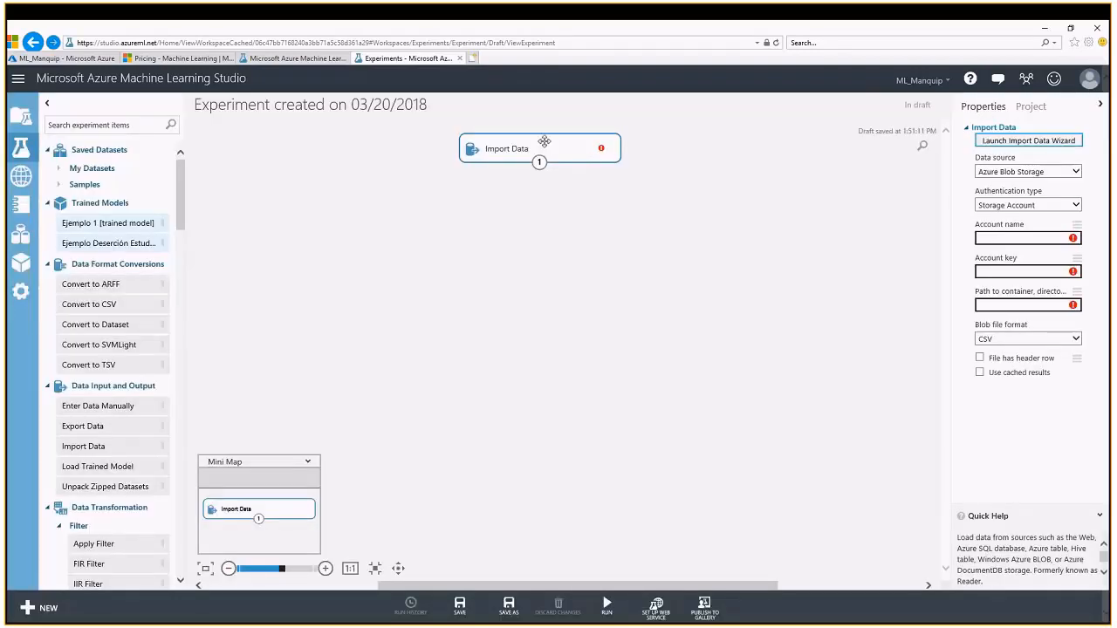
Step: Delete the Import Data module and put the saved dataset DesercionBadSample.csv on the canvas in its place
key(Delete)
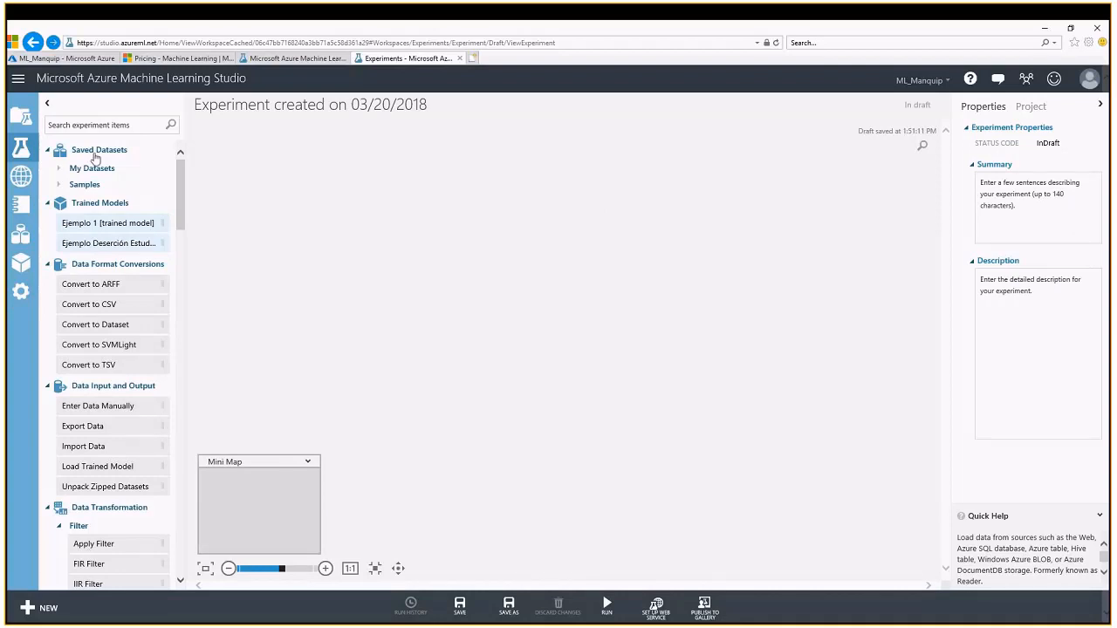
click(59, 170)
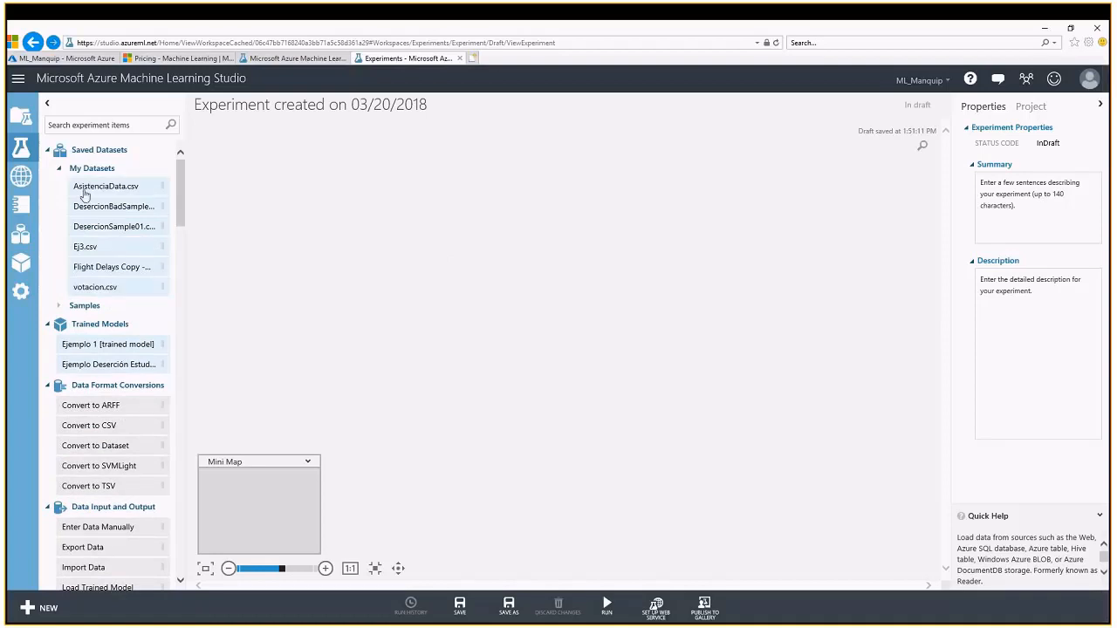
drag(104, 206, 520, 147)
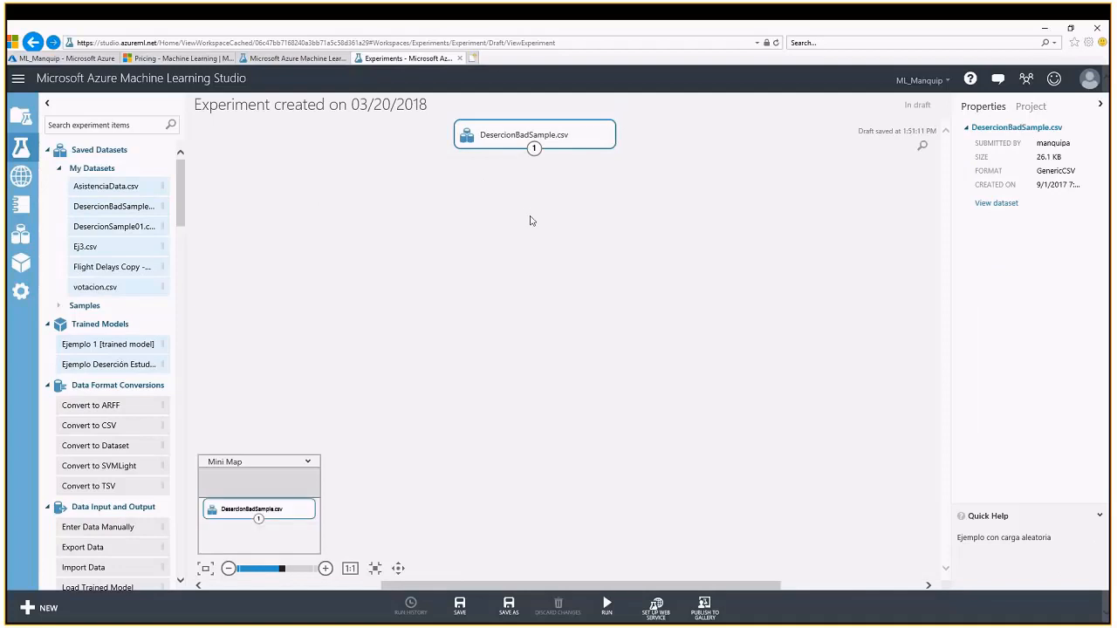
Step: Visualize the data from the output port of the DesercionBadSample.csv dataset
right_click(539, 147)
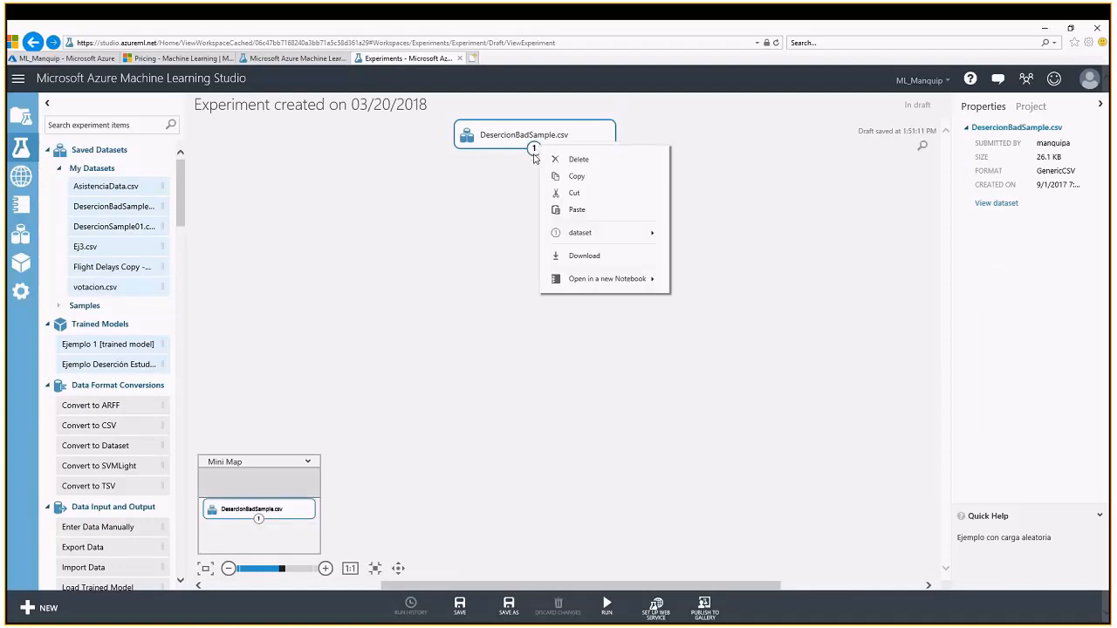
click(478, 159)
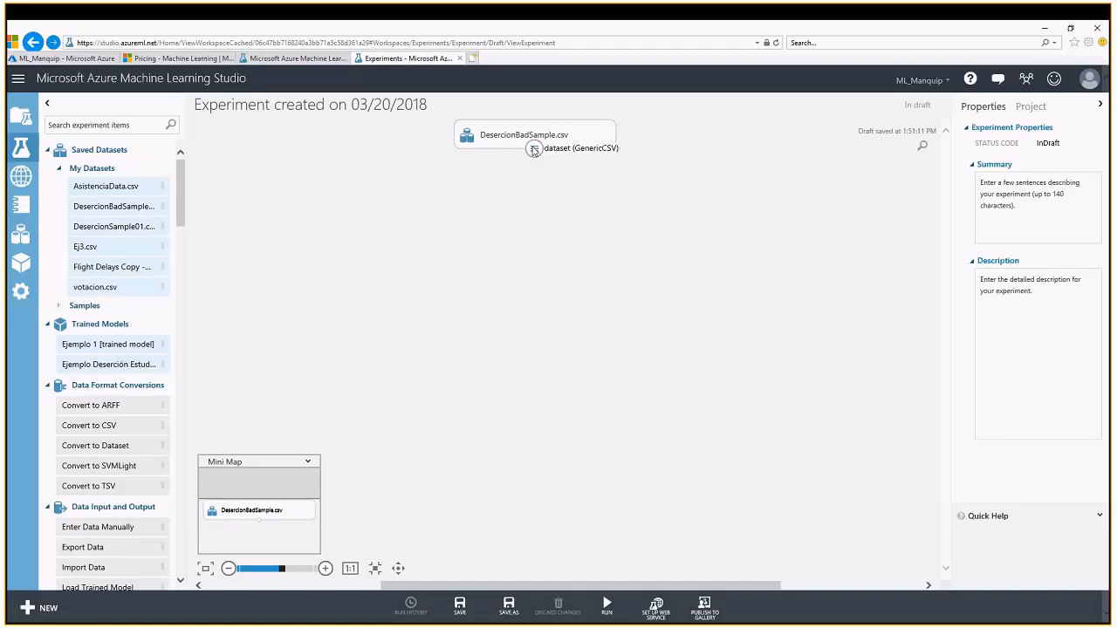
right_click(534, 150)
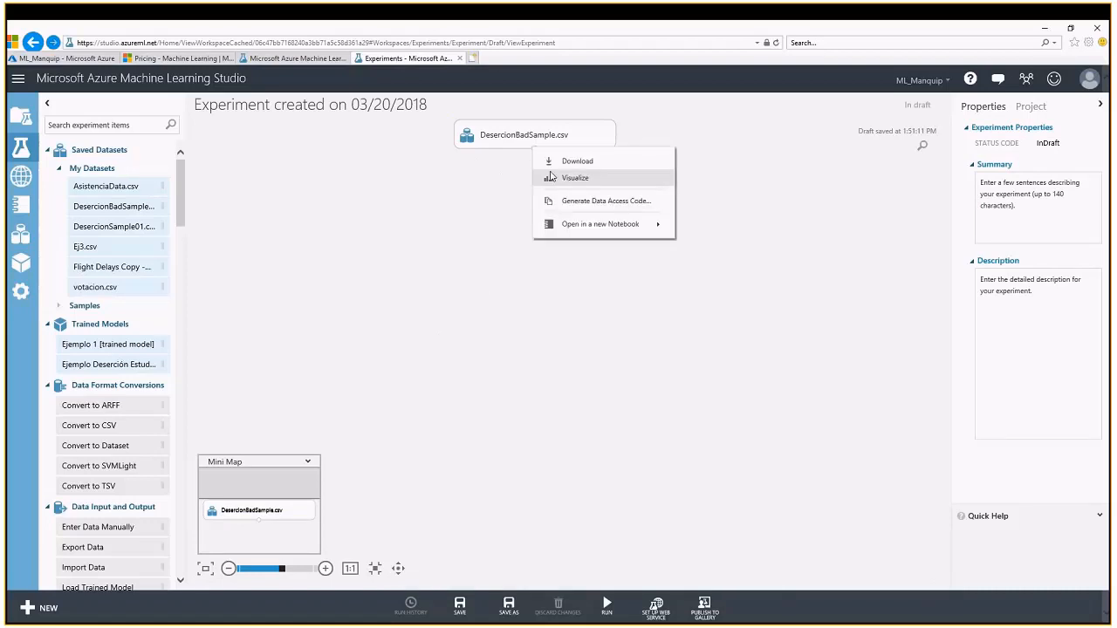
click(550, 179)
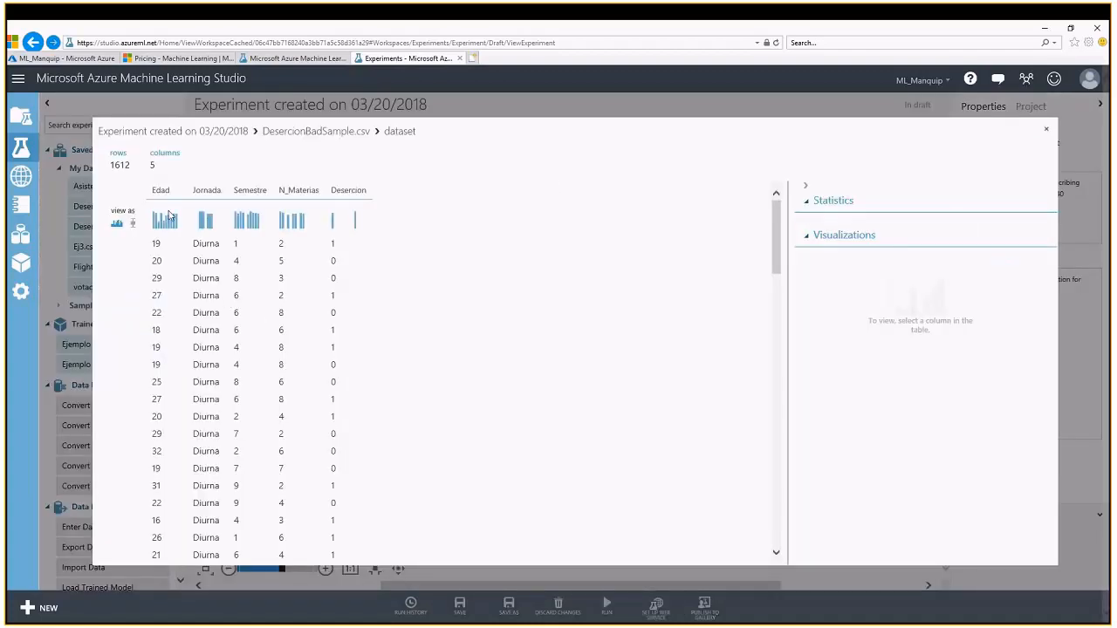
Step: Examine the dataset's column count and the Desercion column's values and statistics, and close the visualization
drag(134, 166, 159, 166)
drag(331, 190, 373, 193)
click(333, 244)
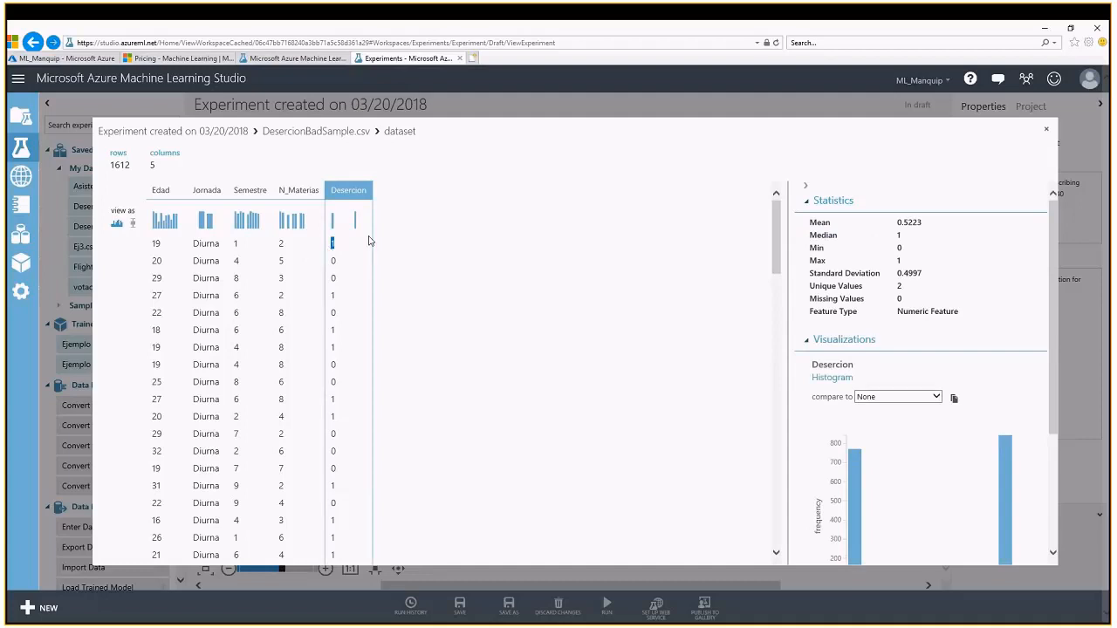
double_click(332, 261)
double_click(334, 279)
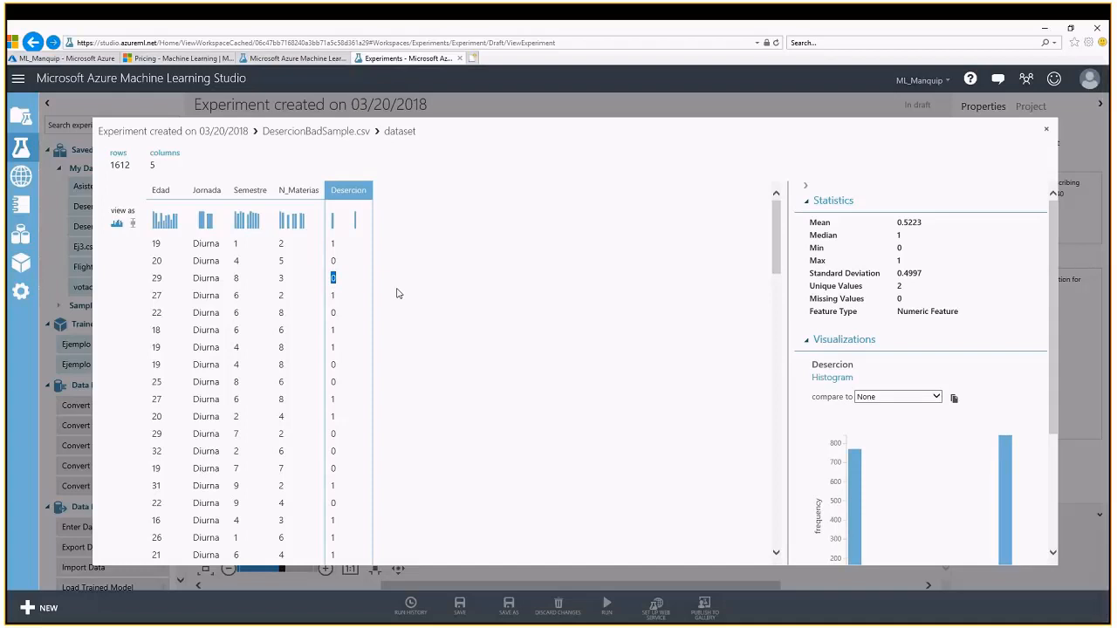
click(1042, 129)
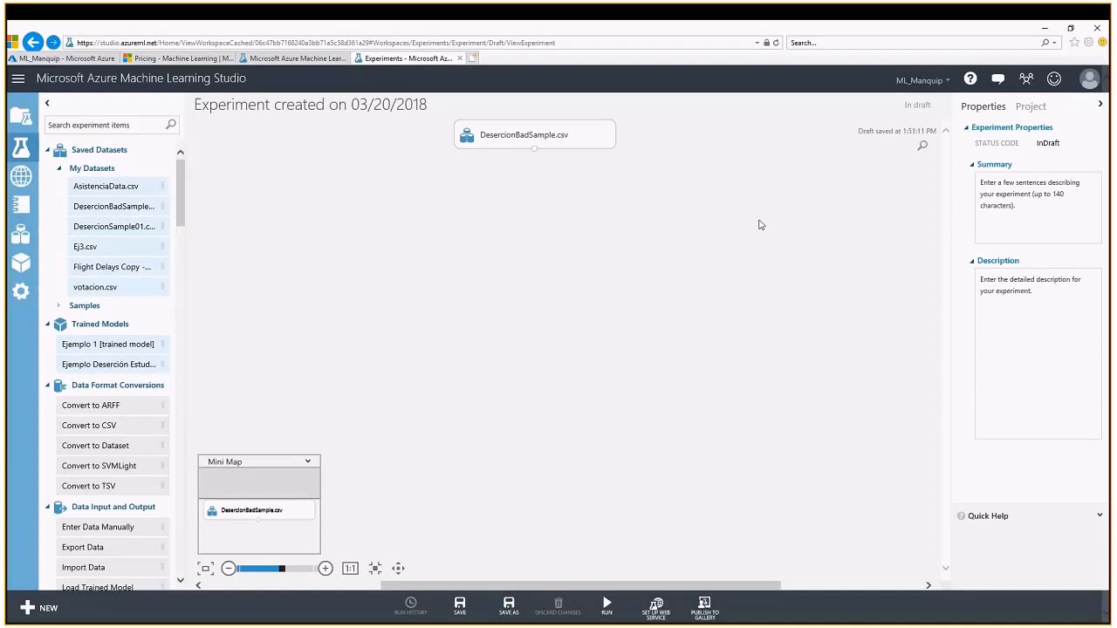
Step: Rename the experiment as Mala Data
drag(442, 108, 192, 106)
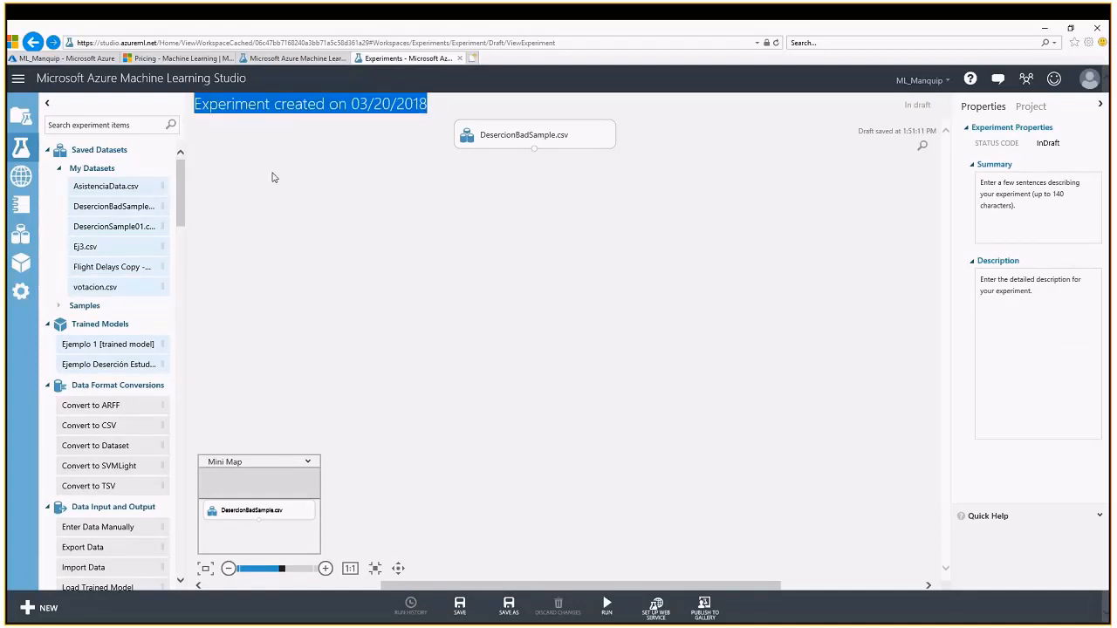
text(Mala )
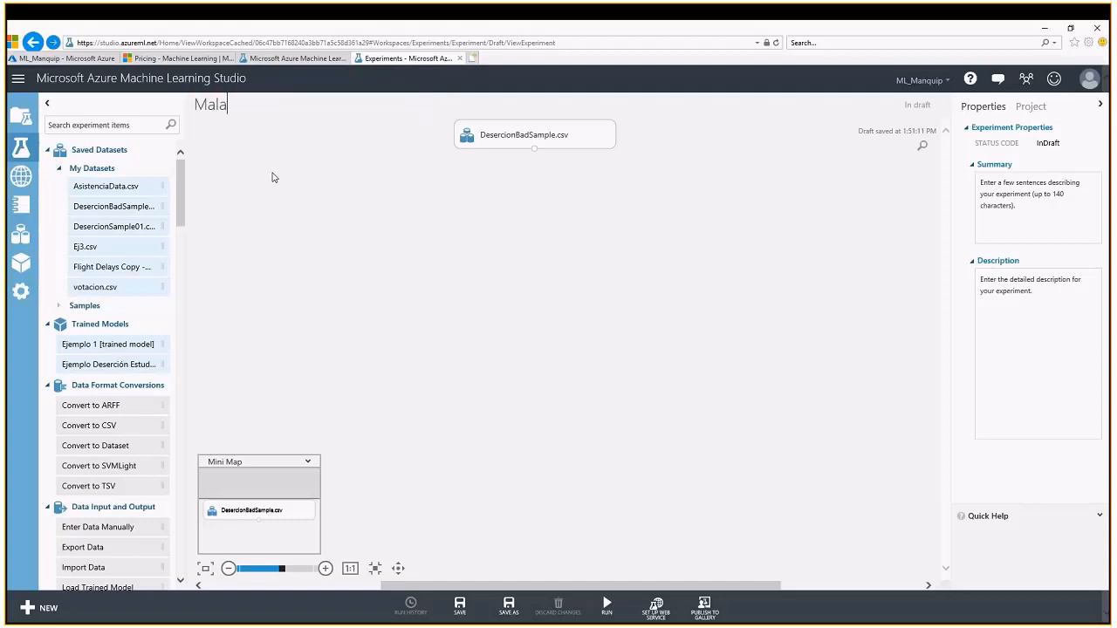
text(Data)
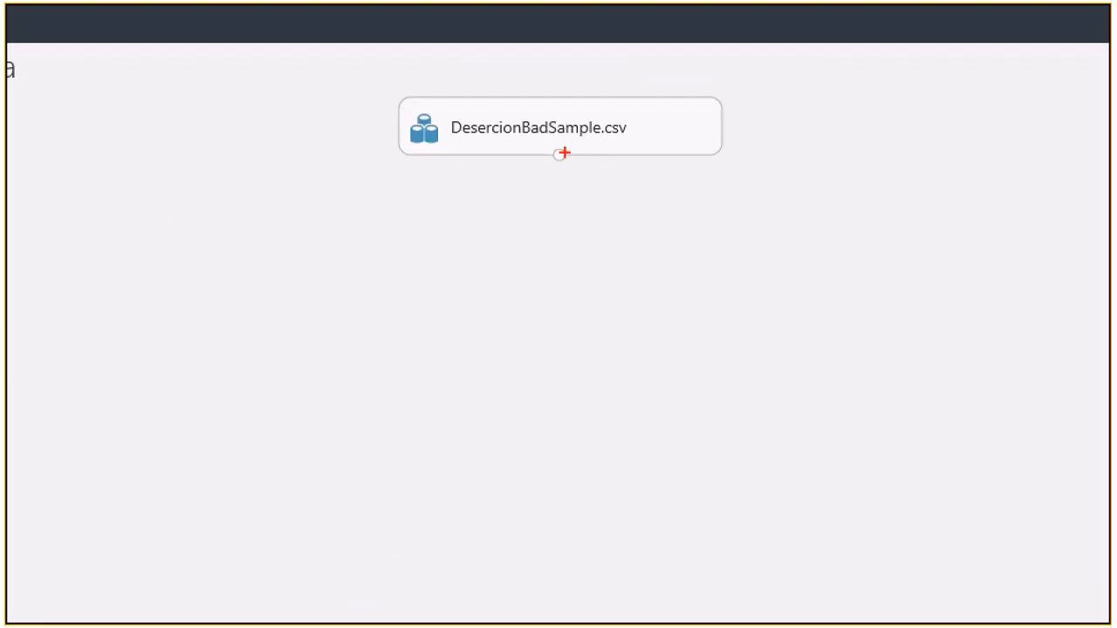
drag(558, 157, 599, 314)
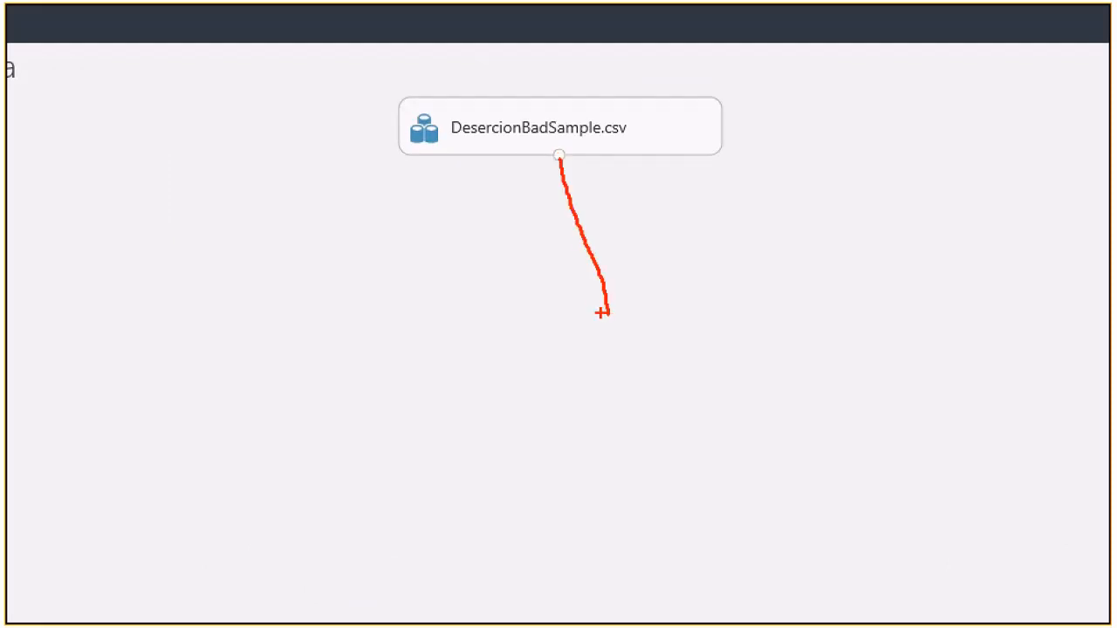
mouse_move(558, 155)
mouse_down()
mouse_move(394, 305)
mouse_move(292, 340)
mouse_move(387, 344)
mouse_move(384, 311)
mouse_move(372, 311)
mouse_up()
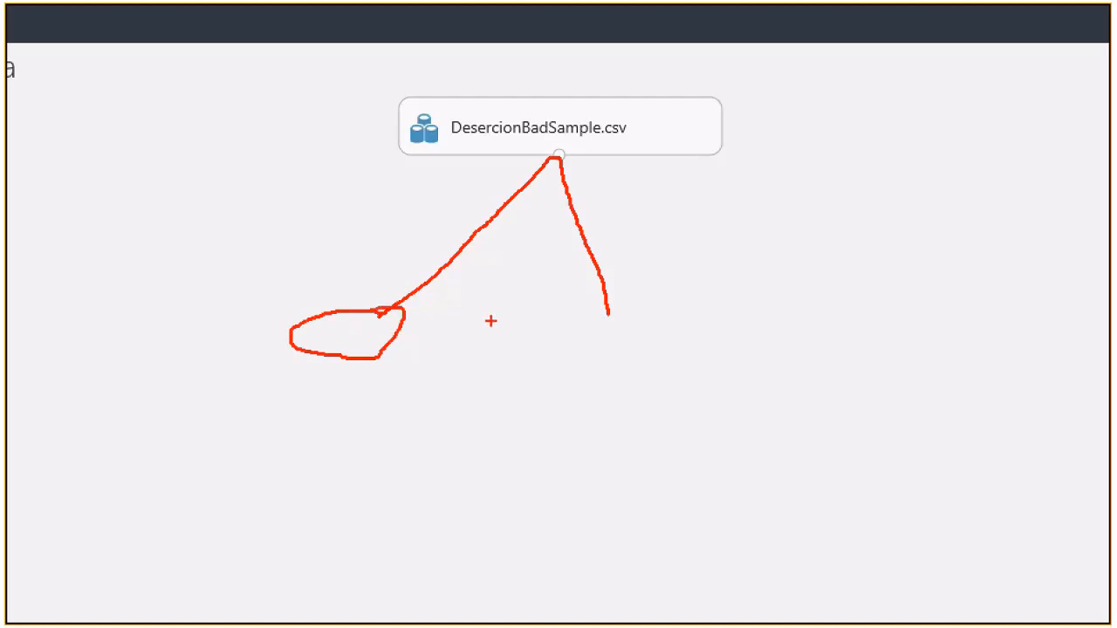
key(Escape)
Step: Find the Split Data module and place it on the canvas below the DesercionBadSample.csv dataset
click(143, 126)
text(split)
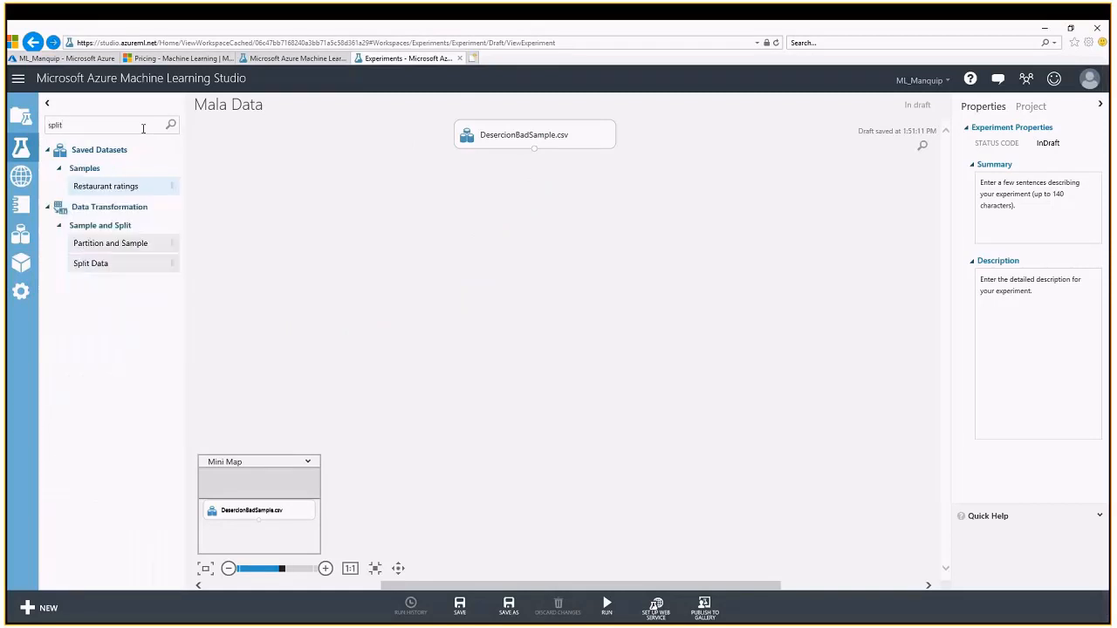
drag(91, 263, 515, 250)
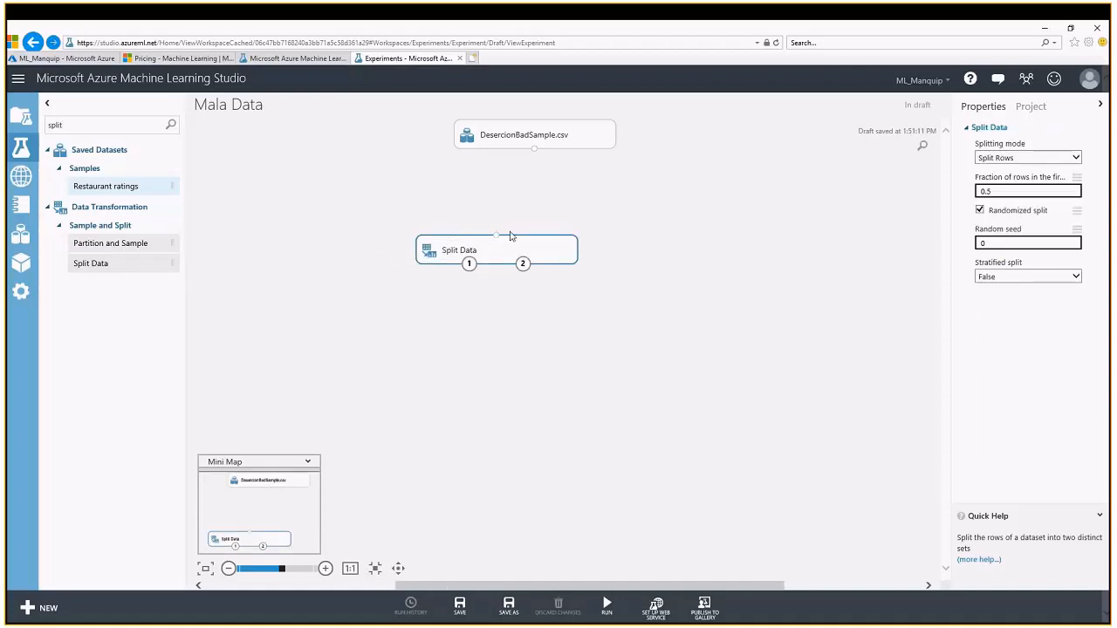
Step: Connect the DesercionBadSample.csv output to the Split Data input and align Split Data directly beneath the dataset
click(536, 145)
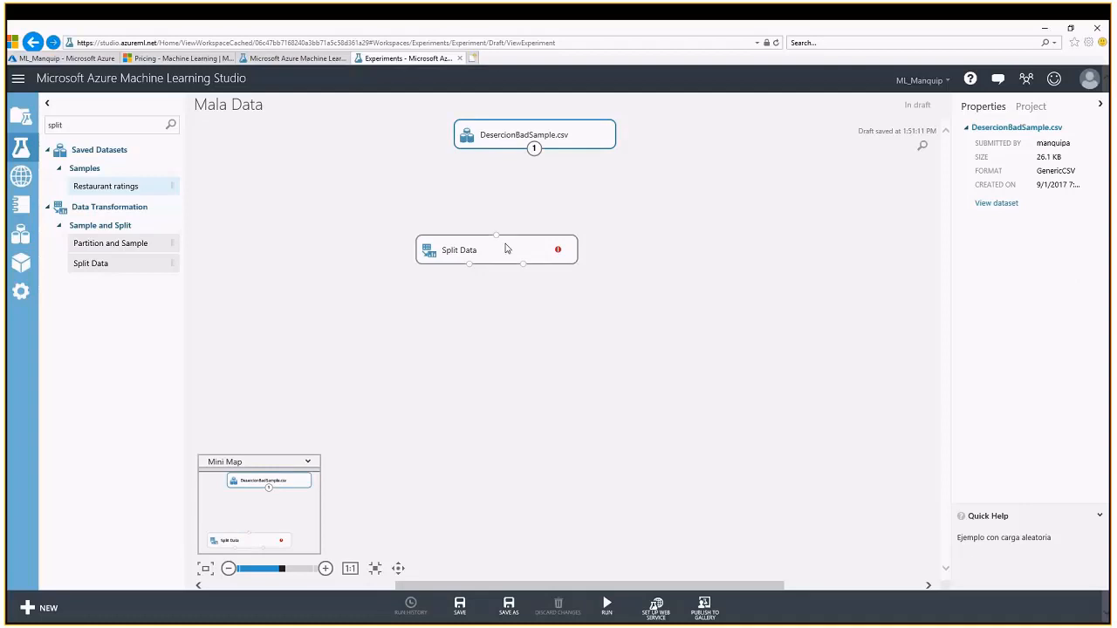
click(523, 246)
mouse_move(534, 149)
mouse_down()
mouse_move(496, 236)
mouse_move(497, 219)
mouse_up()
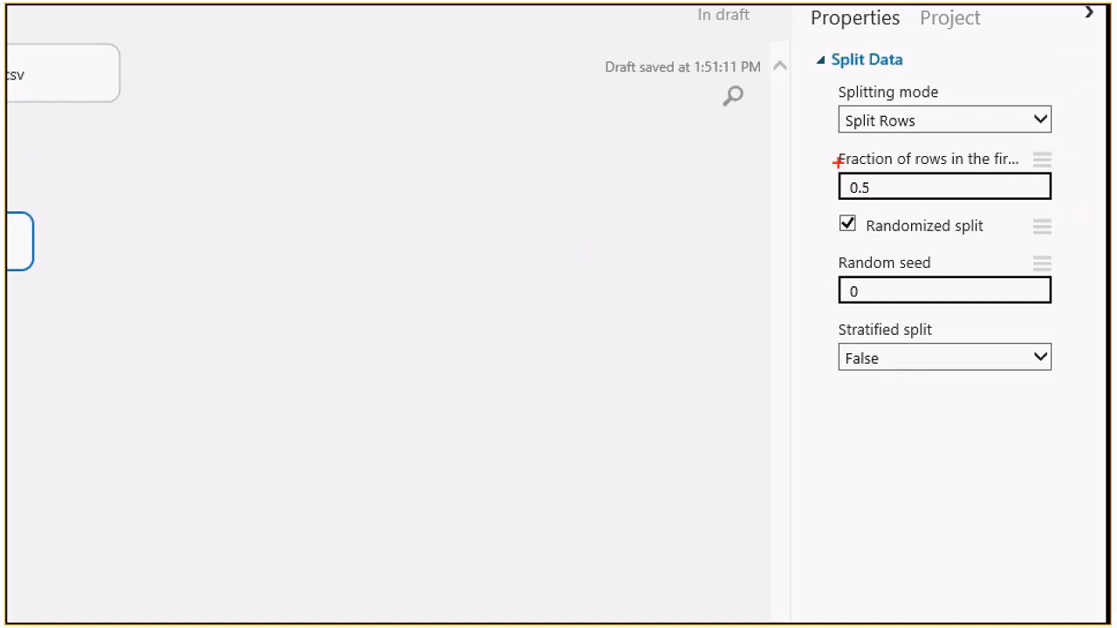
drag(834, 163, 925, 208)
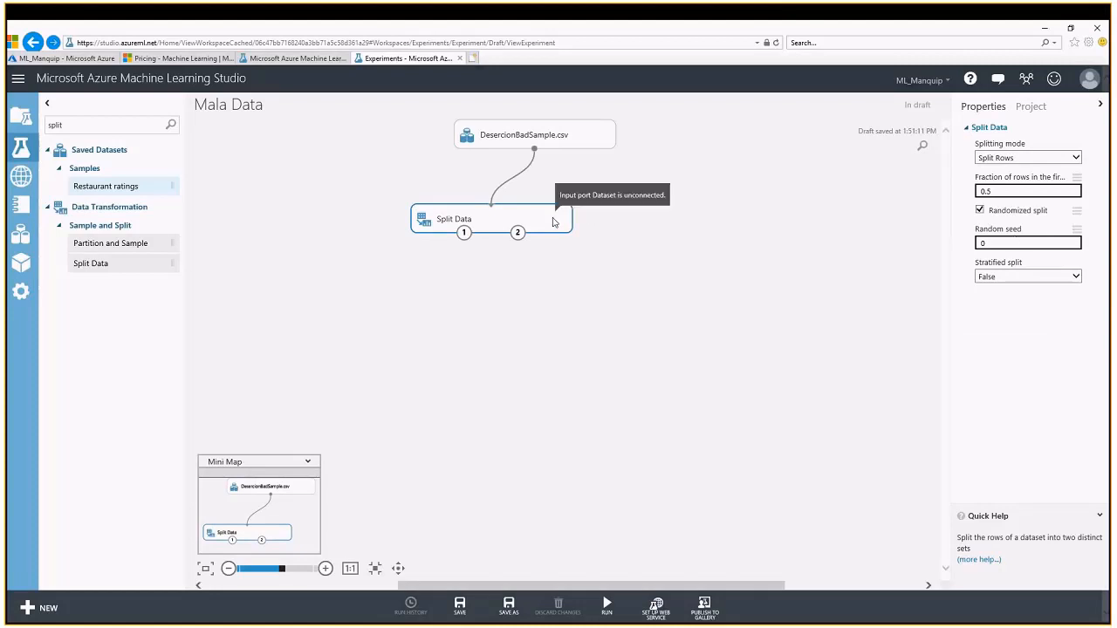
drag(553, 219, 579, 246)
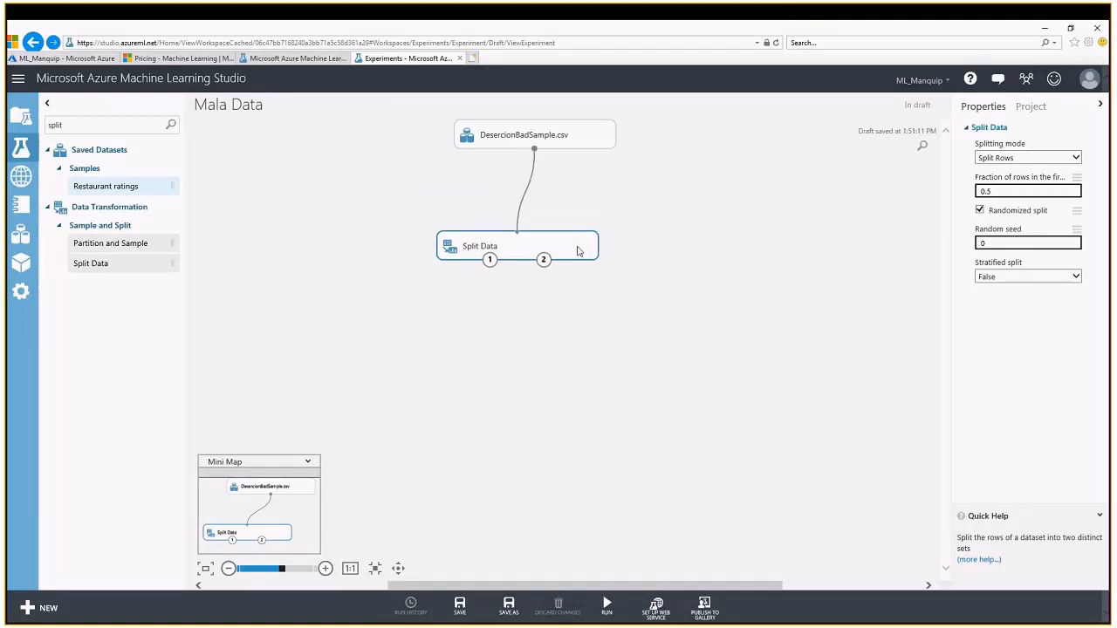
drag(576, 251, 593, 202)
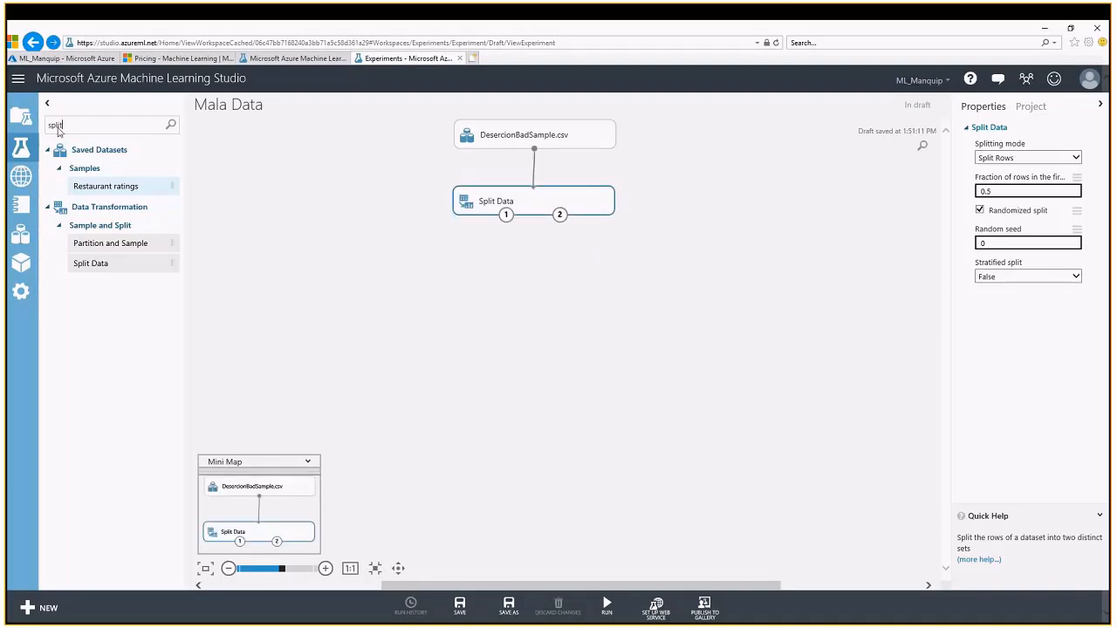
Step: Add a Train Model module below Split Data and connect Split Data's first output to Train Model's second input
drag(59, 129, 42, 126)
text(train)
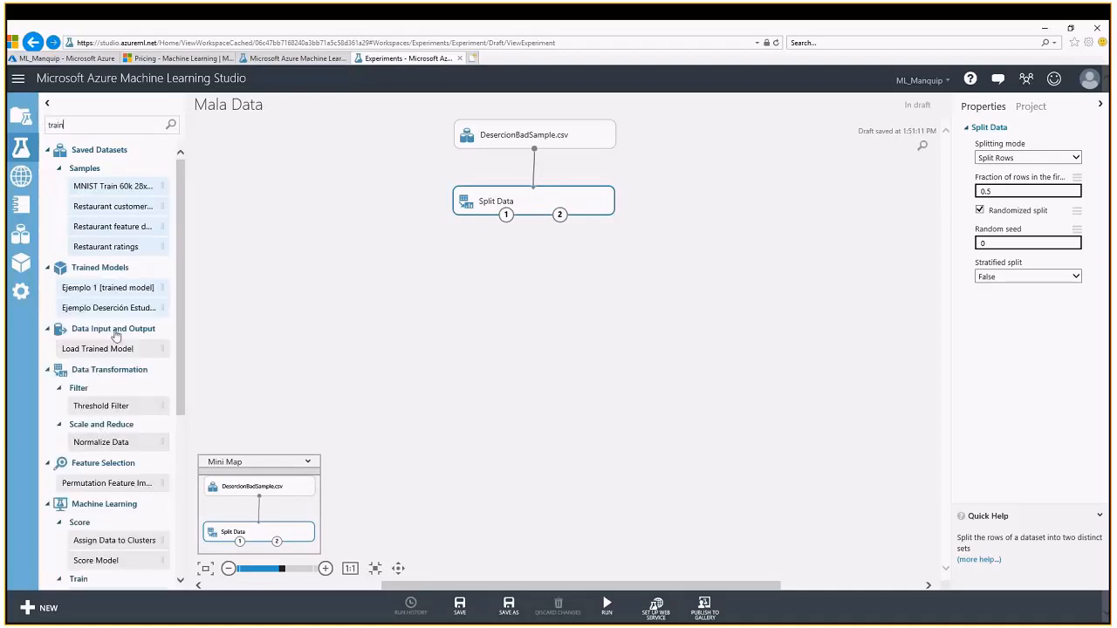
scroll(115, 341, down, 5)
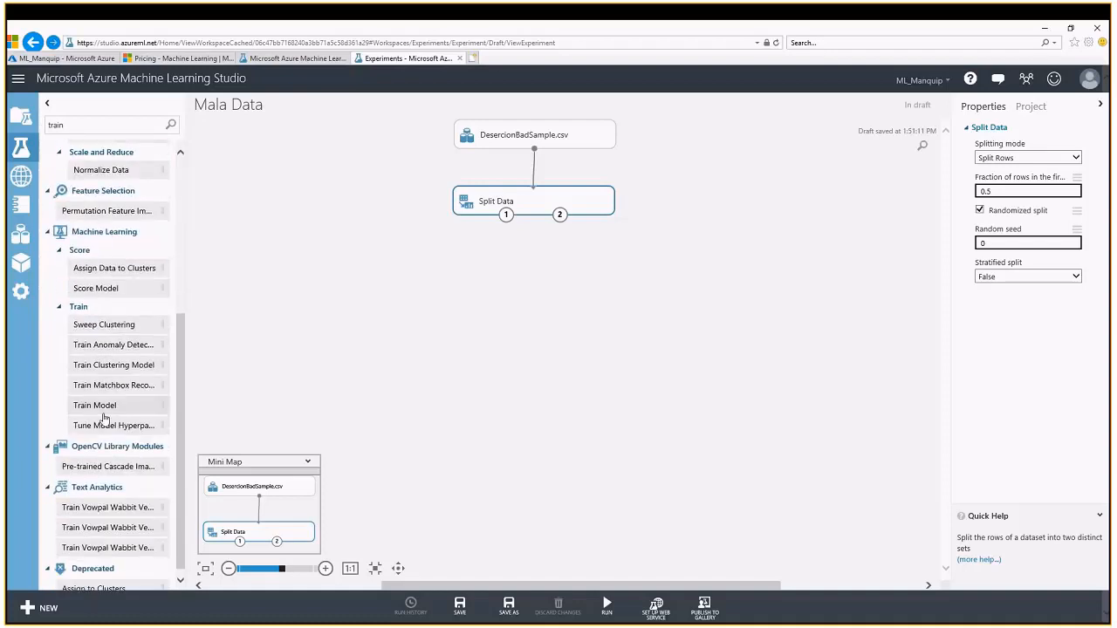
drag(101, 407, 431, 294)
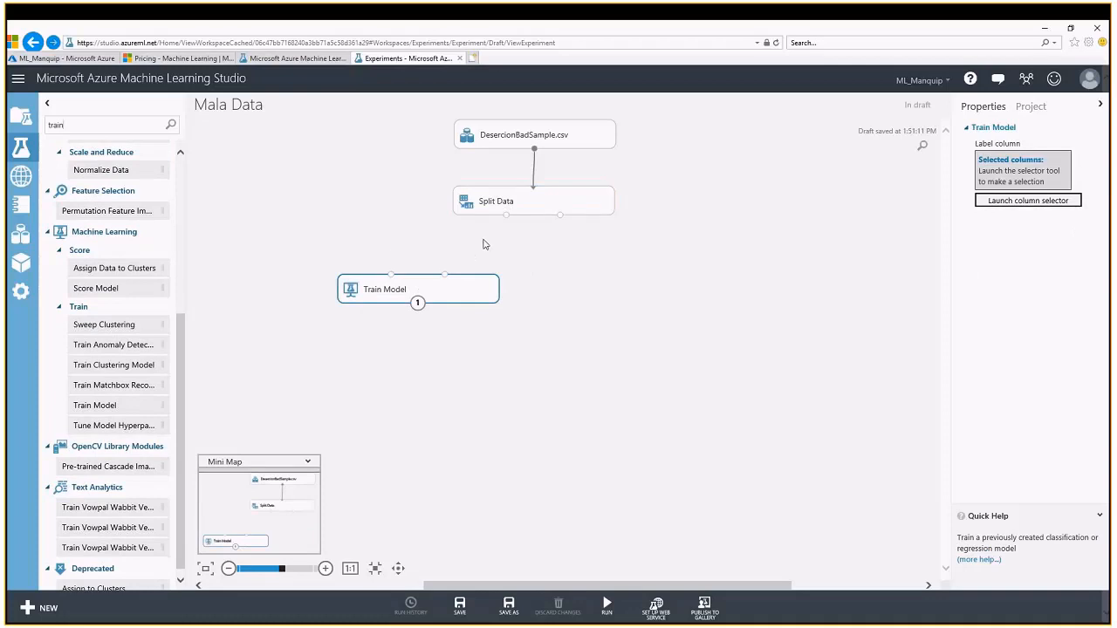
drag(506, 214, 445, 276)
Step: Set the fraction of rows in Split Data's first output to 0.6
click(527, 197)
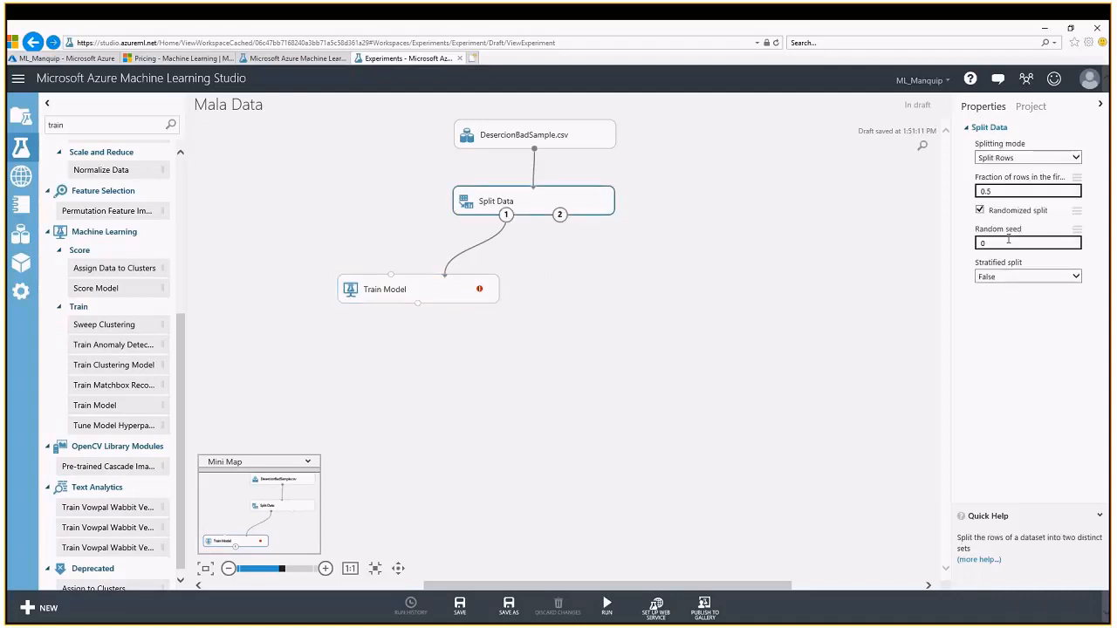
key(BackSpace)
text(6)
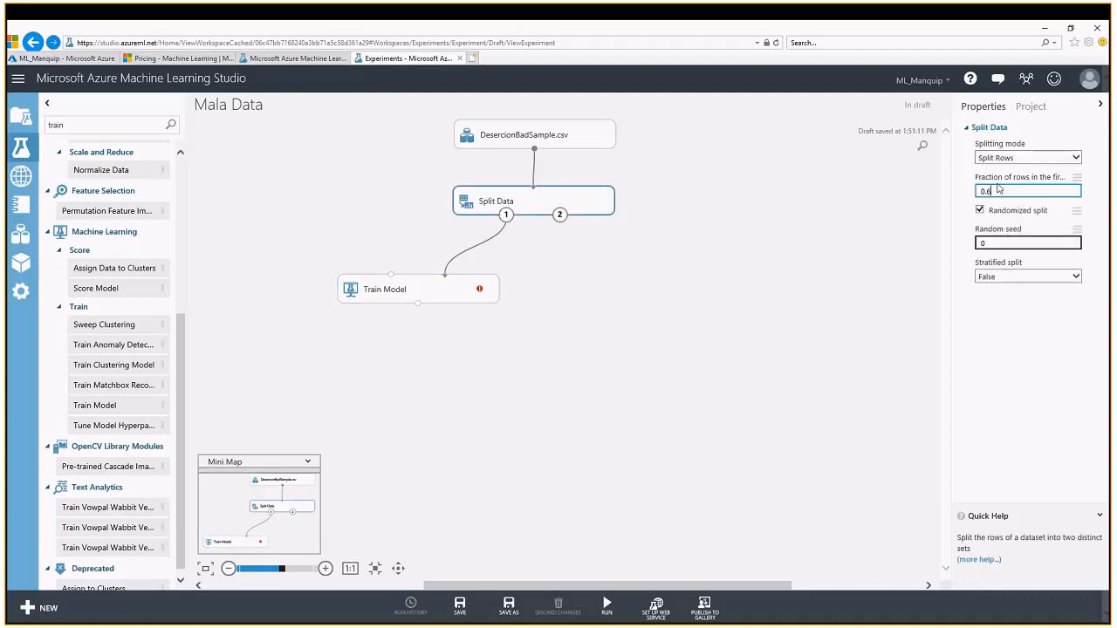
Step: Search the modules for machine learning and review the Classification, Clustering and Regression algorithms available for Train Model
click(435, 298)
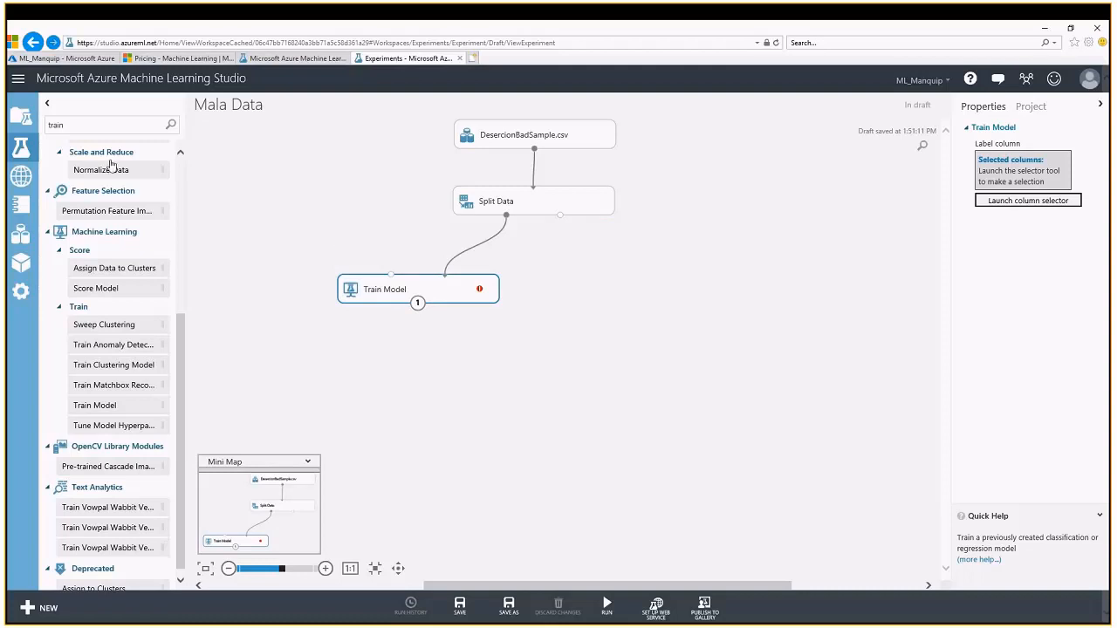
drag(67, 124, 36, 139)
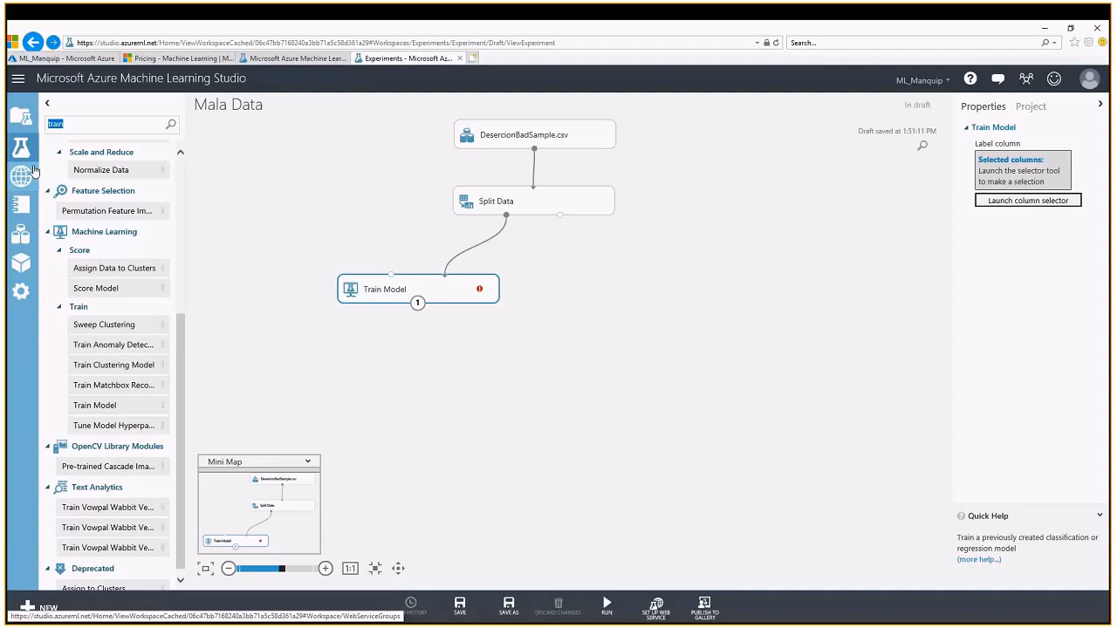
text(machine learning)
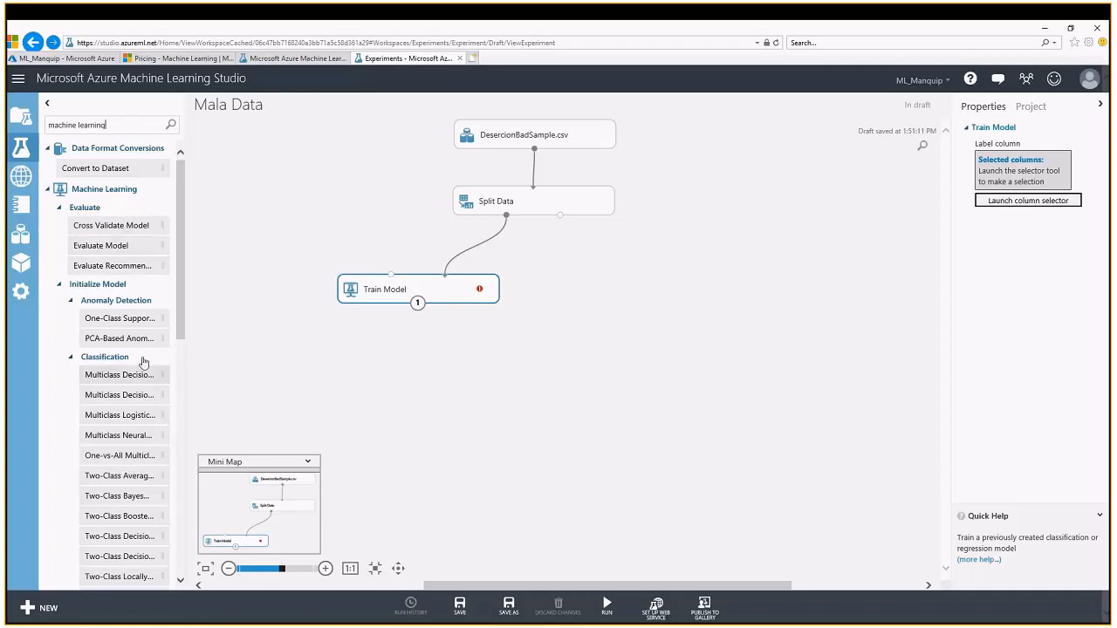
scroll(122, 288, down, 3)
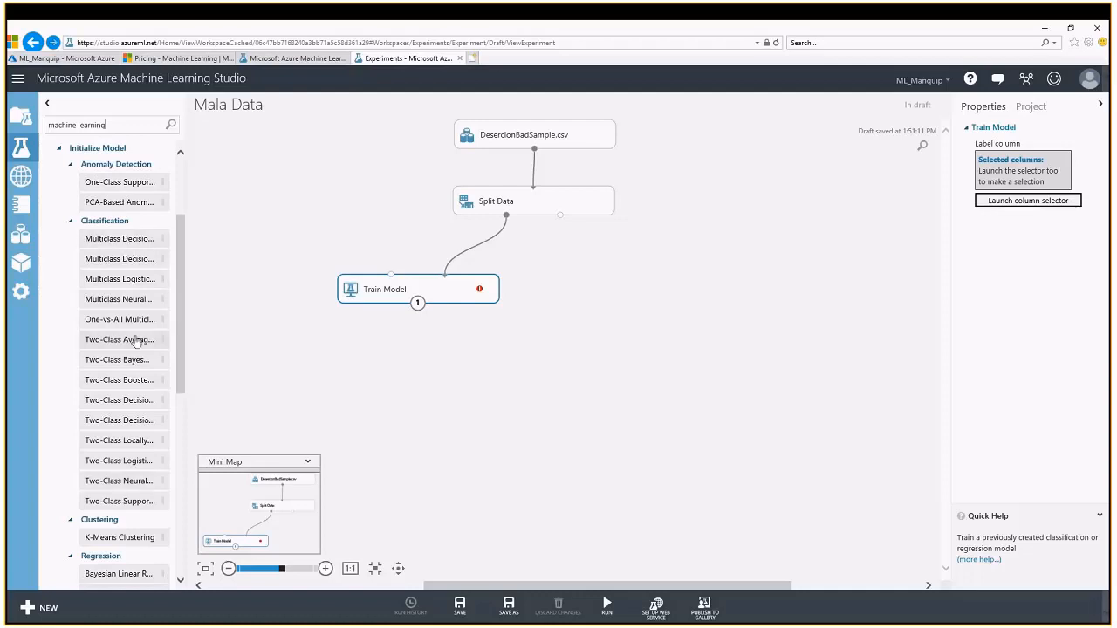
scroll(133, 349, down, 3)
scroll(133, 349, up, 1)
scroll(133, 347, down, 3)
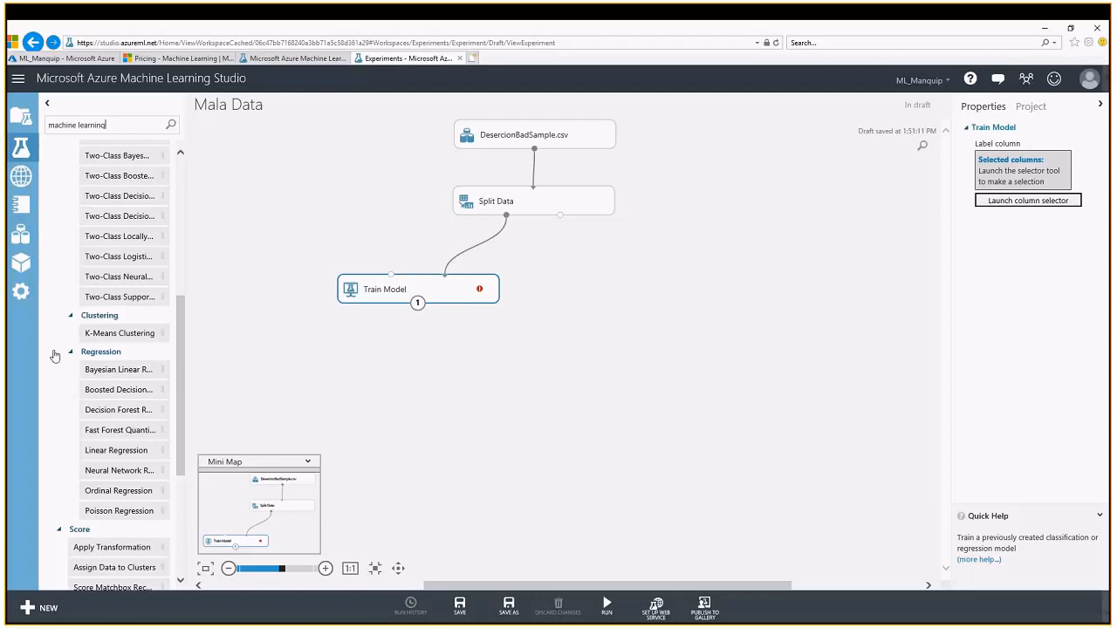
scroll(63, 369, down, 3)
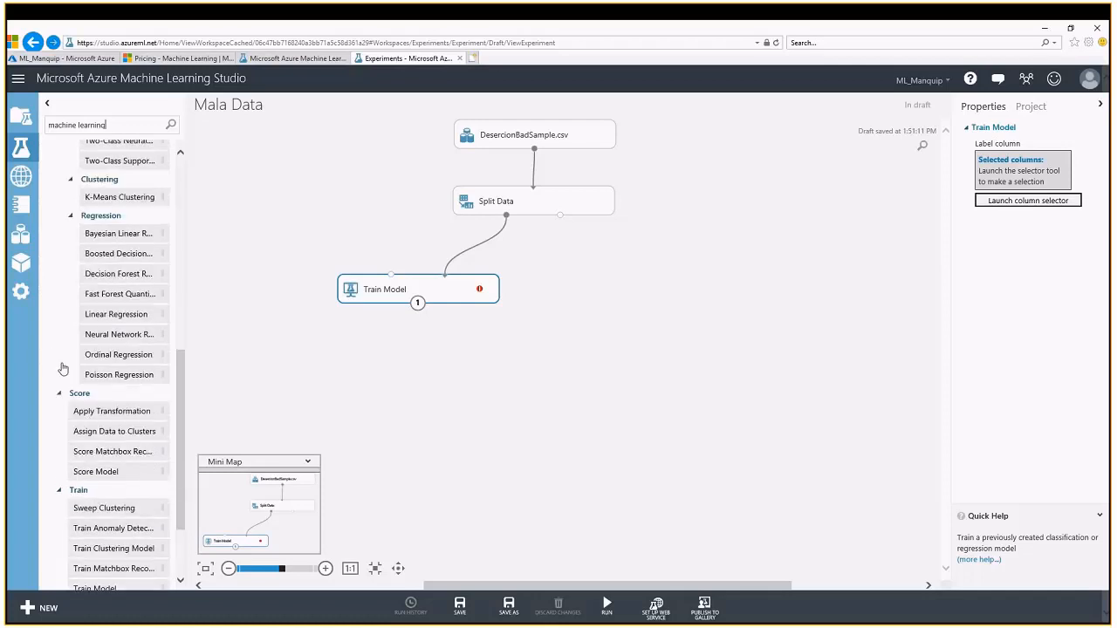
scroll(62, 369, up, 6)
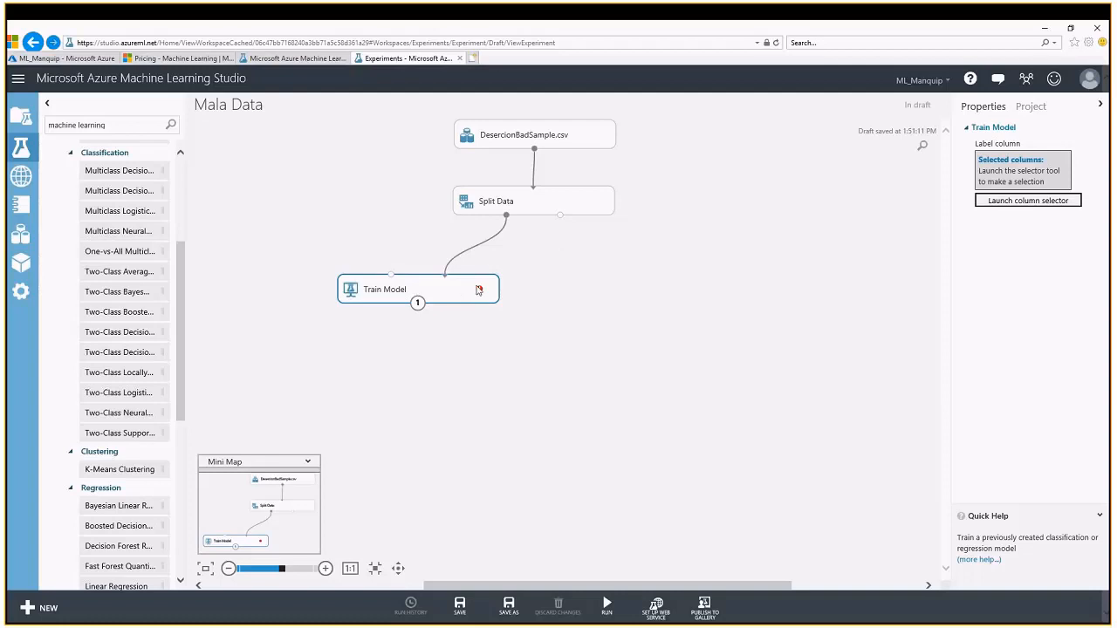
Step: Set the label column of Train Model to the Desercion column
mouse_move(481, 293)
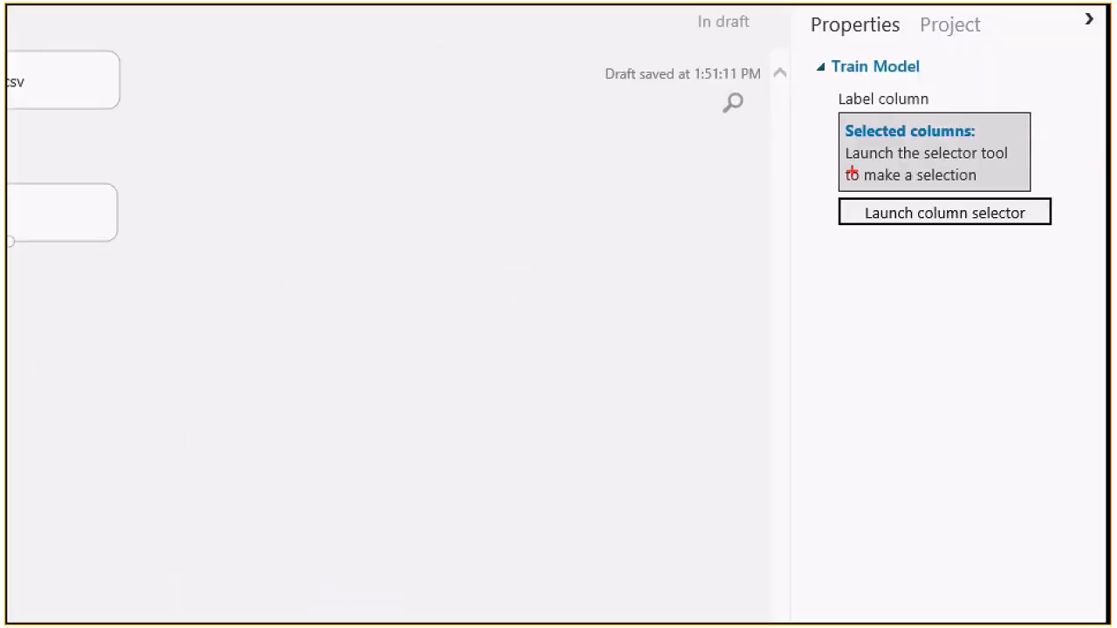
mouse_move(817, 174)
mouse_down()
mouse_move(1024, 257)
mouse_move(1085, 262)
mouse_up()
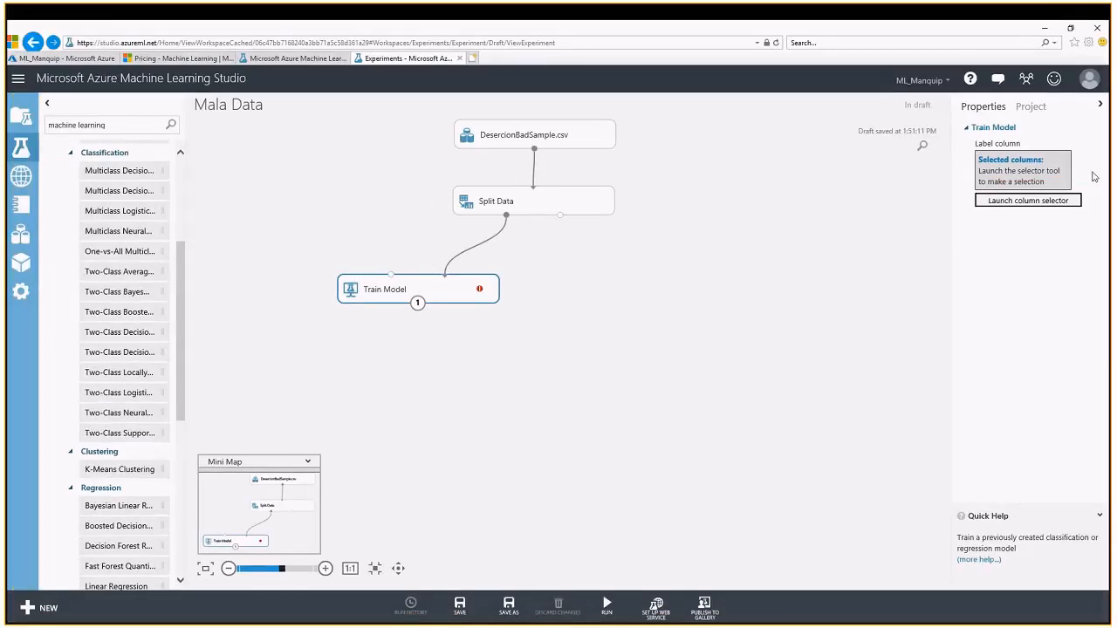
click(1042, 202)
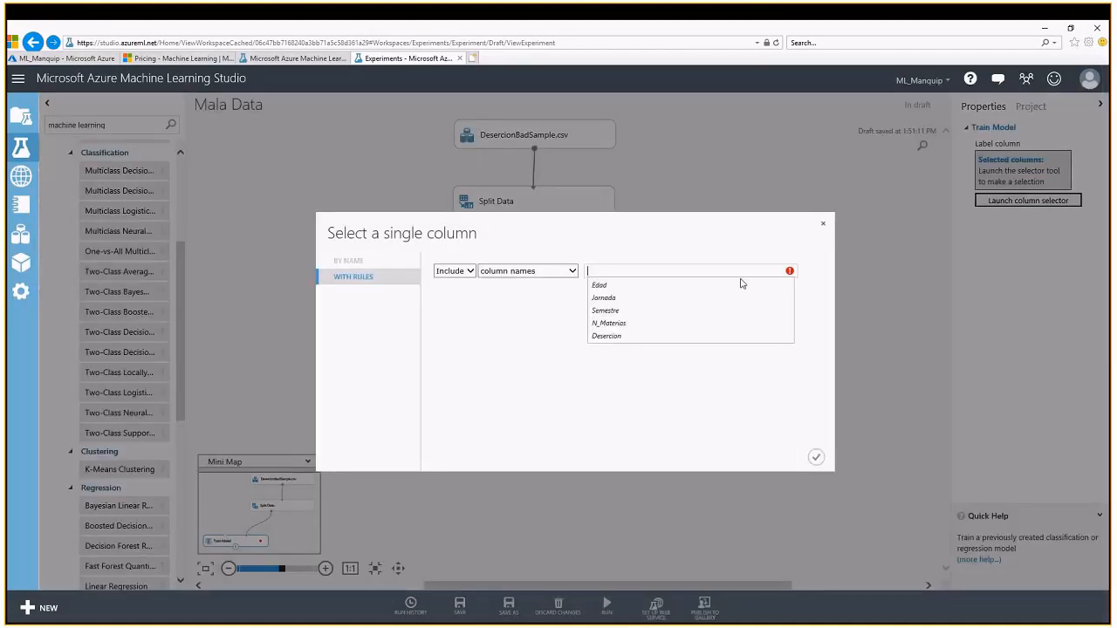
click(607, 336)
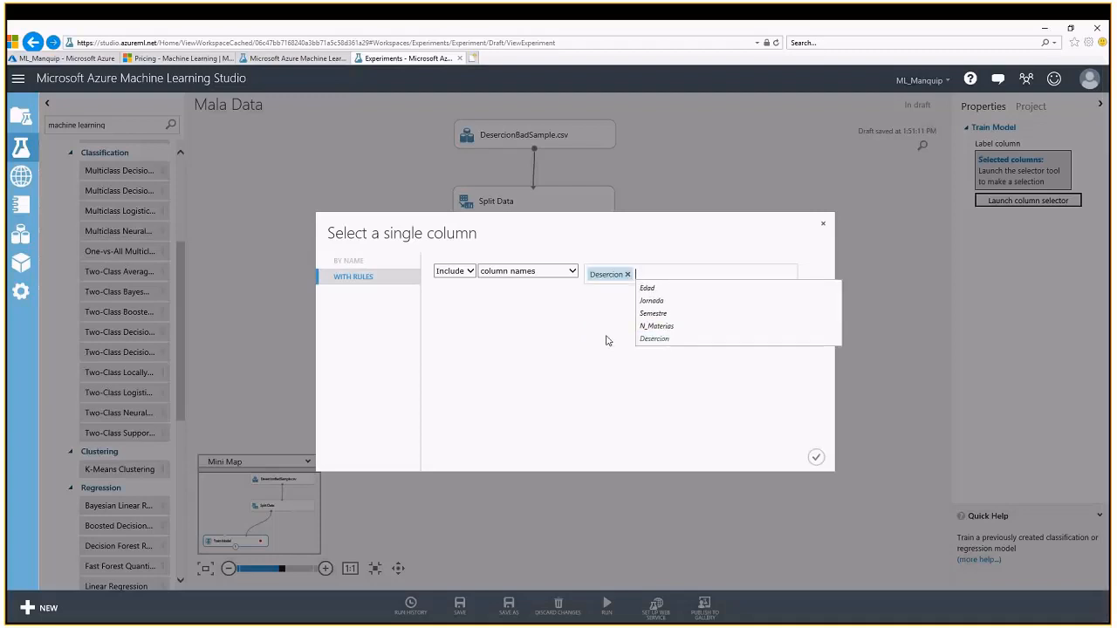
click(608, 340)
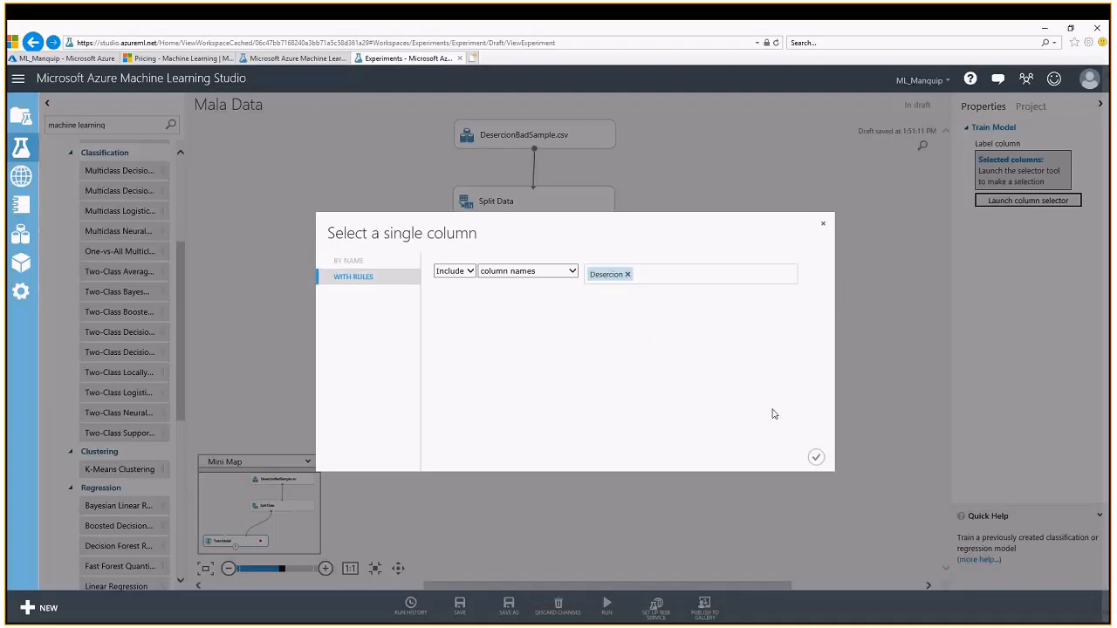
click(816, 457)
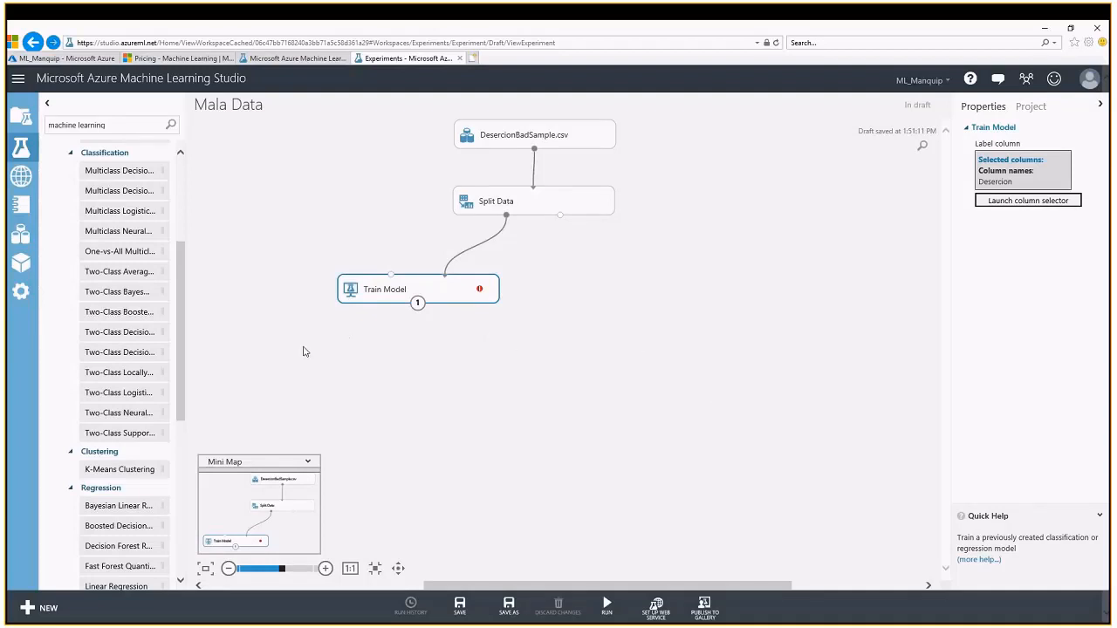
Step: Add a Two-Class Boosted Decision Tree module above Train Model and connect it to Train Model's first input
click(113, 314)
drag(113, 314, 391, 277)
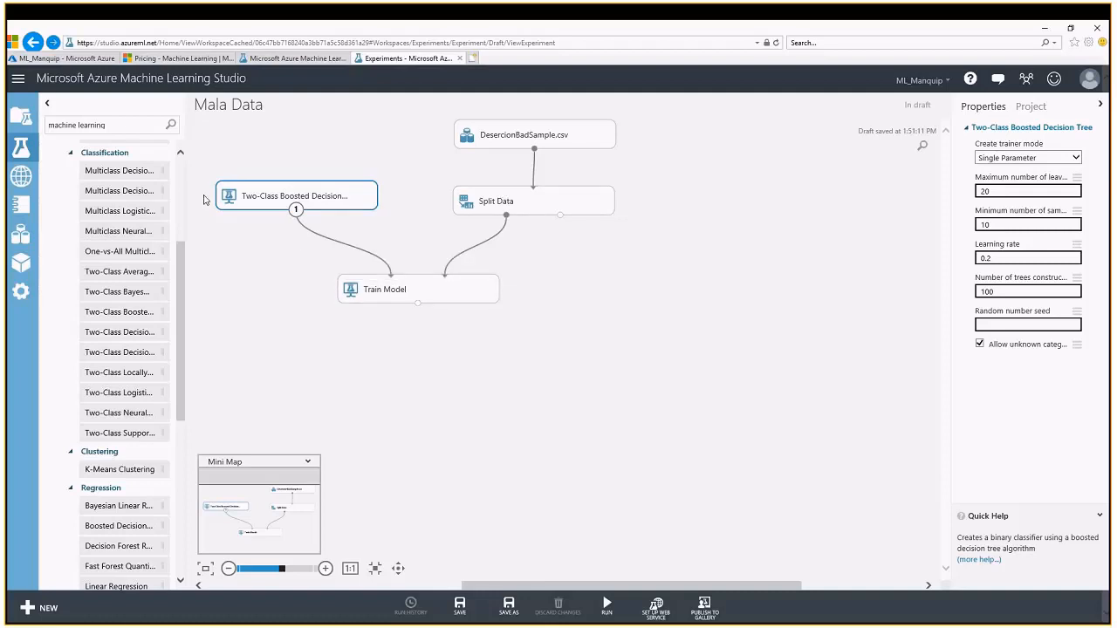
Step: Find the Score Model module and place it on the canvas below Train Model
drag(110, 125, 27, 124)
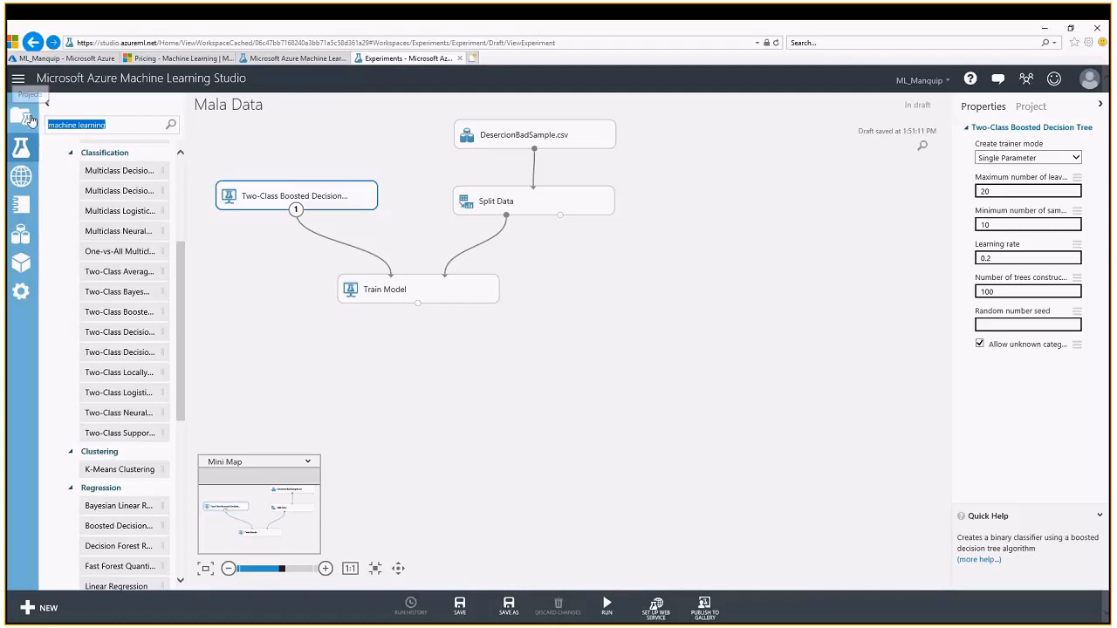
text(score)
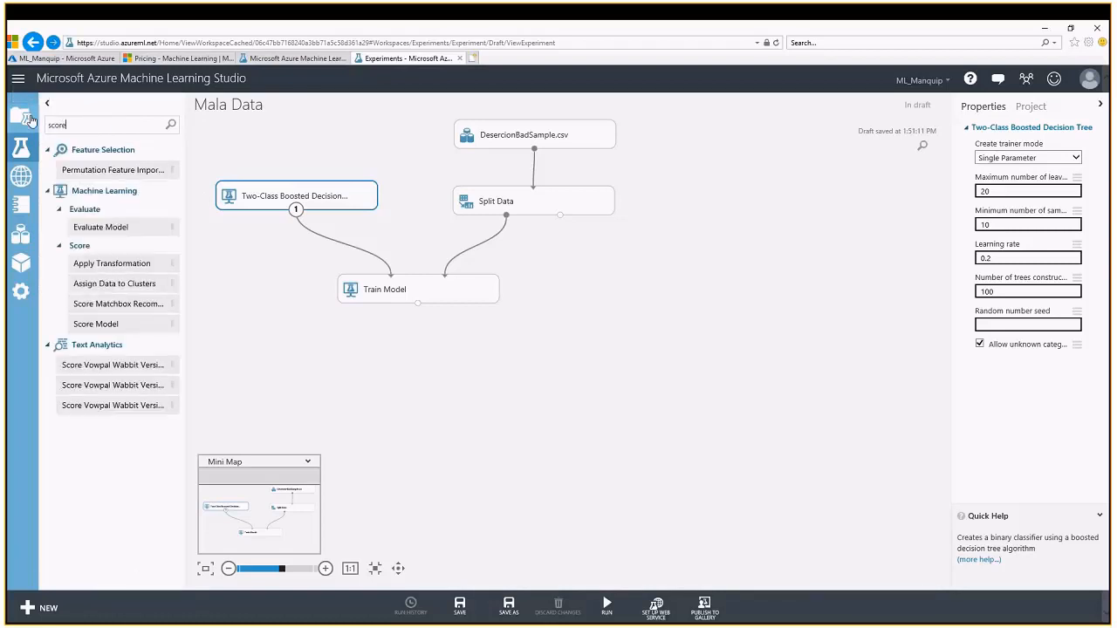
text(model)
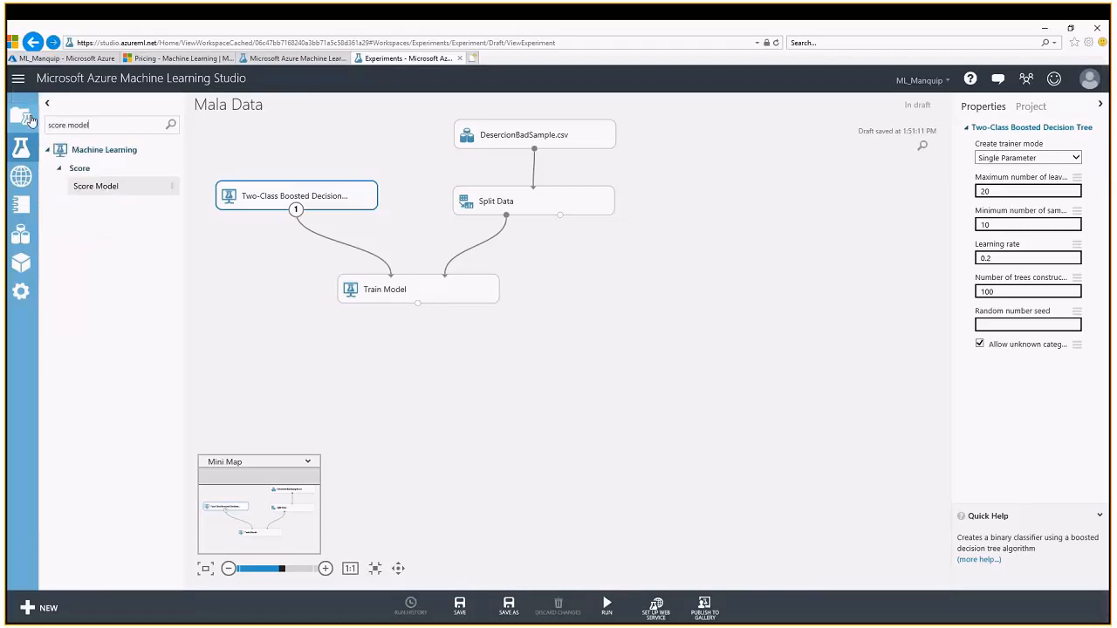
drag(100, 189, 529, 368)
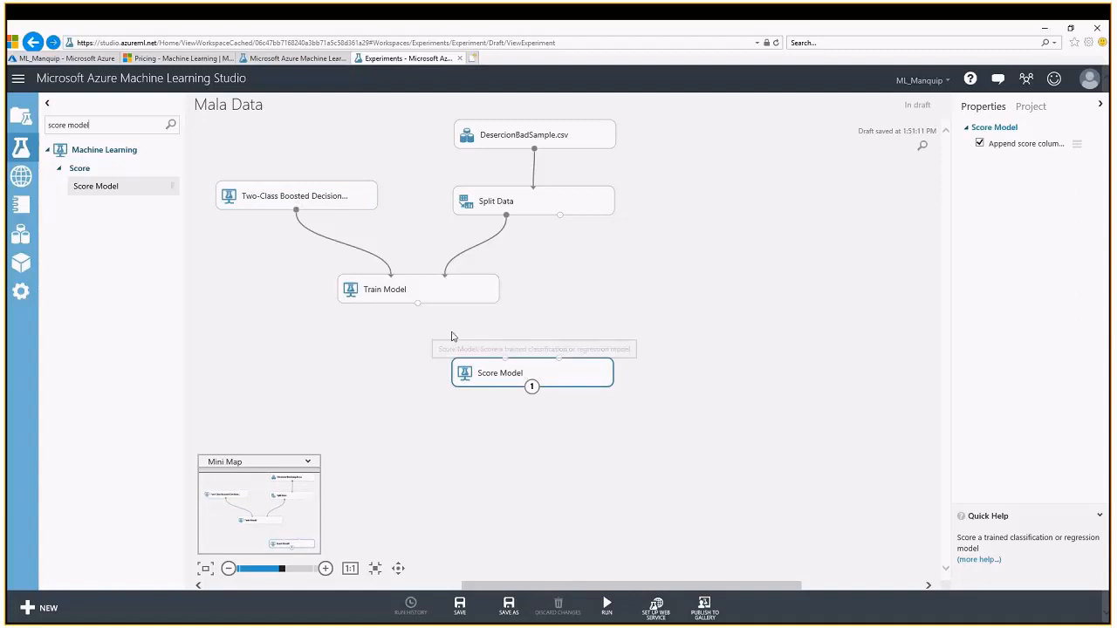
Step: Connect Train Model's output and Split Data's second output to Score Model's inputs, and run the experiment
drag(418, 304, 512, 366)
drag(560, 216, 560, 372)
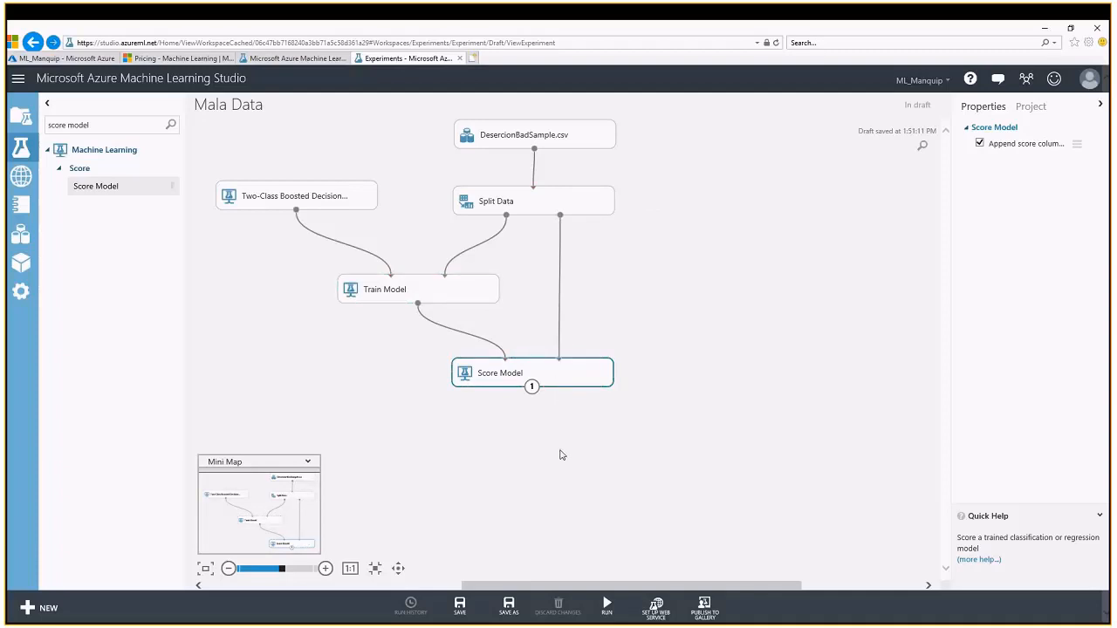
mouse_move(607, 602)
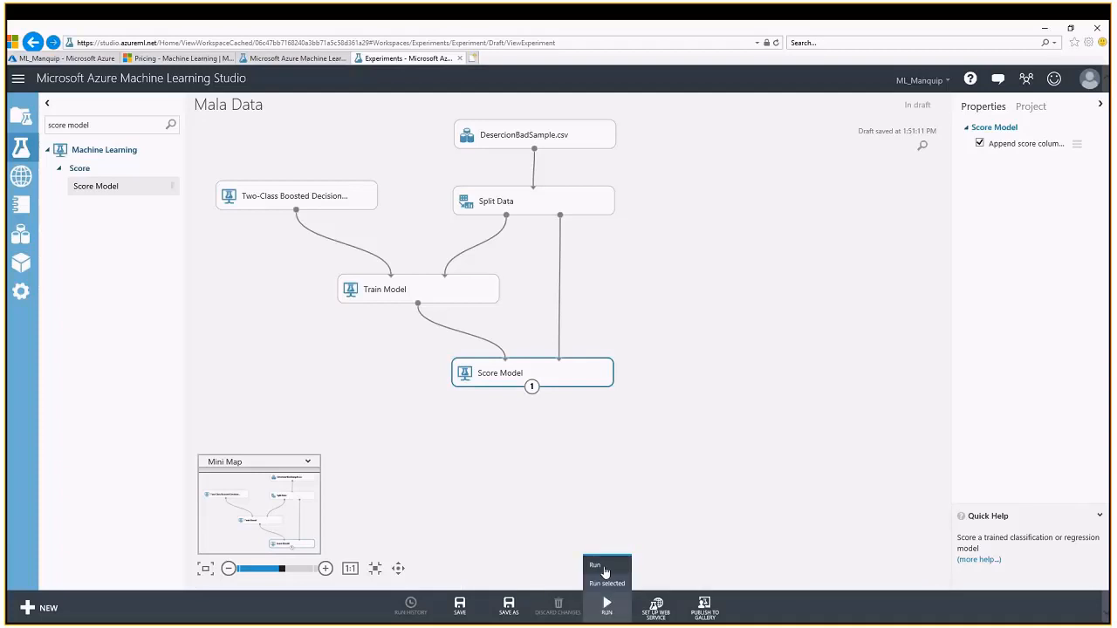
click(597, 565)
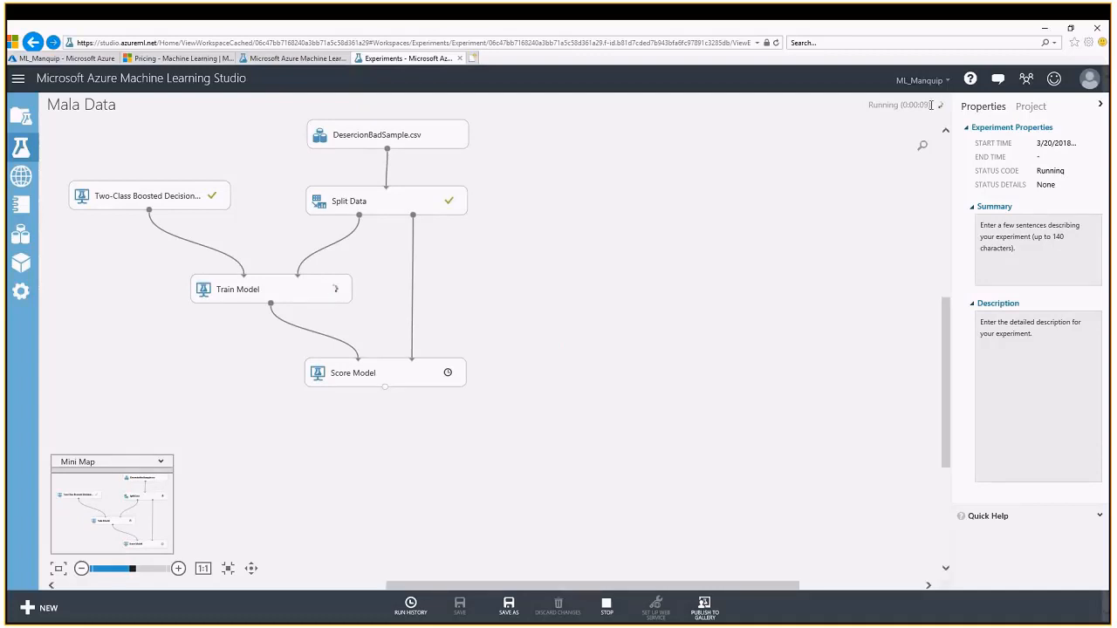
drag(869, 104, 937, 105)
click(793, 242)
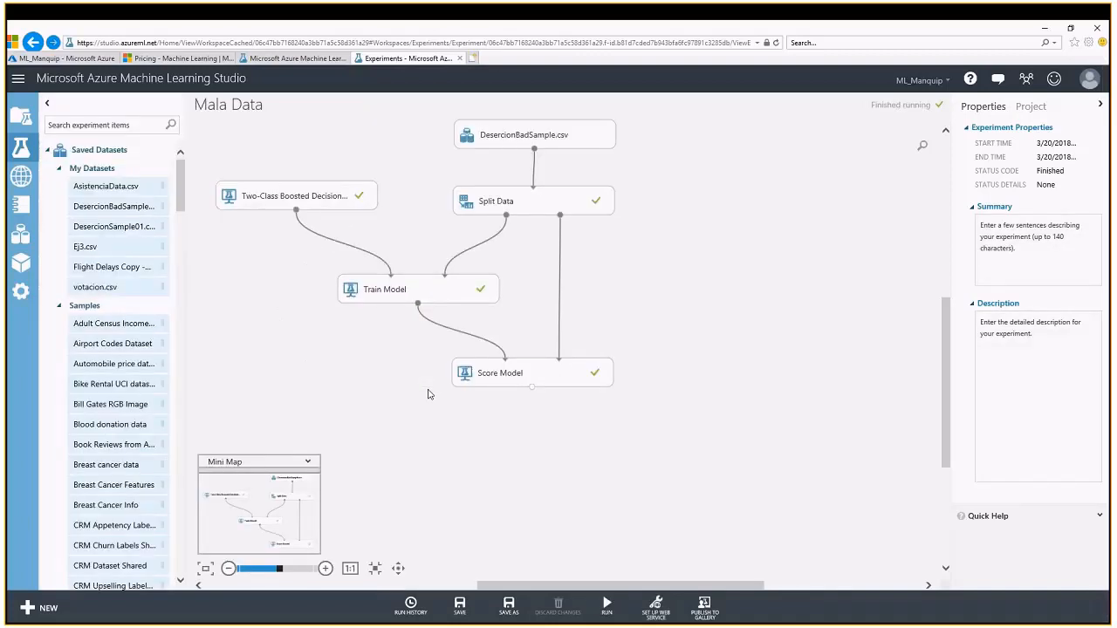
Step: Visualize the DesercionBadSample.csv dataset, review its rows and columns, and close the view
right_click(534, 150)
click(562, 185)
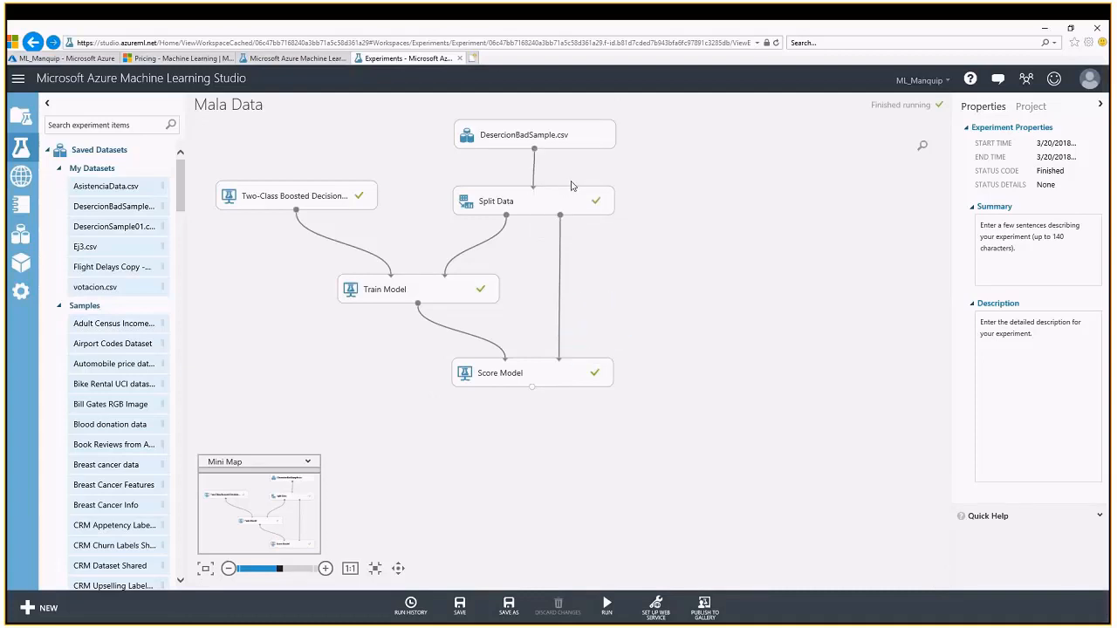
scroll(349, 249, down, 5)
scroll(348, 248, up, 5)
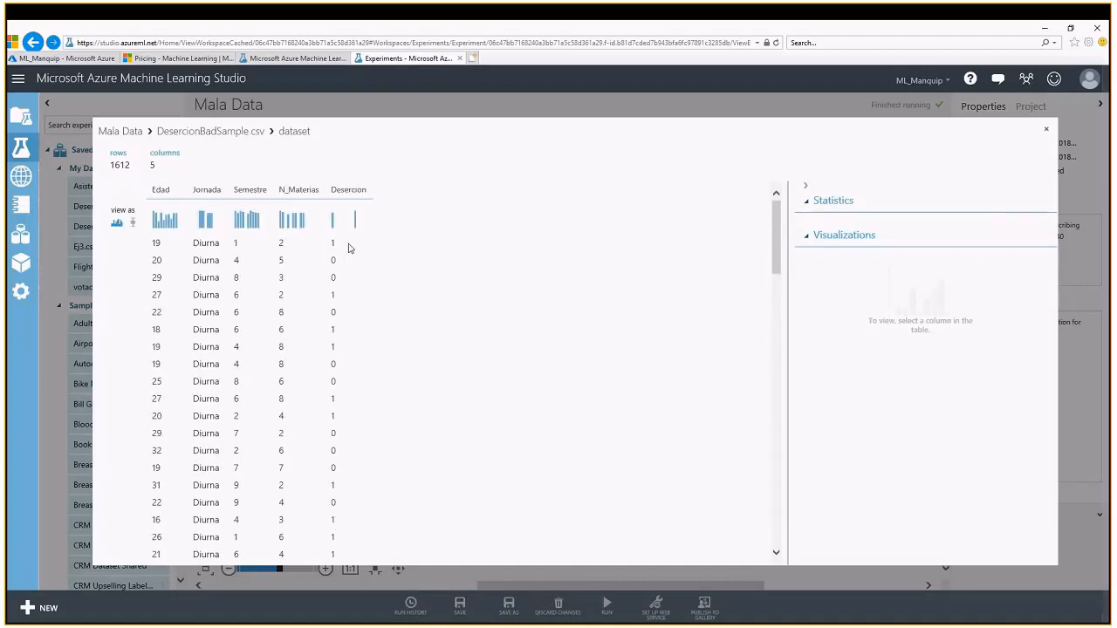
click(1047, 132)
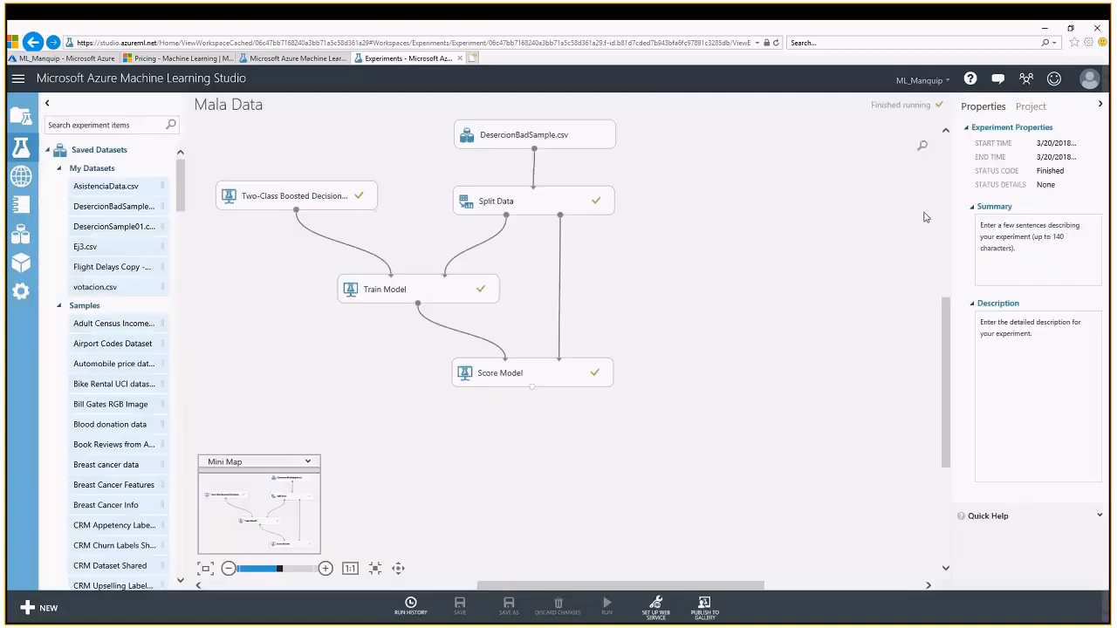
Step: Visualize Score Model's scored dataset and mark the Scored Labels and Scored Probabilities headers and the first row's Desercion, label and probability values
right_click(533, 389)
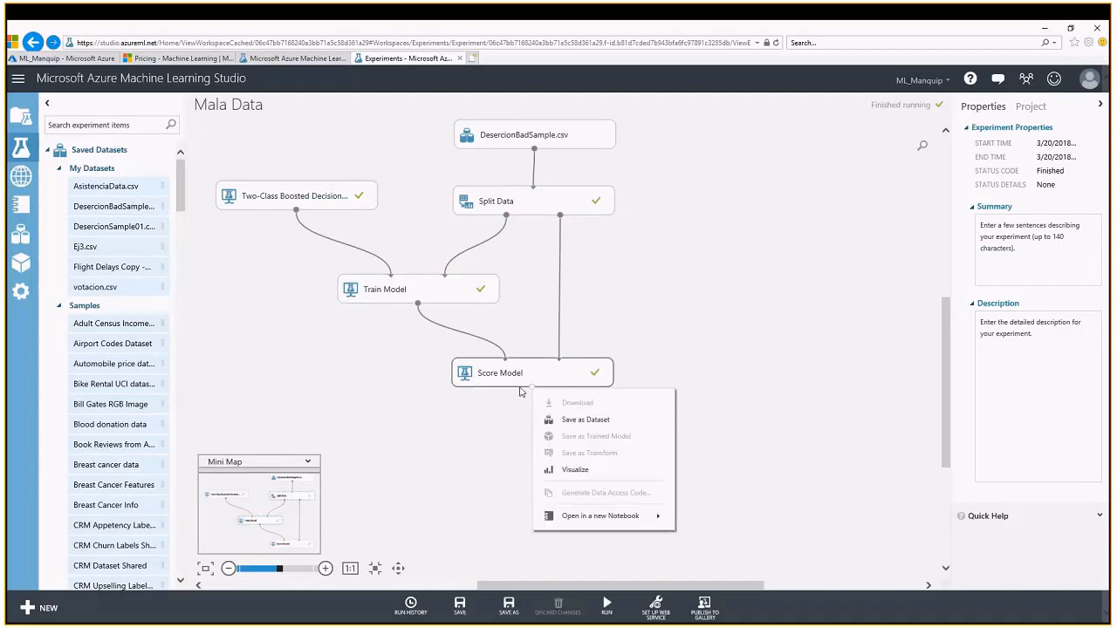
click(568, 471)
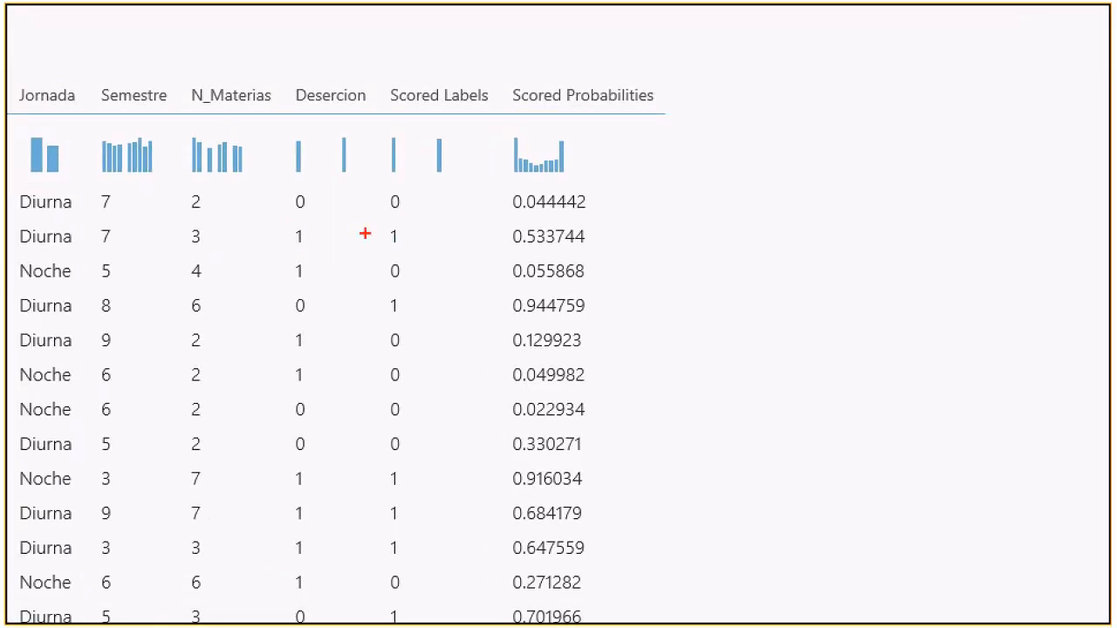
drag(398, 104, 690, 119)
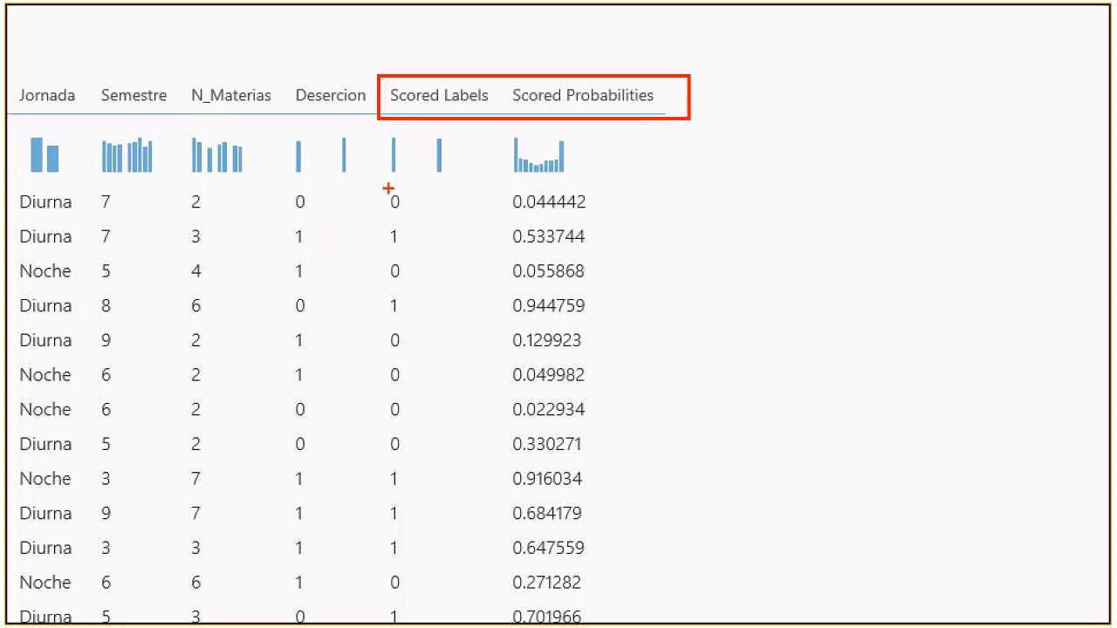
mouse_move(386, 187)
mouse_down()
mouse_move(398, 220)
mouse_move(417, 195)
mouse_move(397, 187)
mouse_up()
mouse_move(311, 183)
mouse_down()
mouse_move(291, 187)
mouse_move(284, 219)
mouse_move(319, 199)
mouse_move(312, 184)
mouse_up()
drag(504, 181, 601, 212)
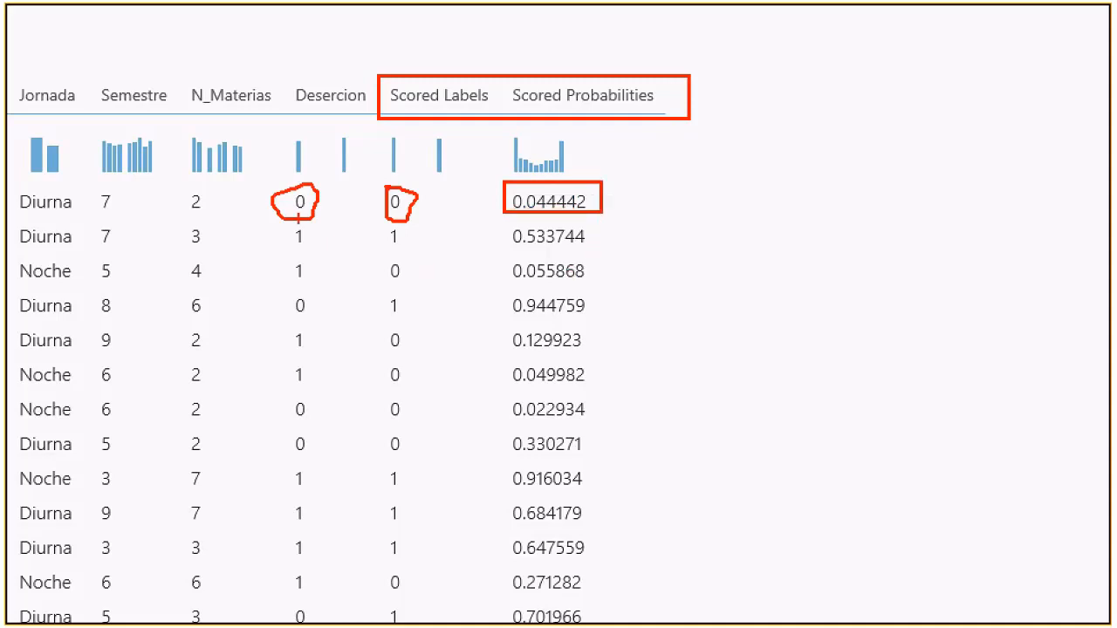
Step: Box the second row's Desercion and Scored Labels values, strike through those of the next four rows, and close the scored dataset
drag(285, 225, 408, 254)
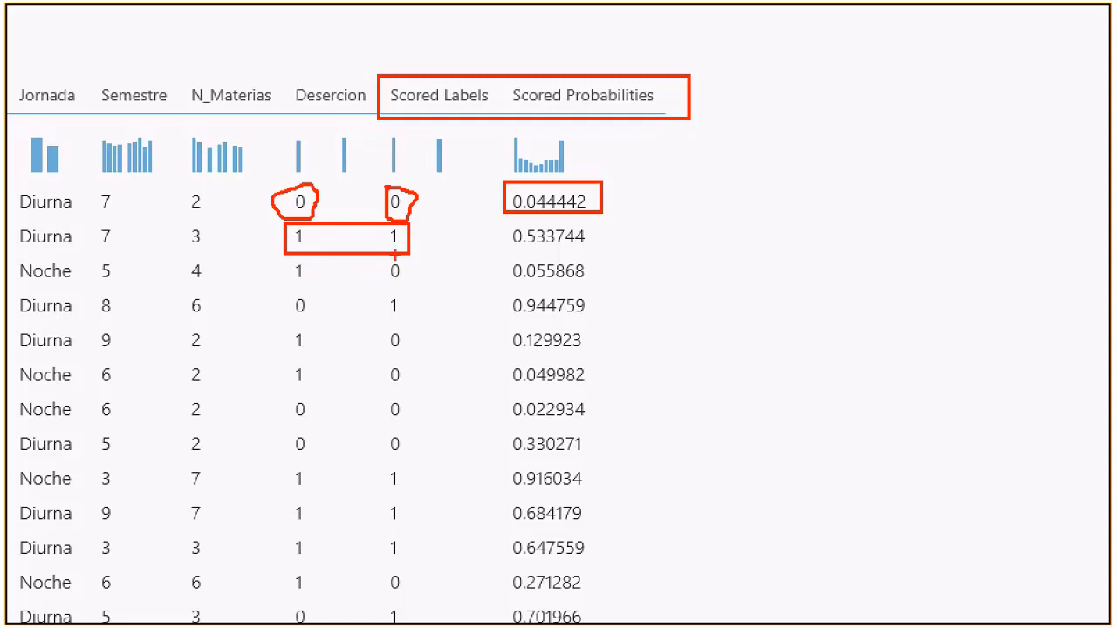
drag(288, 273, 402, 263)
drag(287, 304, 408, 304)
drag(290, 341, 434, 347)
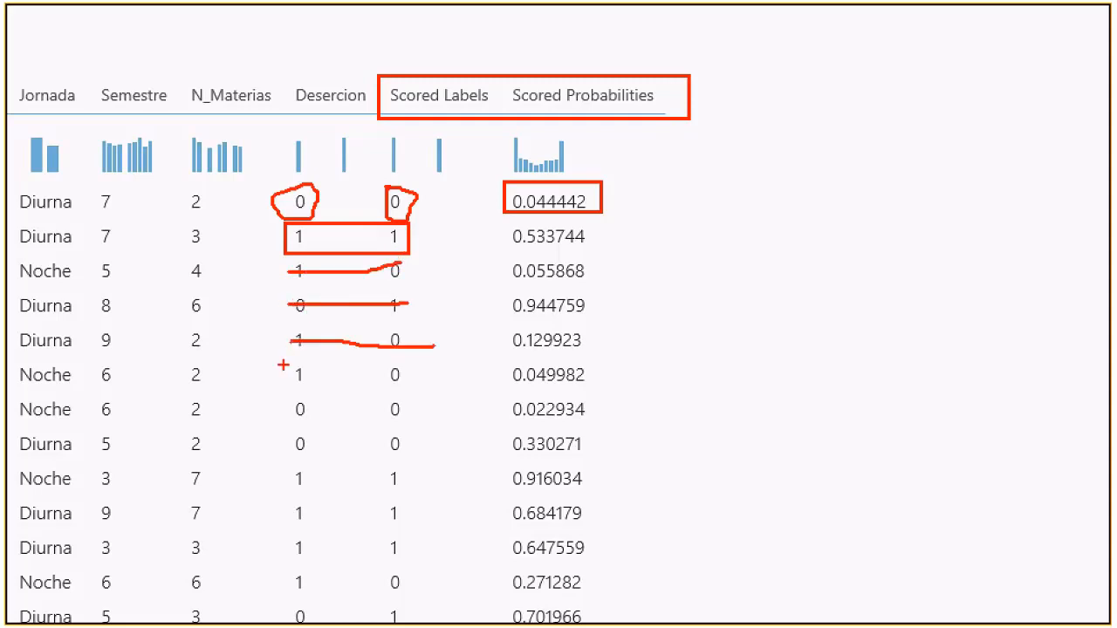
drag(287, 379, 412, 367)
scroll(367, 285, down, 2)
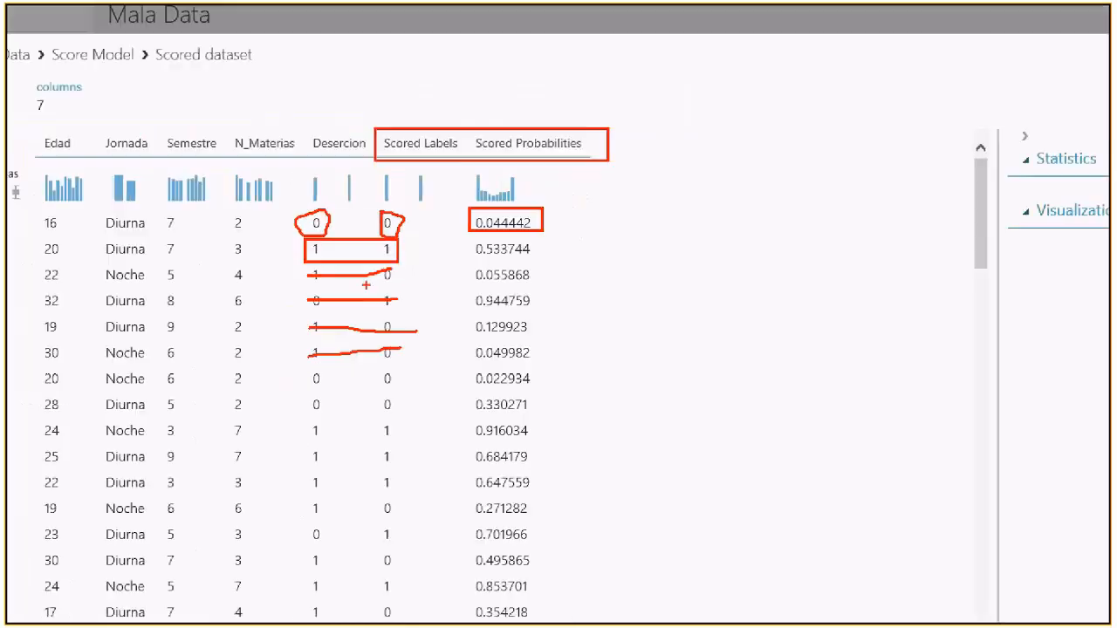
scroll(571, 216, down, 1)
key(Escape)
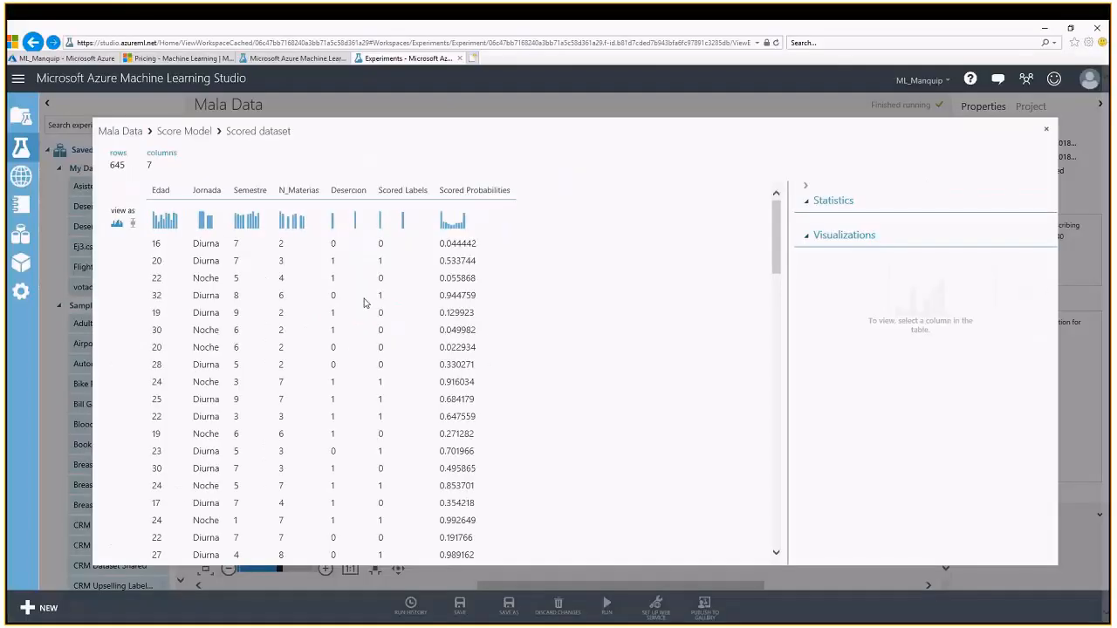
click(1046, 130)
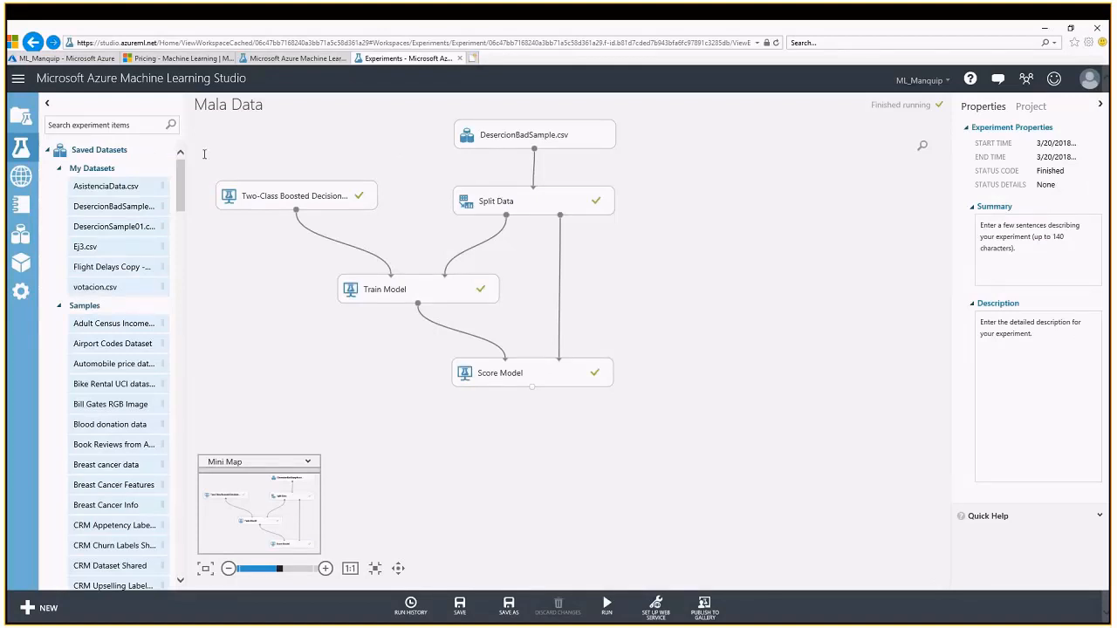
Step: Add an Evaluate Model module below Score Model and connect Score Model's output to its first input
click(142, 127)
text(evaluat)
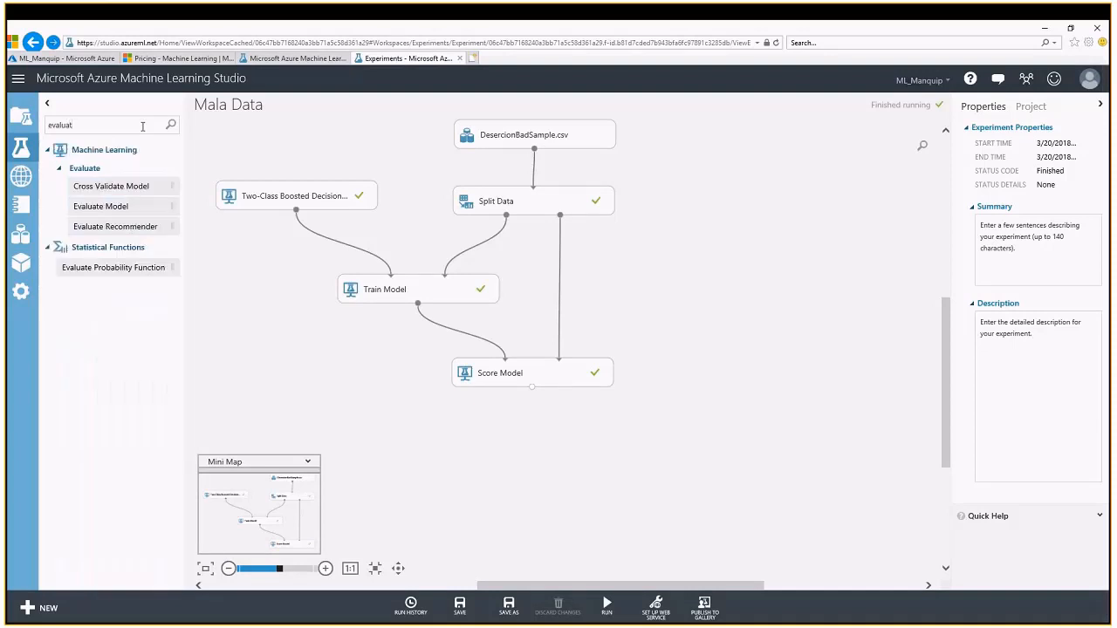
drag(98, 206, 270, 349)
drag(328, 399, 559, 449)
drag(532, 388, 532, 437)
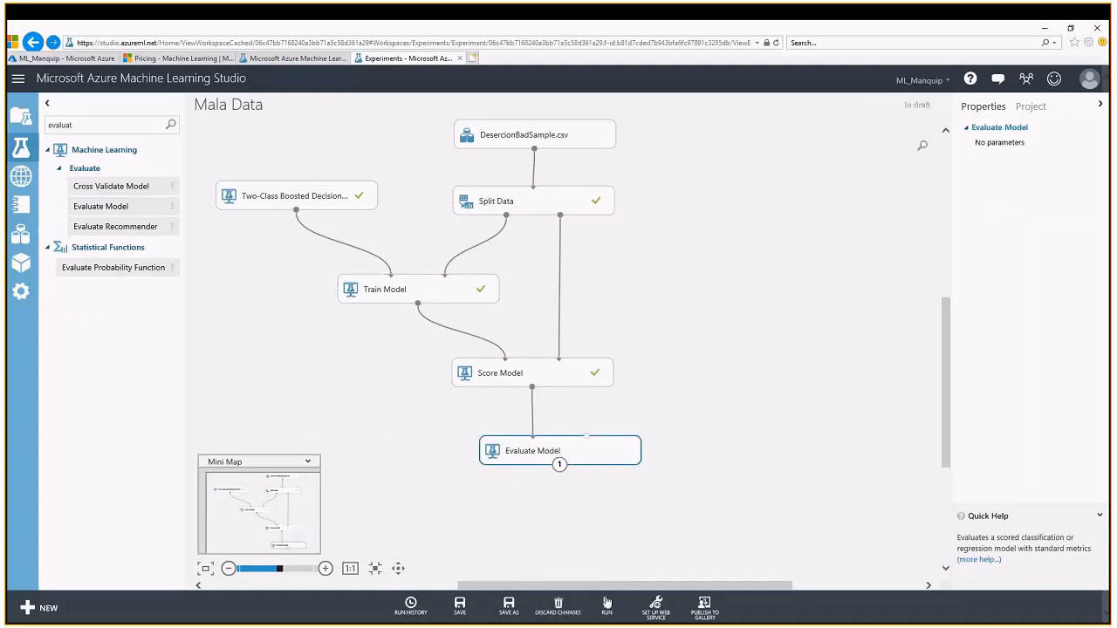
Step: Run the experiment and visualize Evaluate Model's evaluation results down to the metrics below the ROC chart
click(606, 604)
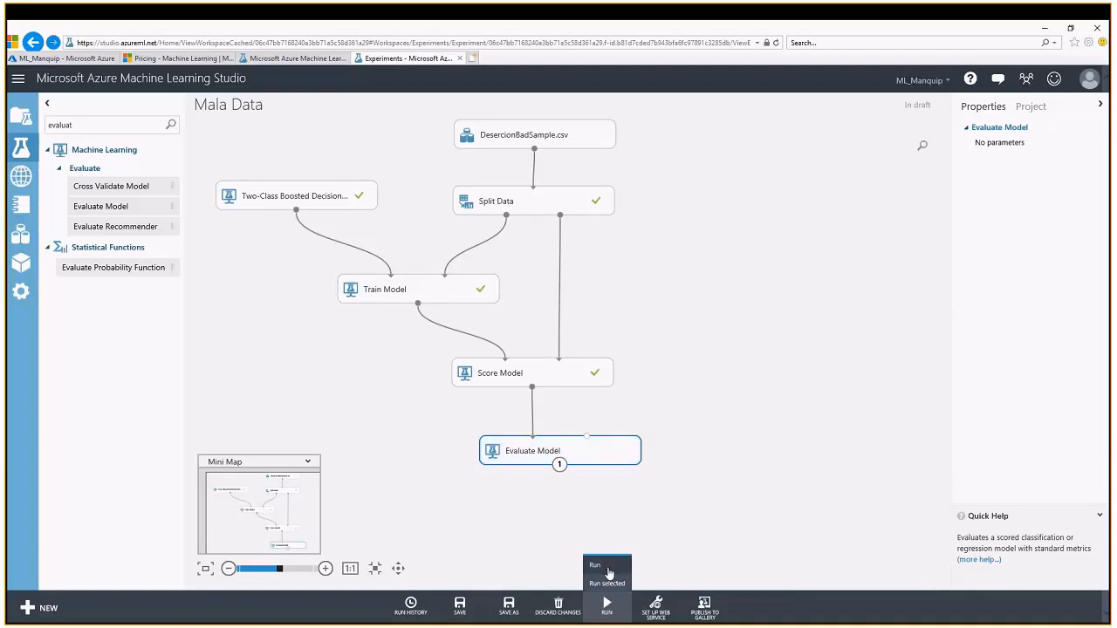
click(595, 566)
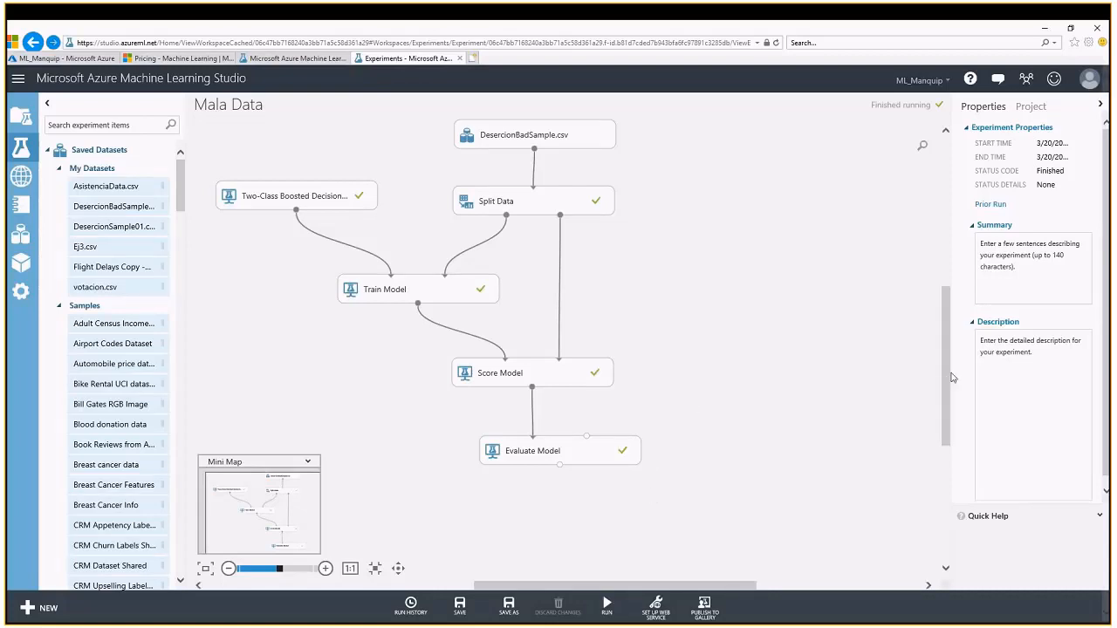
drag(948, 380, 854, 449)
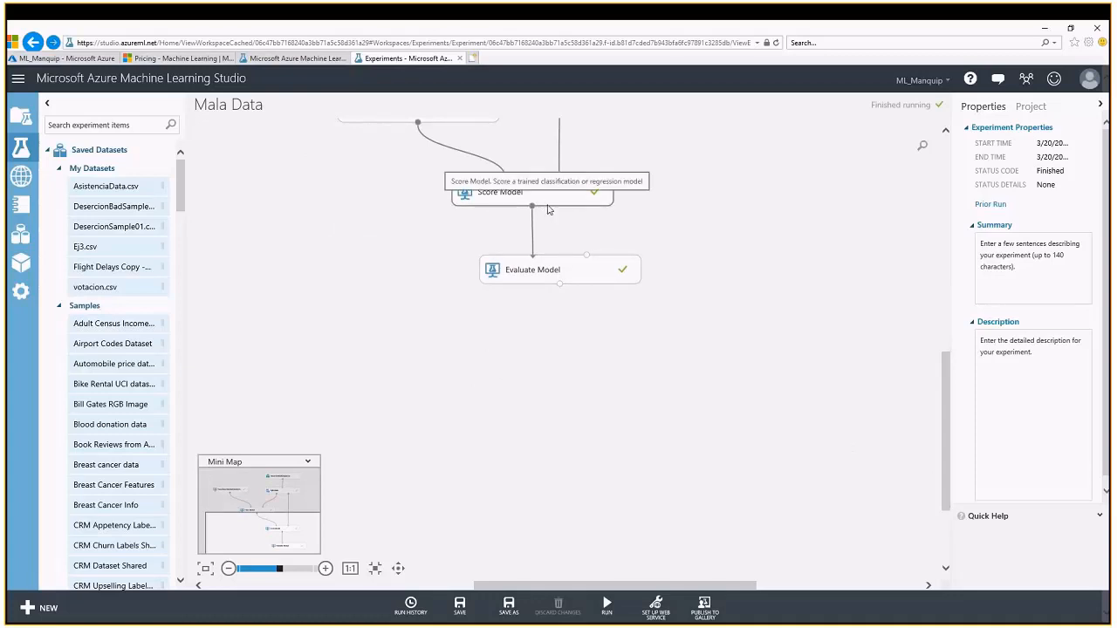
right_click(560, 285)
click(637, 368)
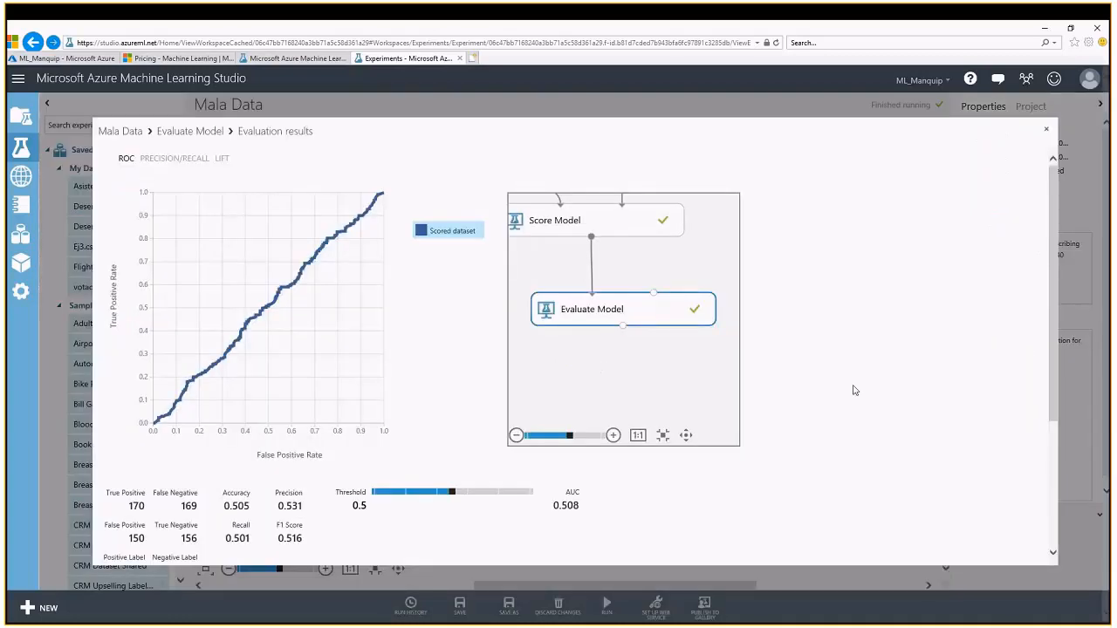
scroll(1051, 281, down, 2)
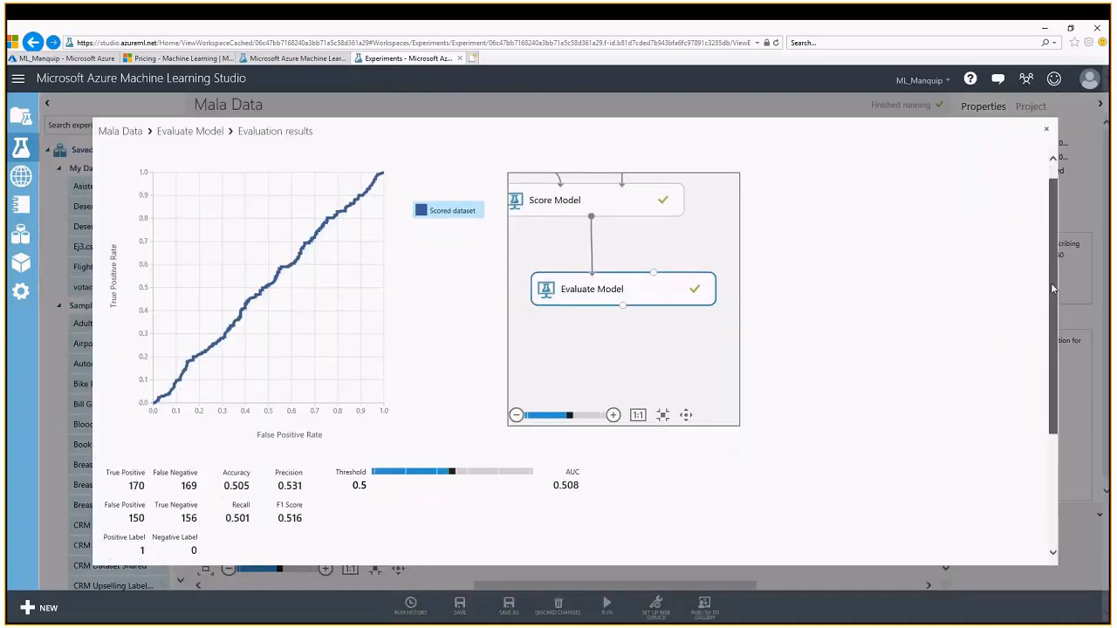
scroll(1051, 286, down, 1)
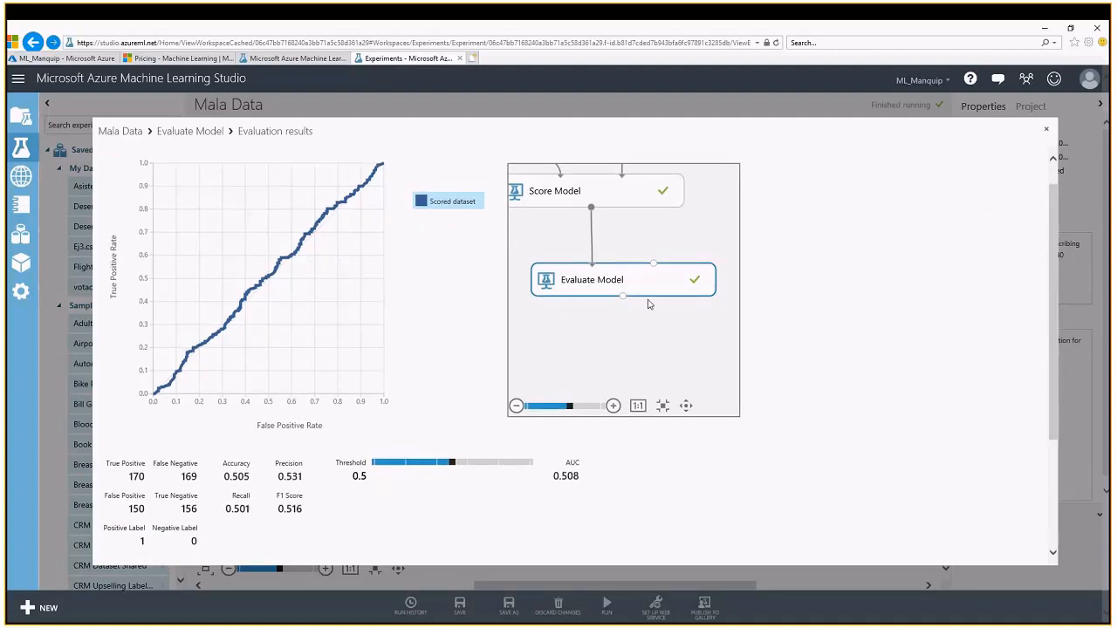
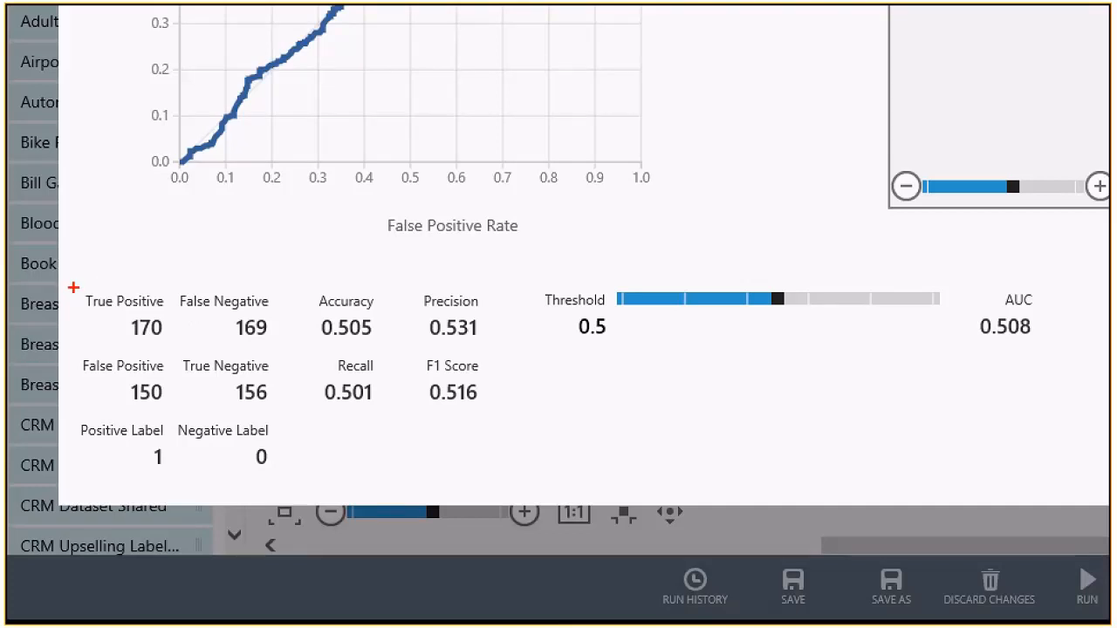
Step: Mark the True Positive, False Positive and False Negative counts in the evaluation results with red boxes
drag(73, 287, 120, 317)
key(ctrl+z)
drag(77, 289, 173, 345)
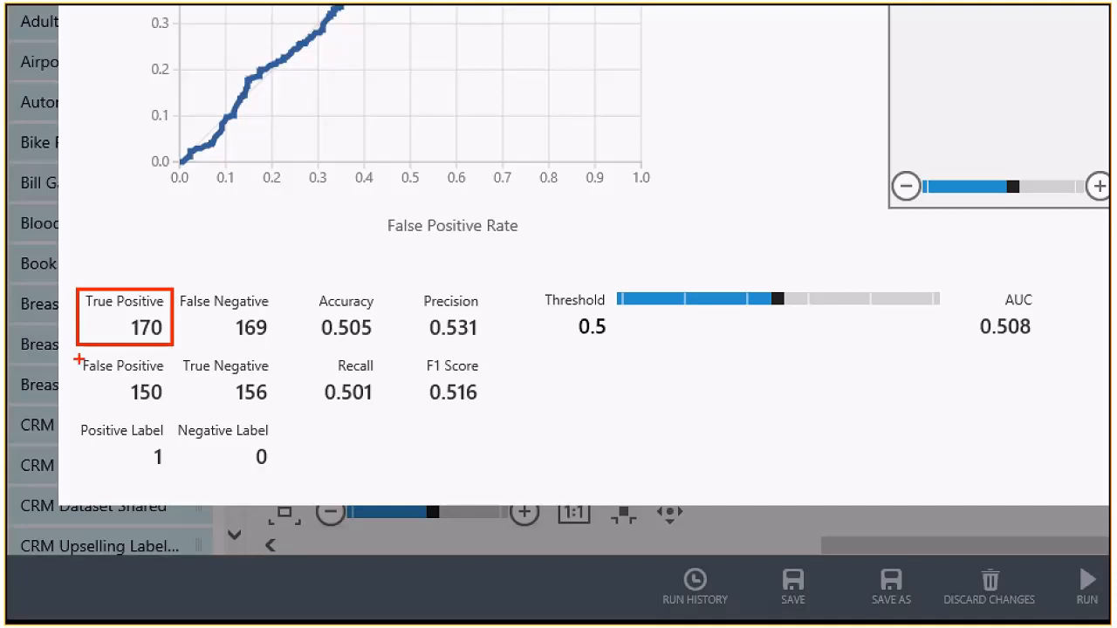
mouse_move(78, 357)
mouse_down()
mouse_move(179, 417)
mouse_move(170, 418)
mouse_up()
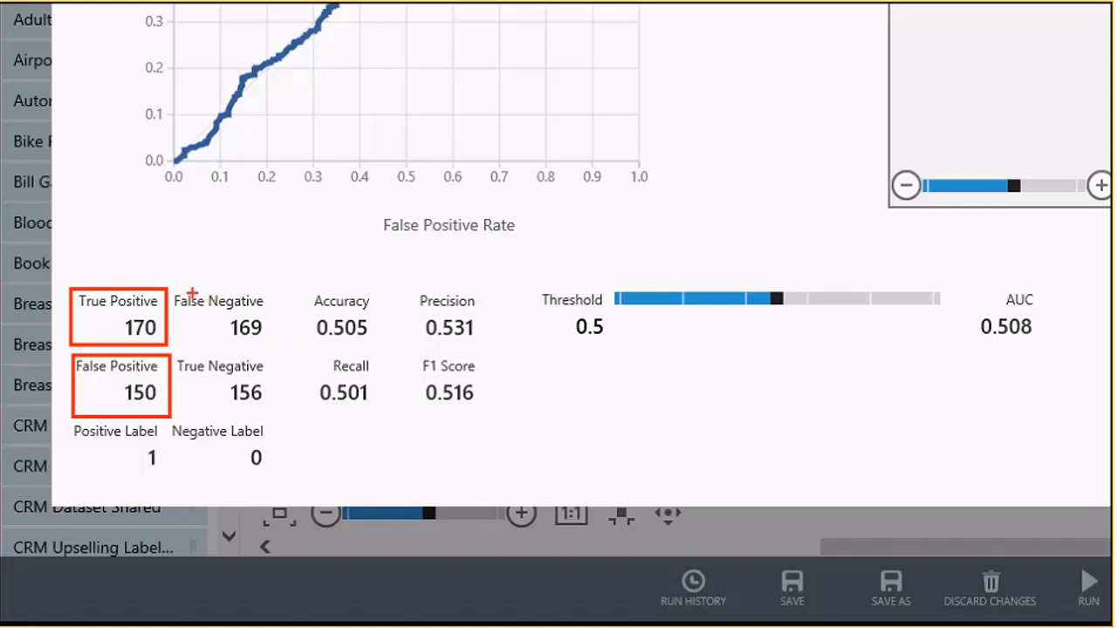
drag(172, 291, 268, 341)
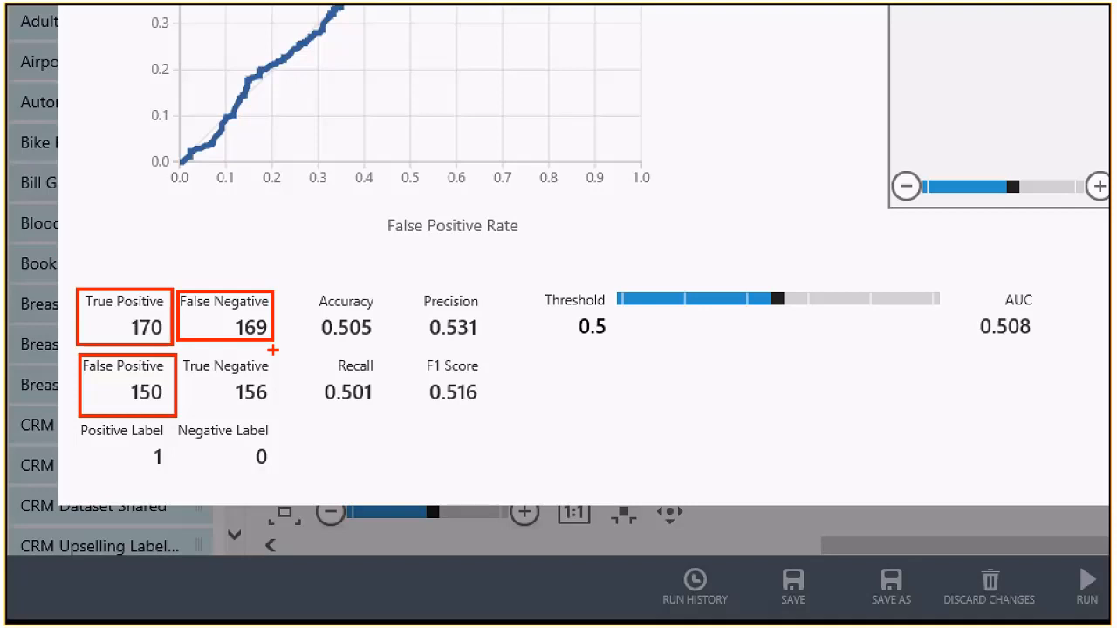
key(XF86AudioRaiseVolume)
key(XF86AudioRaiseVolume)
key(XF86AudioRaiseVolume)
key(XF86AudioRaiseVolume)
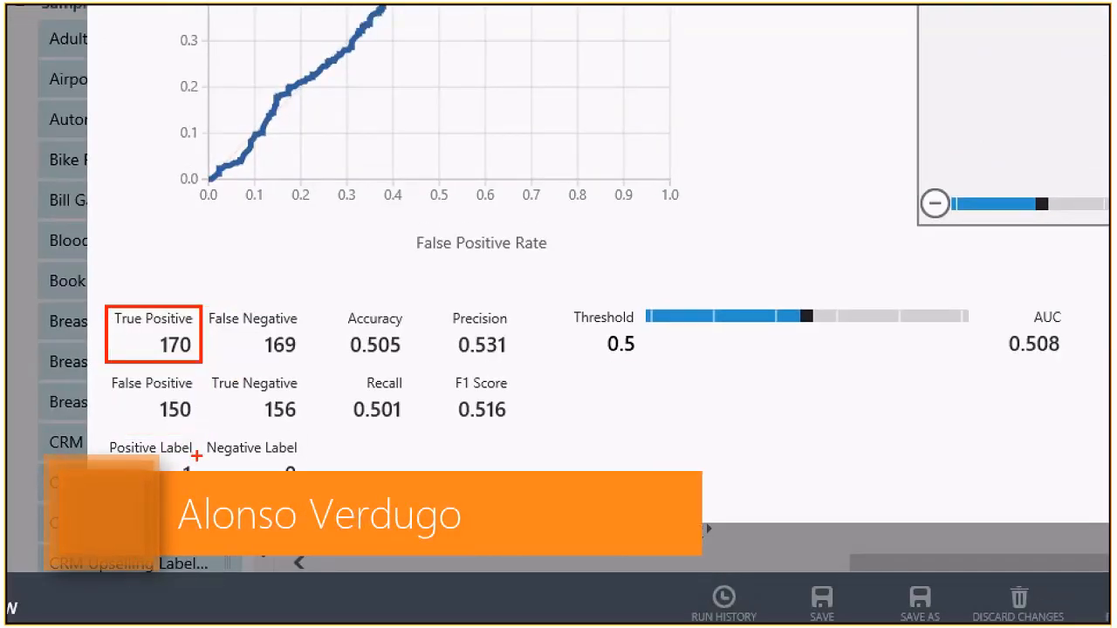
Step: Draw arrows from True Negative to True Positive and from False Positive to False Negative, and box the Threshold value
mouse_move(191, 353)
mouse_down()
mouse_move(246, 406)
mouse_move(249, 361)
mouse_up()
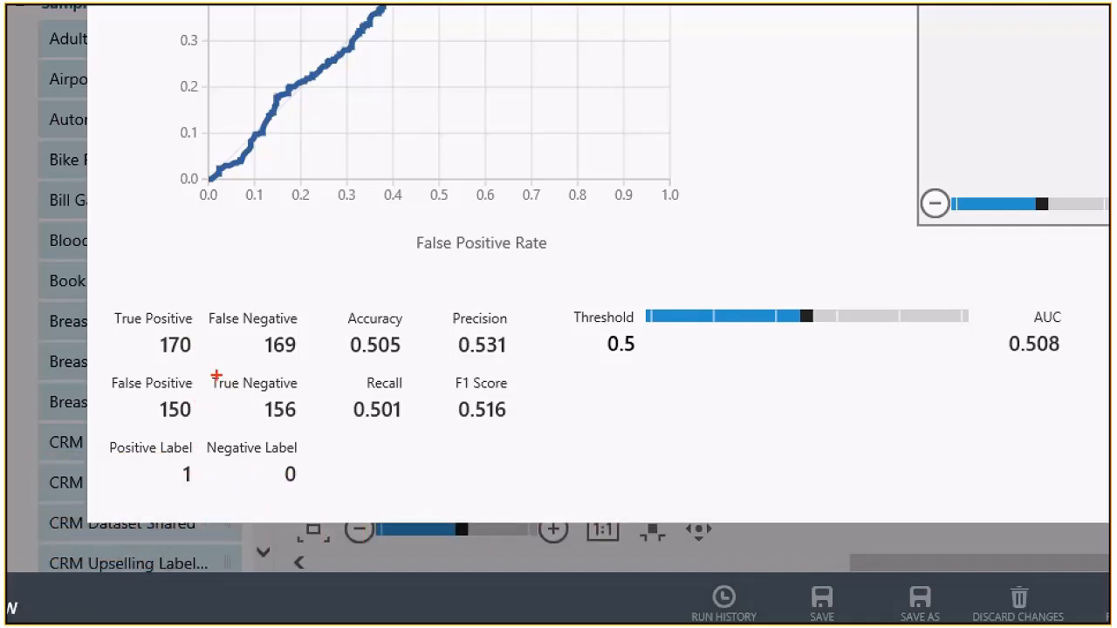
drag(192, 356, 252, 407)
drag(257, 359, 194, 406)
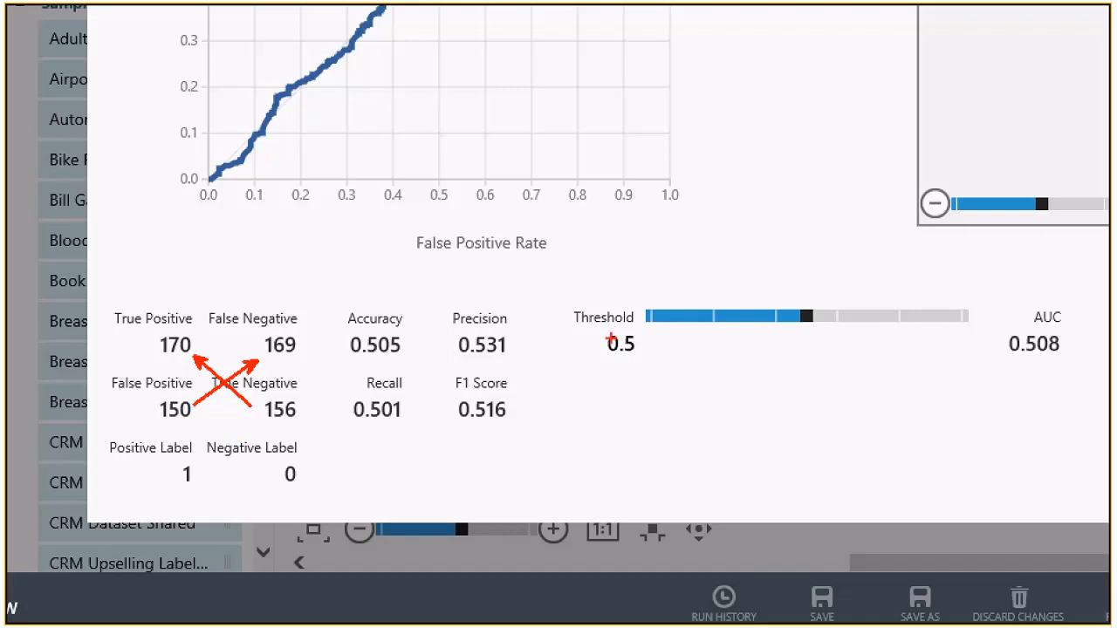
drag(598, 330, 647, 360)
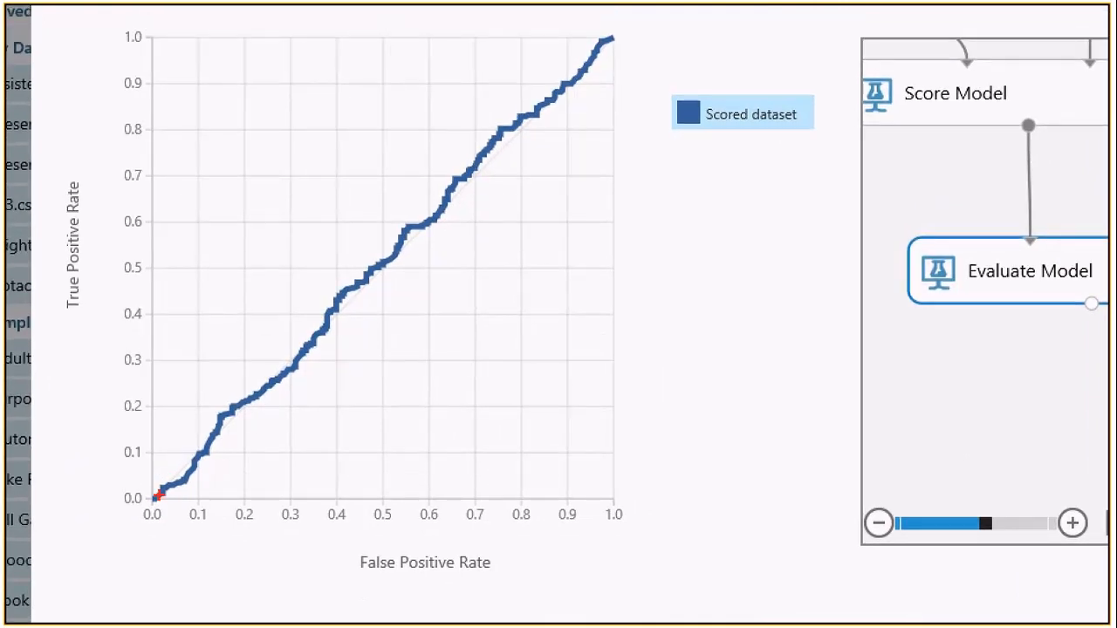
Step: Sketch two steeper example ROC curves in red above the scored dataset's curve and trace the True Positive Rate axis
mouse_move(160, 492)
mouse_down()
mouse_move(172, 140)
mouse_move(202, 46)
mouse_move(596, 41)
mouse_up()
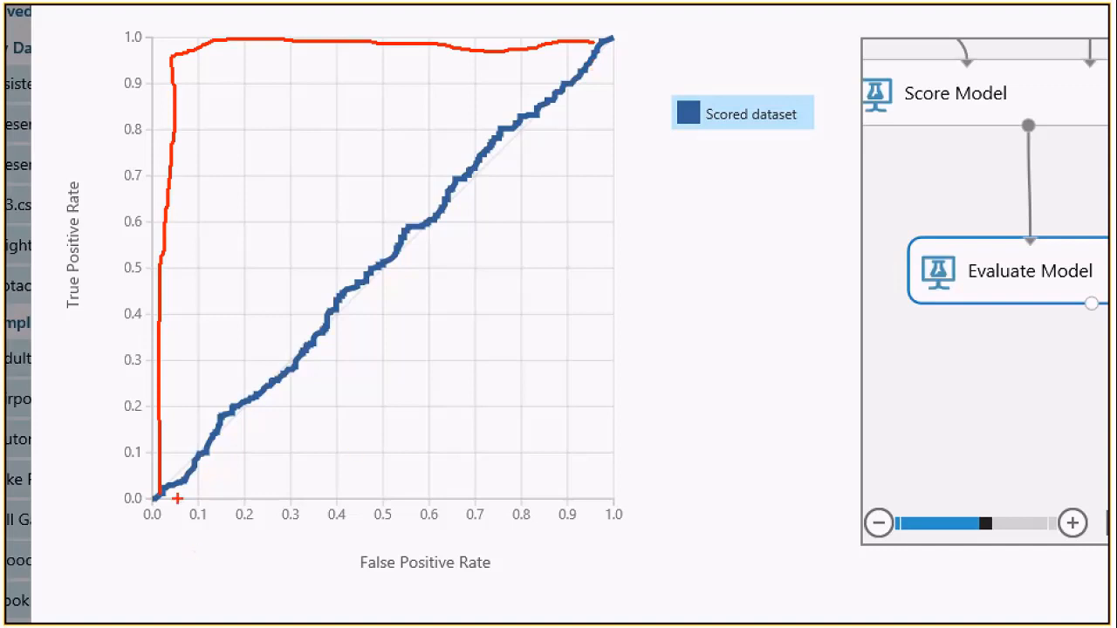
mouse_move(159, 488)
mouse_down()
mouse_move(167, 353)
mouse_move(208, 184)
mouse_move(350, 58)
mouse_move(576, 46)
mouse_up()
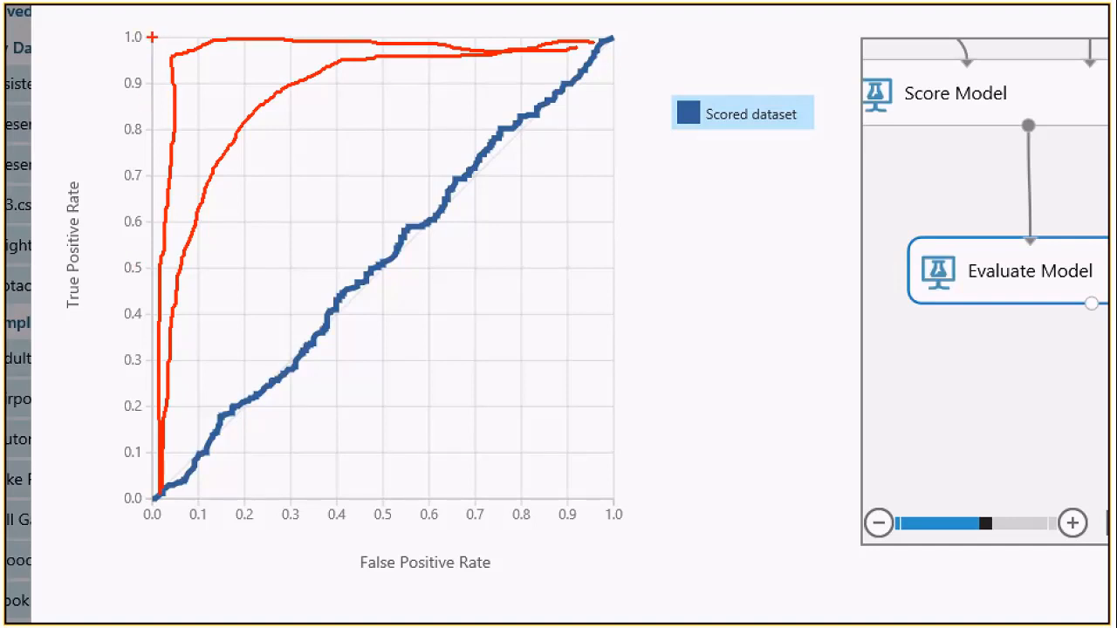
drag(151, 37, 149, 506)
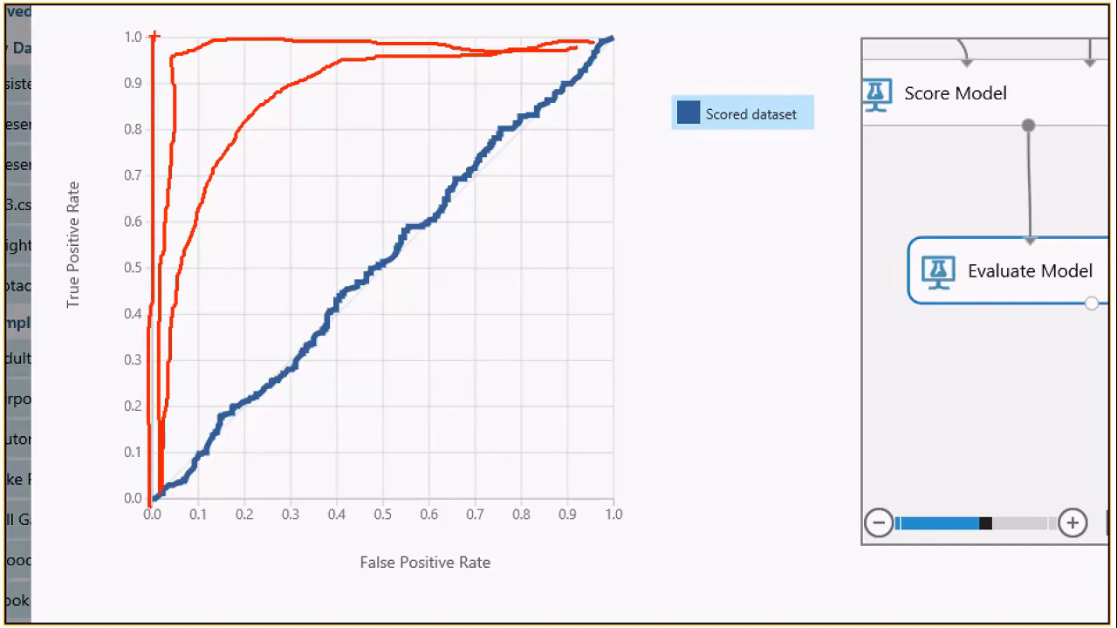
Step: Draw a red line along the ROC chart's 1.0 True Positive Rate level, then close the evaluation results
drag(153, 37, 602, 38)
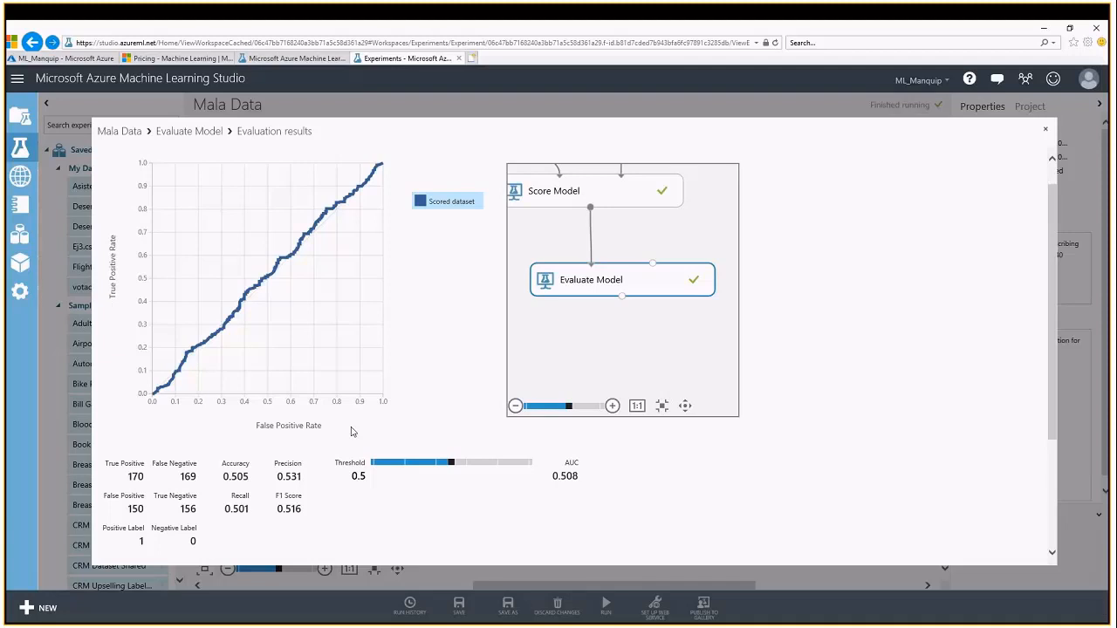
click(1044, 132)
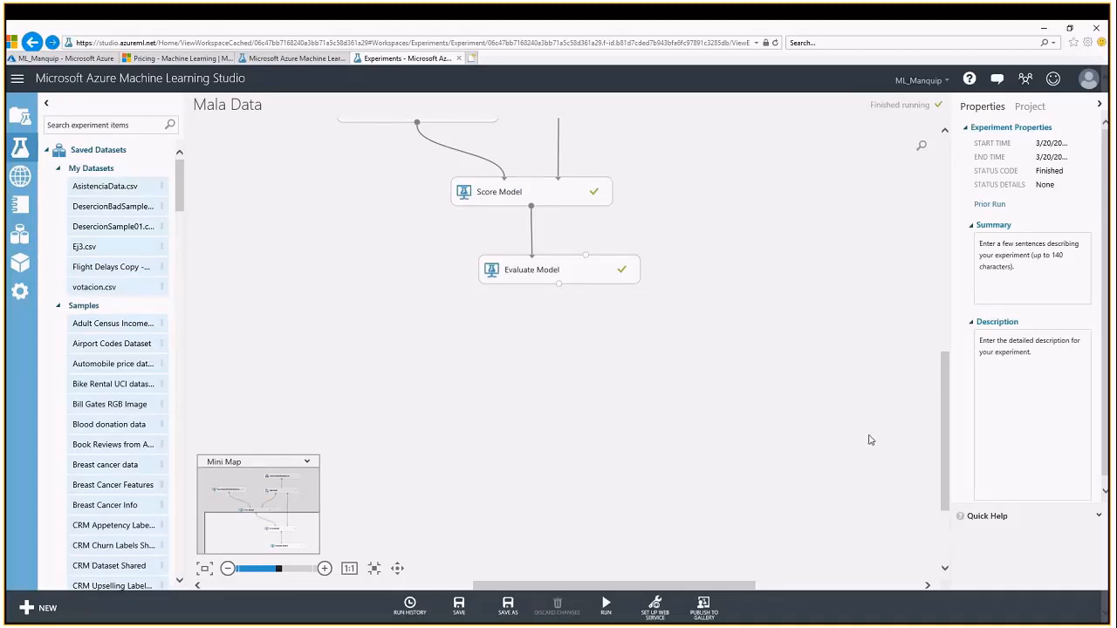
Step: Replace the DesercionBadSample.csv module with DesercionSample01.csv and connect its output to Split Data
drag(943, 427, 955, 352)
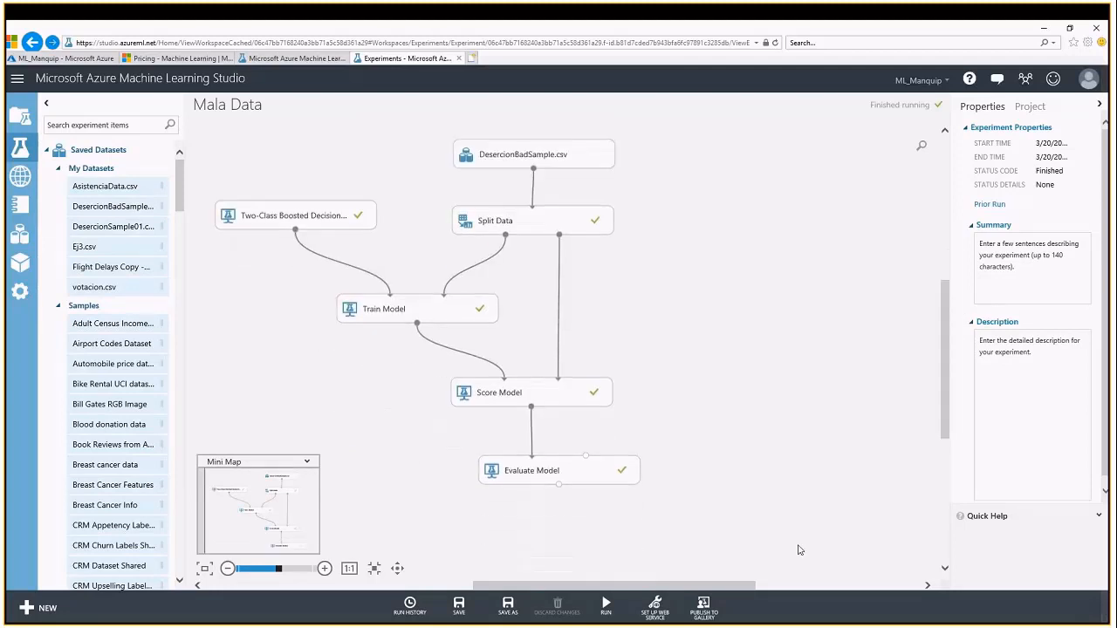
drag(748, 585, 713, 586)
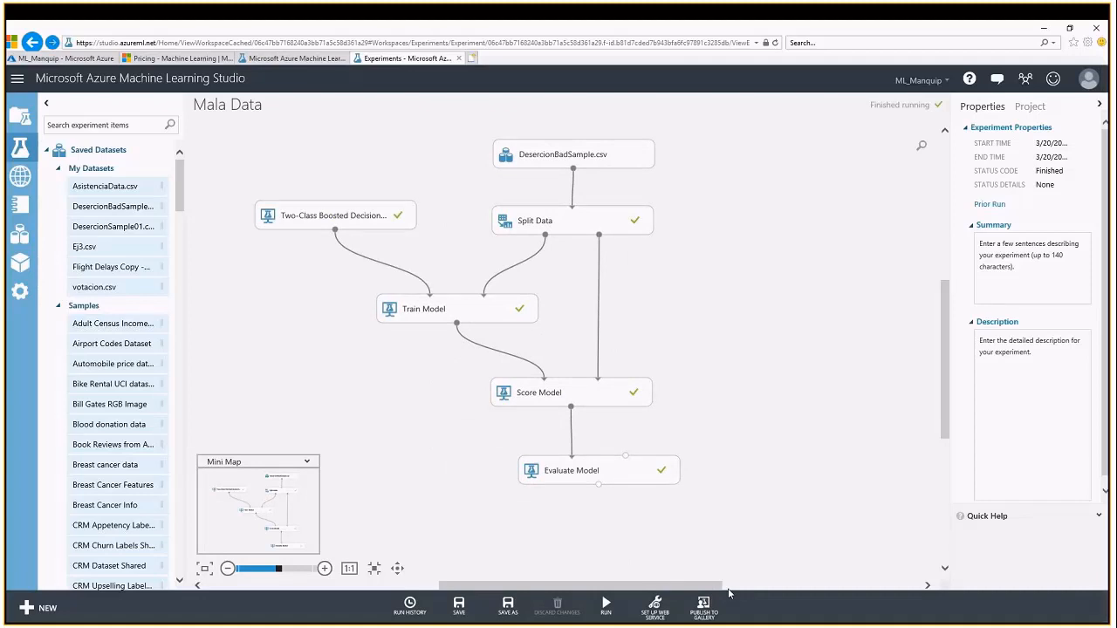
click(614, 157)
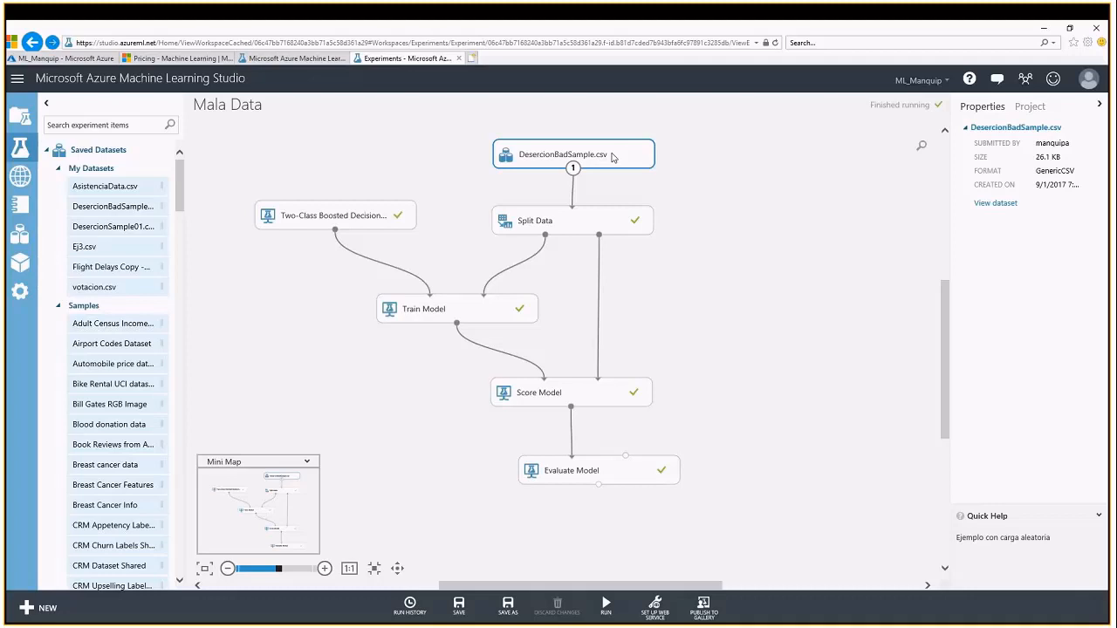
key(Delete)
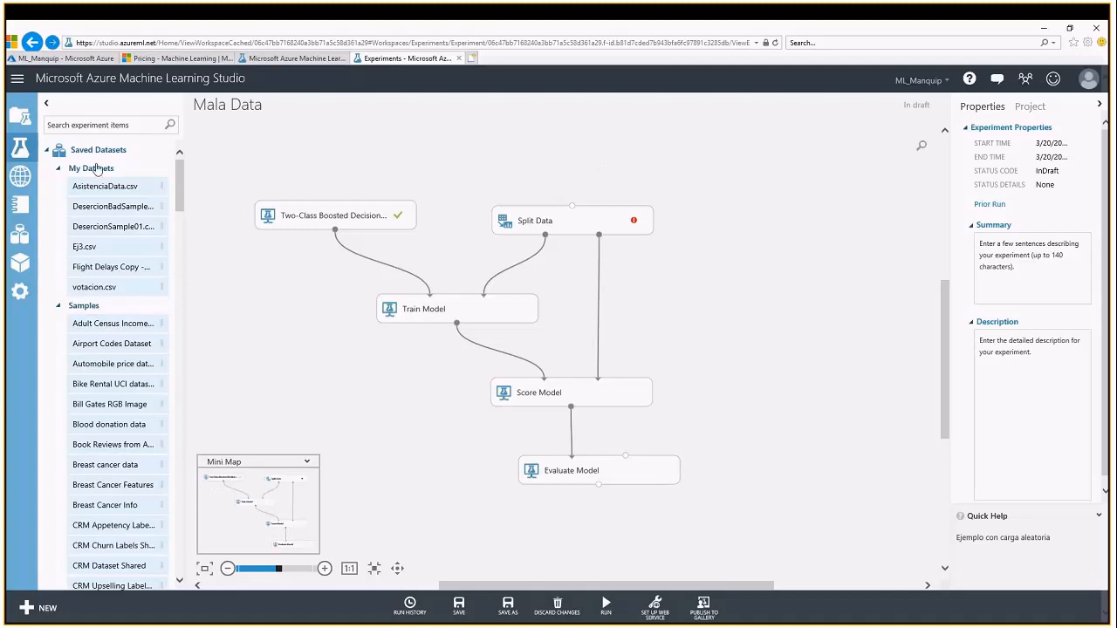
click(58, 306)
mouse_move(100, 234)
mouse_down()
mouse_move(428, 212)
mouse_move(550, 153)
mouse_move(568, 206)
mouse_move(573, 149)
mouse_move(569, 201)
mouse_up()
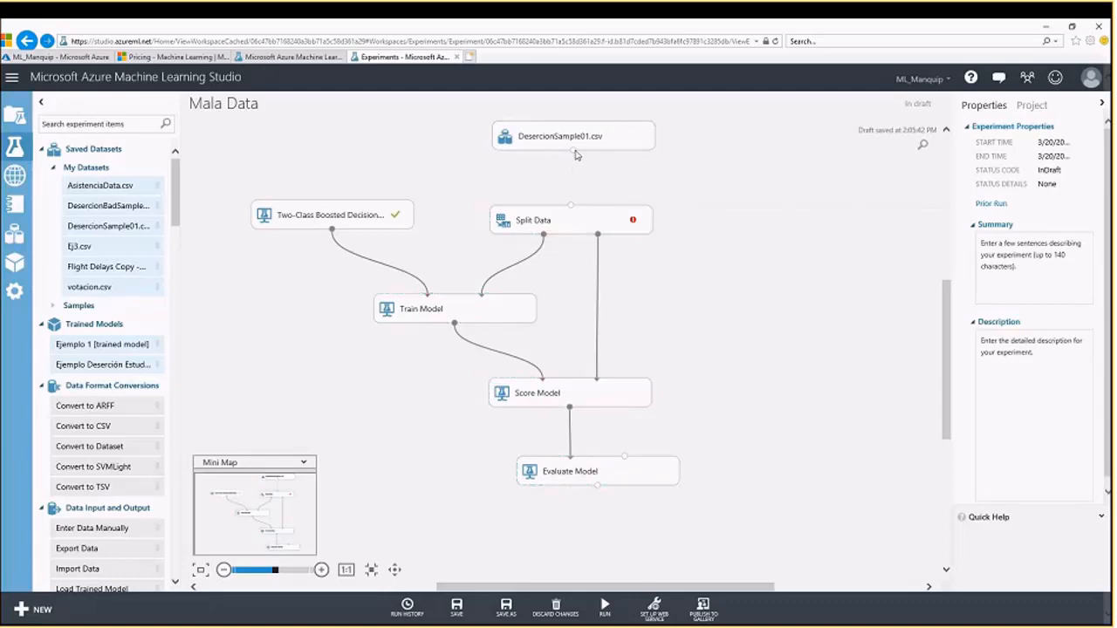
drag(573, 151, 571, 216)
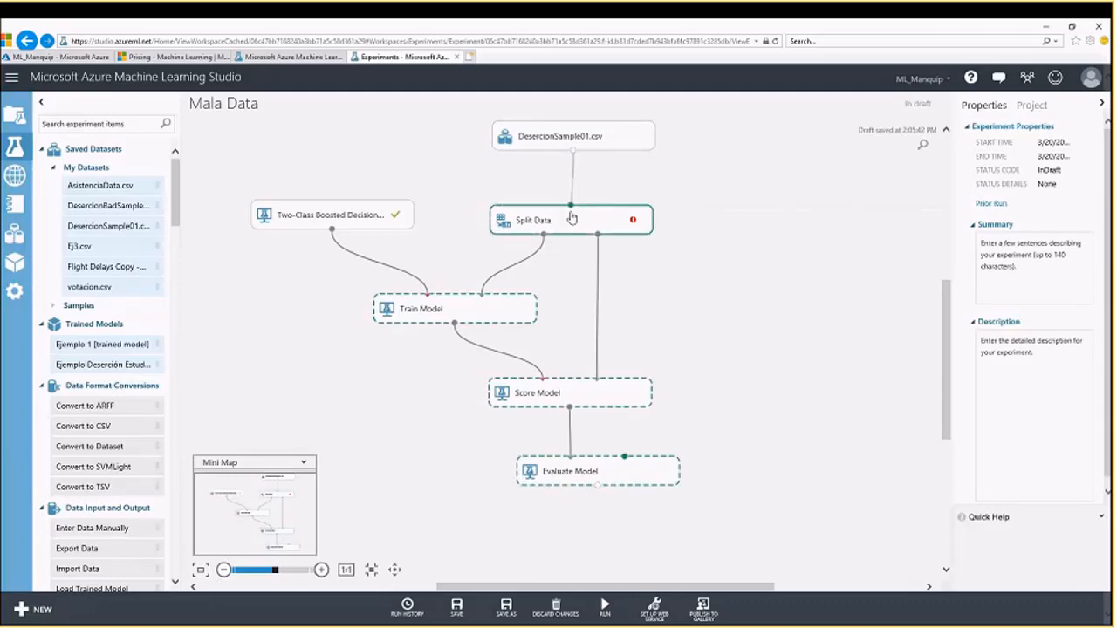
Step: Visualize the DesercionSample01.csv dataset and examine the Desercion column's statistics and histogram
right_click(573, 151)
click(618, 182)
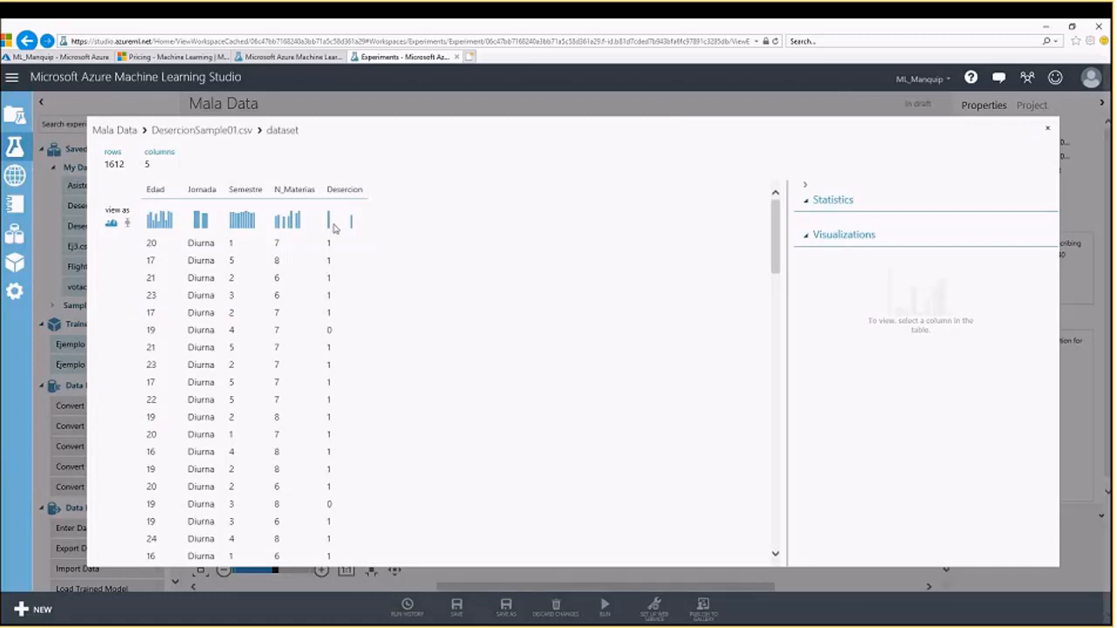
click(336, 260)
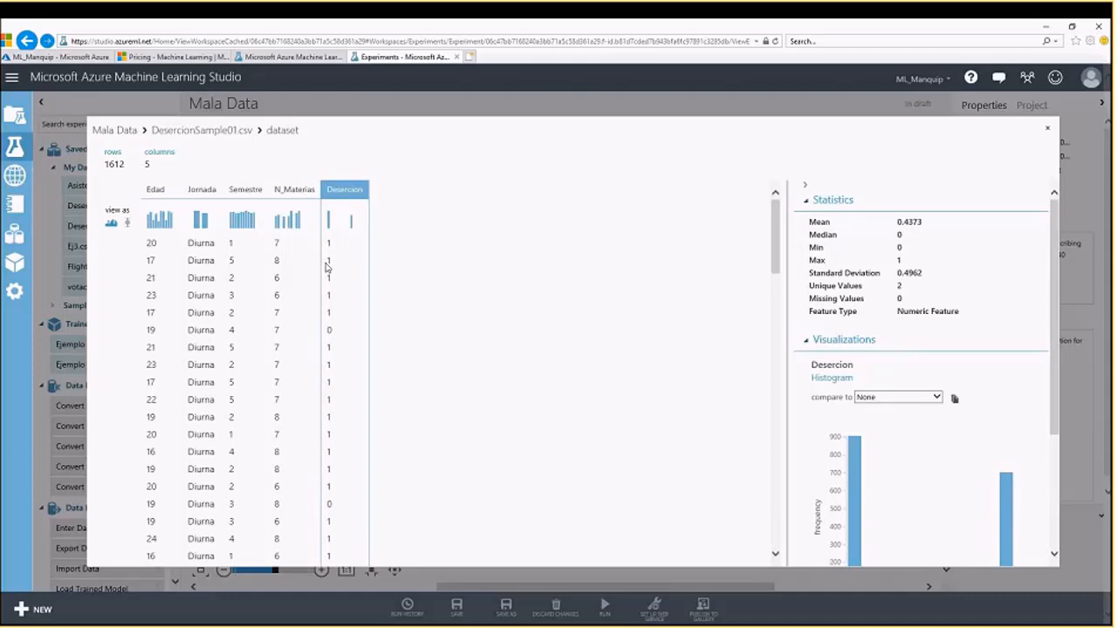
click(1050, 133)
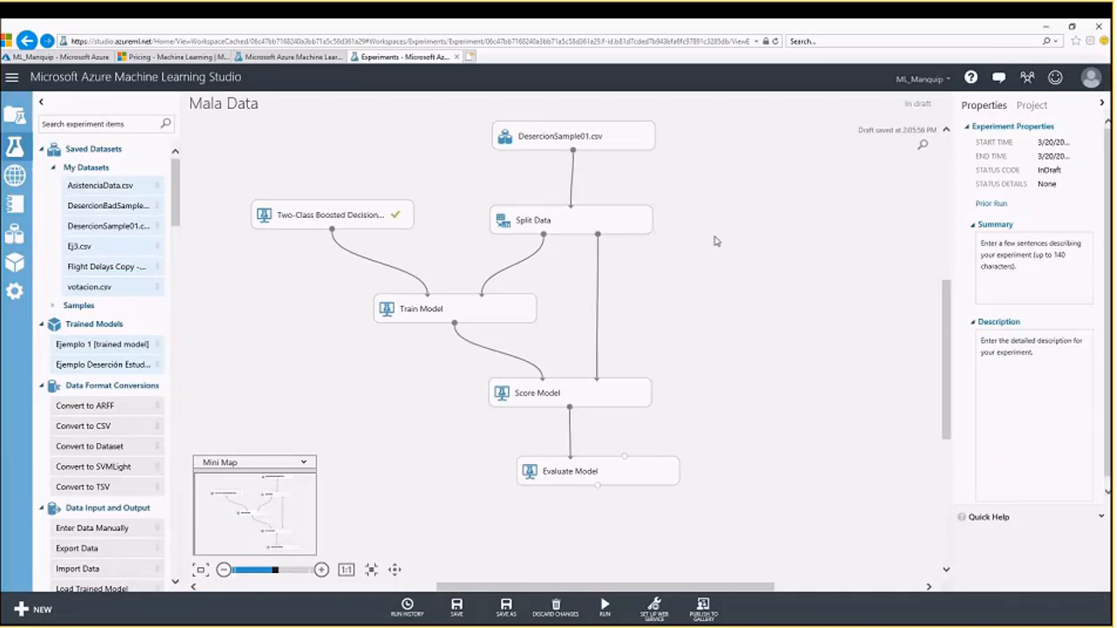
Step: Run the whole experiment and visualize Score Model's scored dataset
click(604, 604)
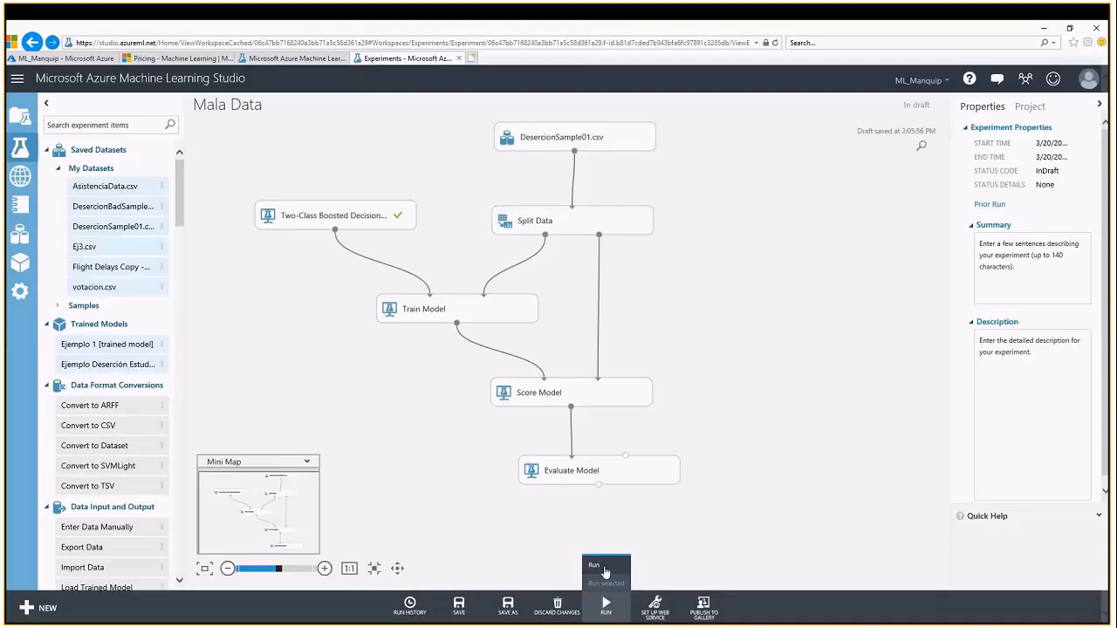
click(604, 567)
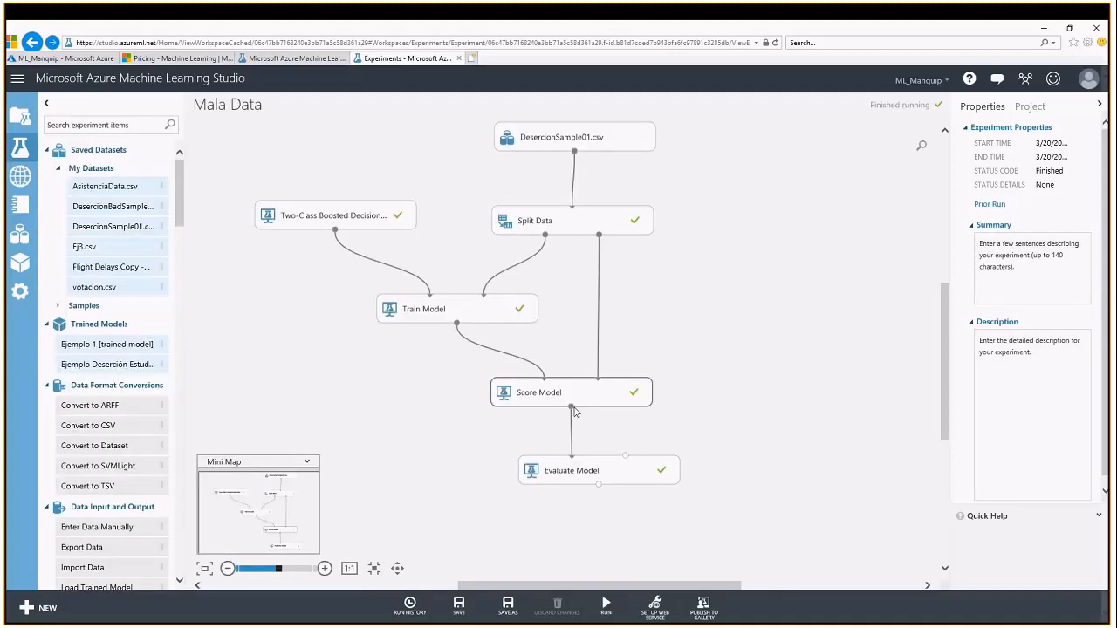
right_click(571, 408)
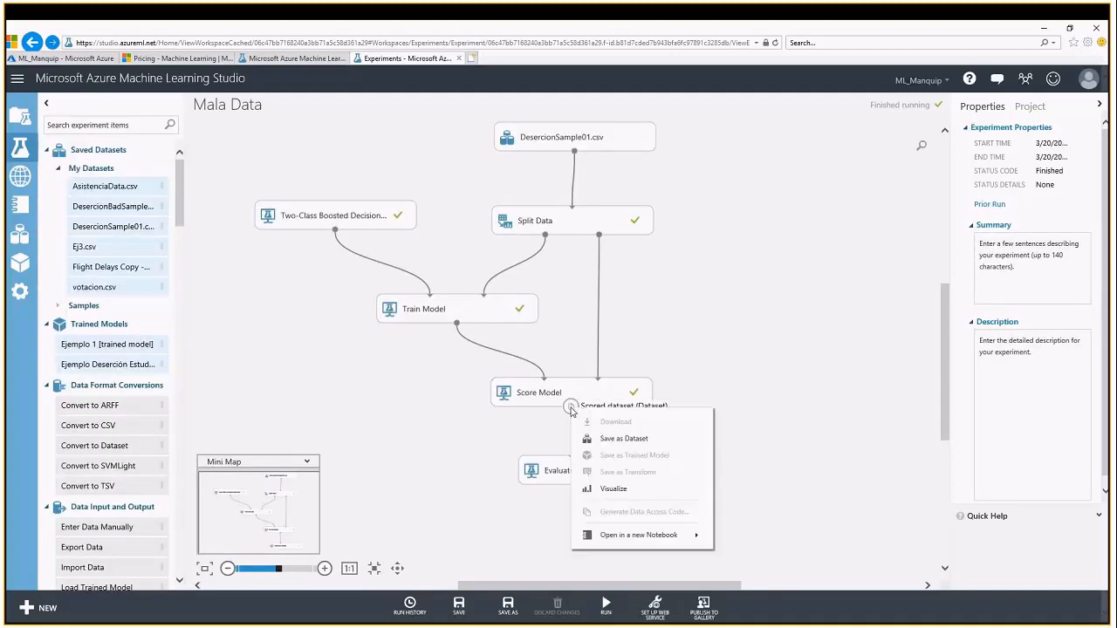
click(589, 491)
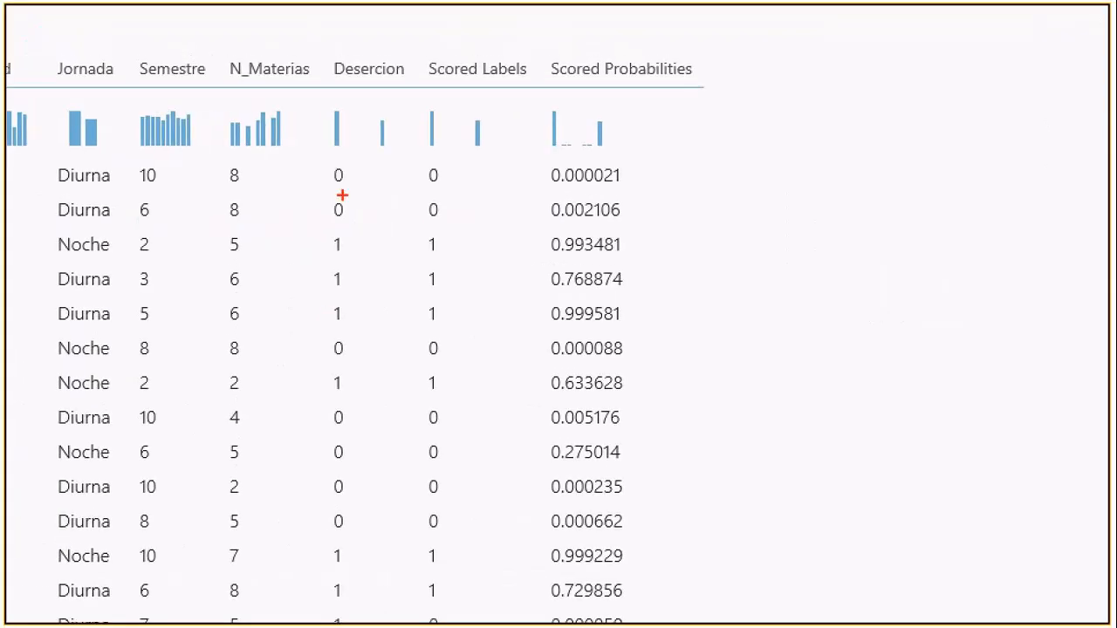
Step: Box in red the scored row where Desercion is 1 but the Scored Label is 0
mouse_move(328, 161)
mouse_down()
mouse_move(353, 194)
mouse_move(364, 178)
mouse_move(431, 177)
mouse_move(358, 176)
mouse_up()
key(ctrl+z)
key(ctrl+z)
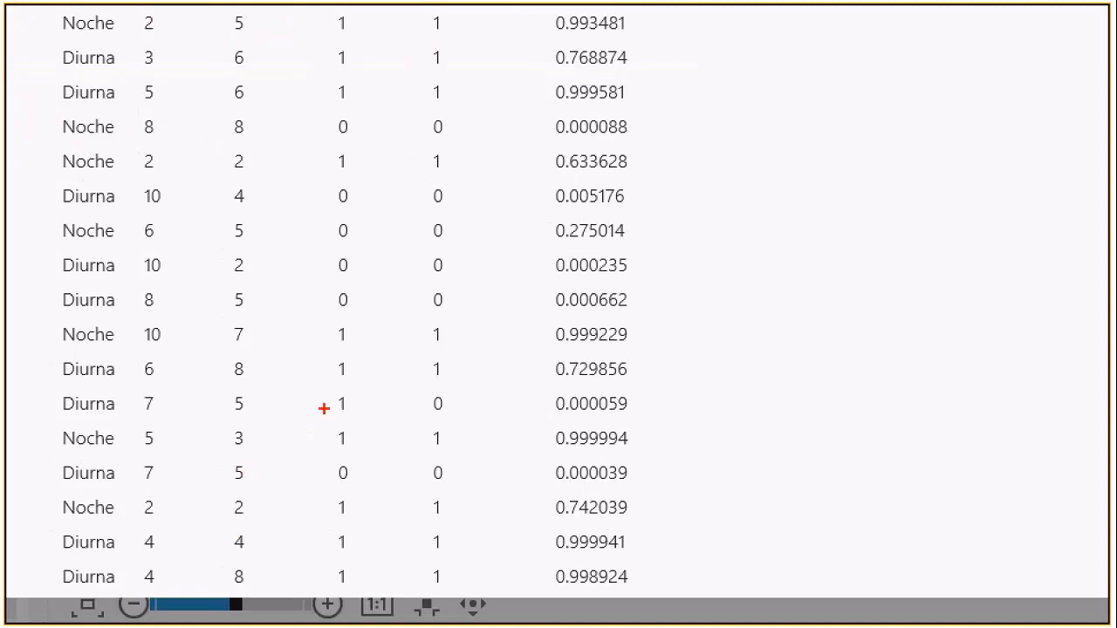
drag(323, 391, 461, 417)
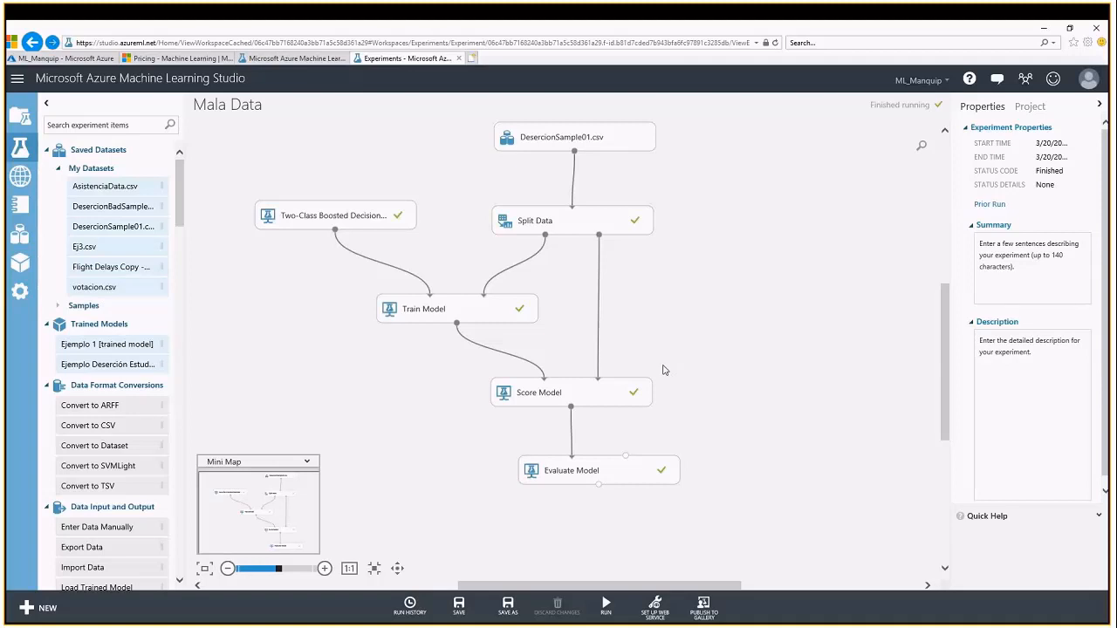
Step: Visualize Evaluate Model's evaluation results and box in red the True Positive and True Negative counts and the group from Accuracy to F1 Score
click(599, 485)
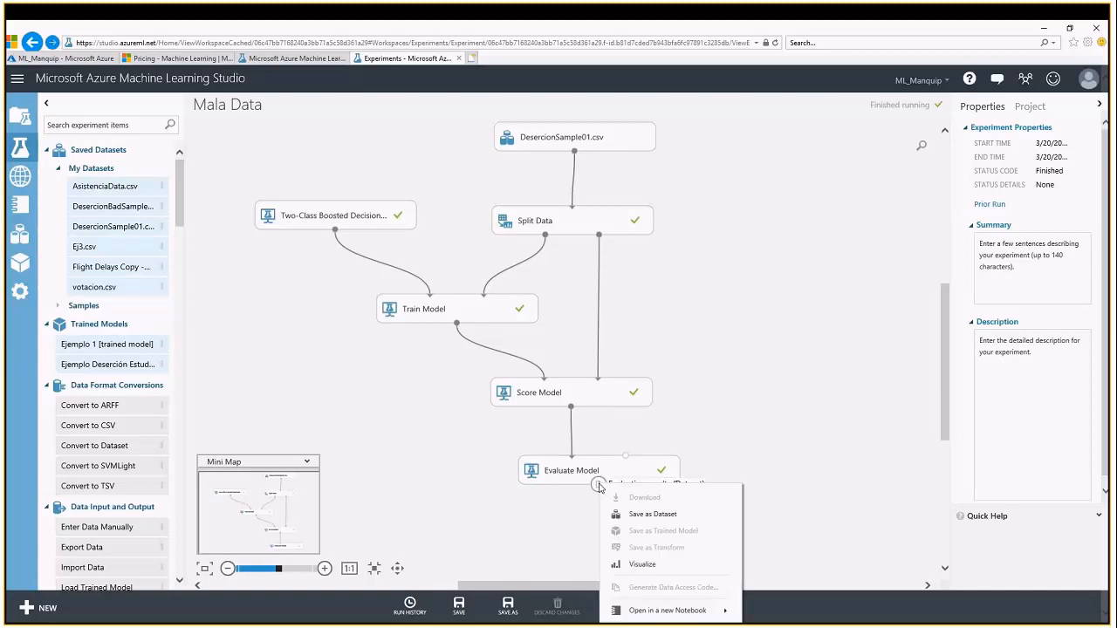
click(639, 565)
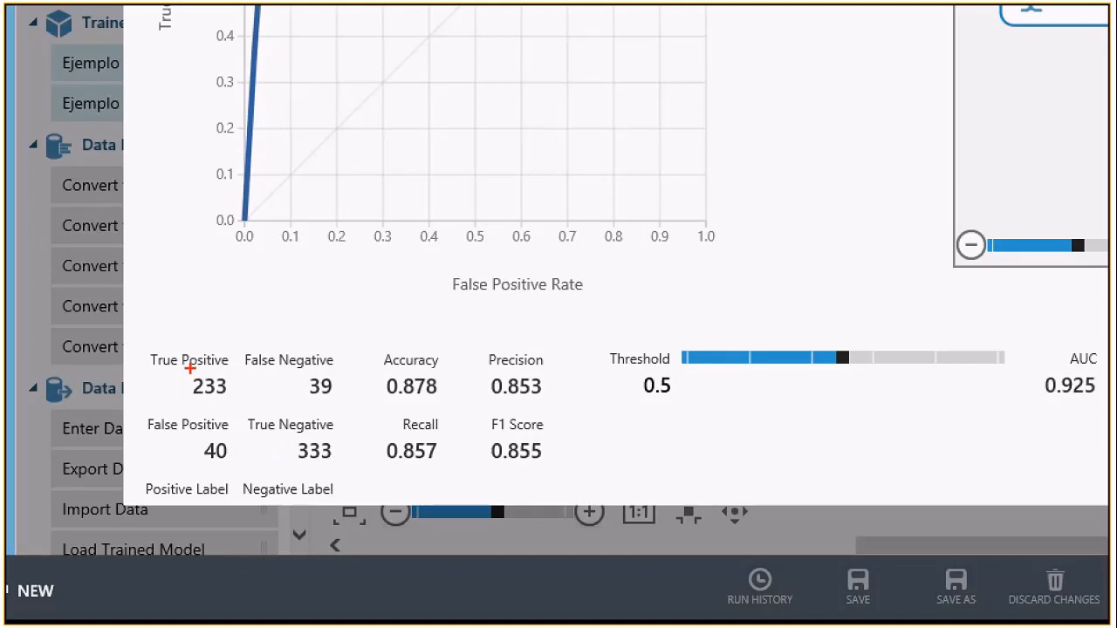
mouse_move(193, 369)
mouse_down()
mouse_move(193, 393)
mouse_move(234, 401)
mouse_up()
drag(290, 433, 338, 465)
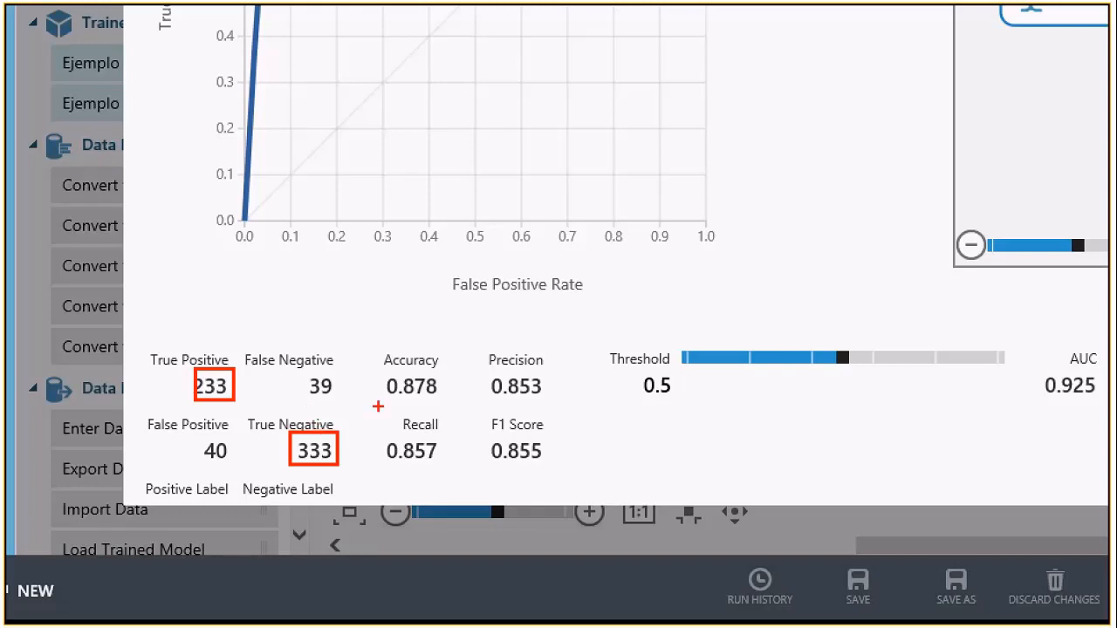
drag(382, 361, 569, 474)
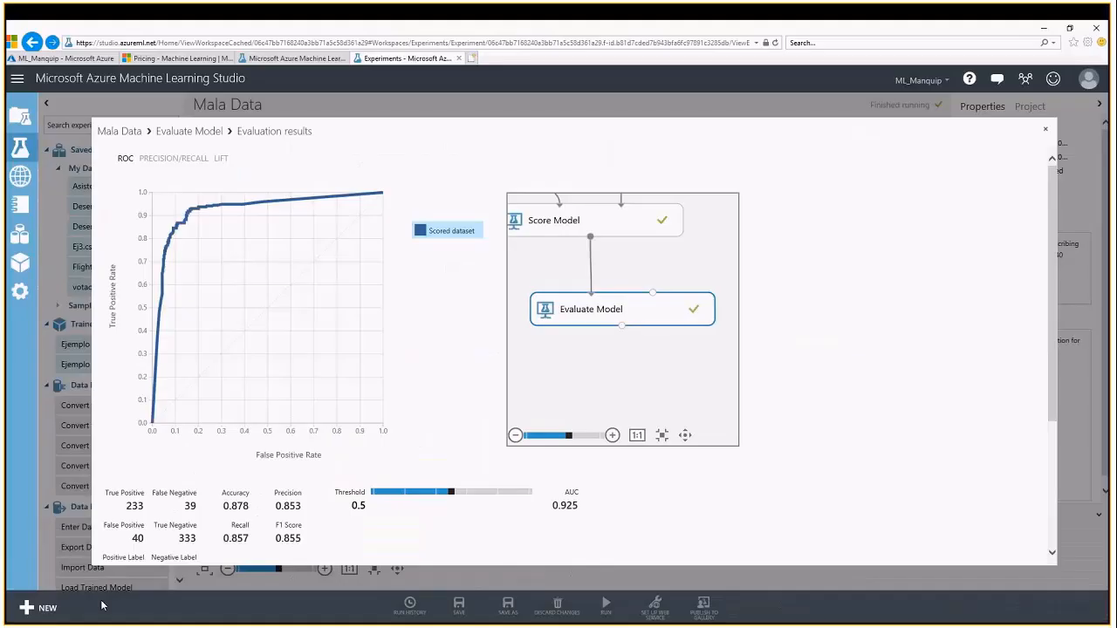
click(1046, 128)
Step: Search the experiment items for "Machine", browse the classification algorithms, and save the experiment
click(106, 124)
text(Machin)
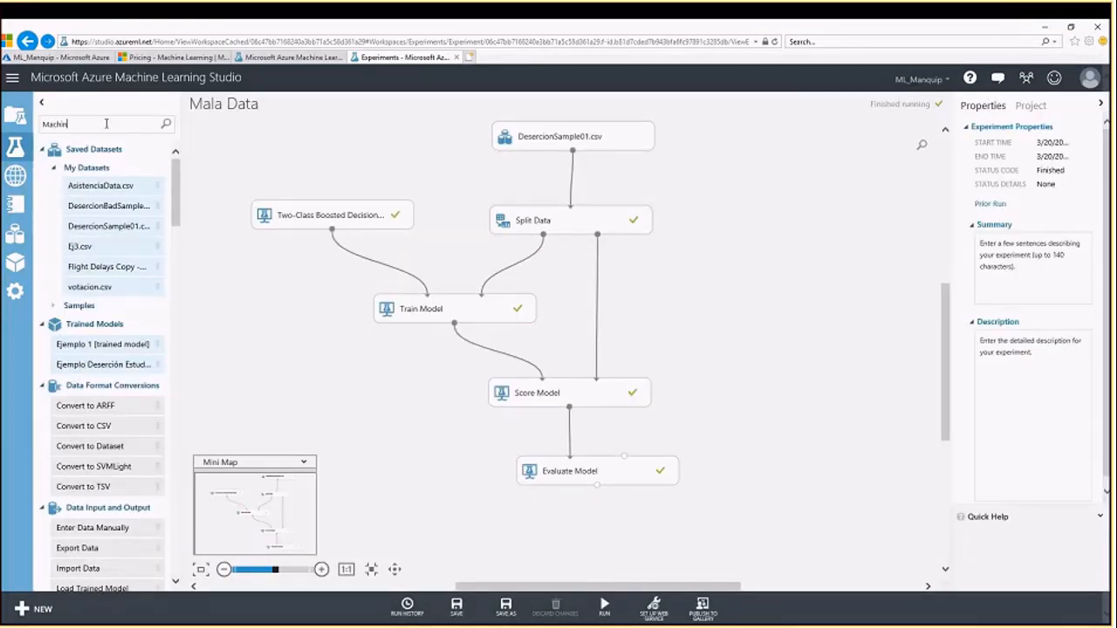
text(e)
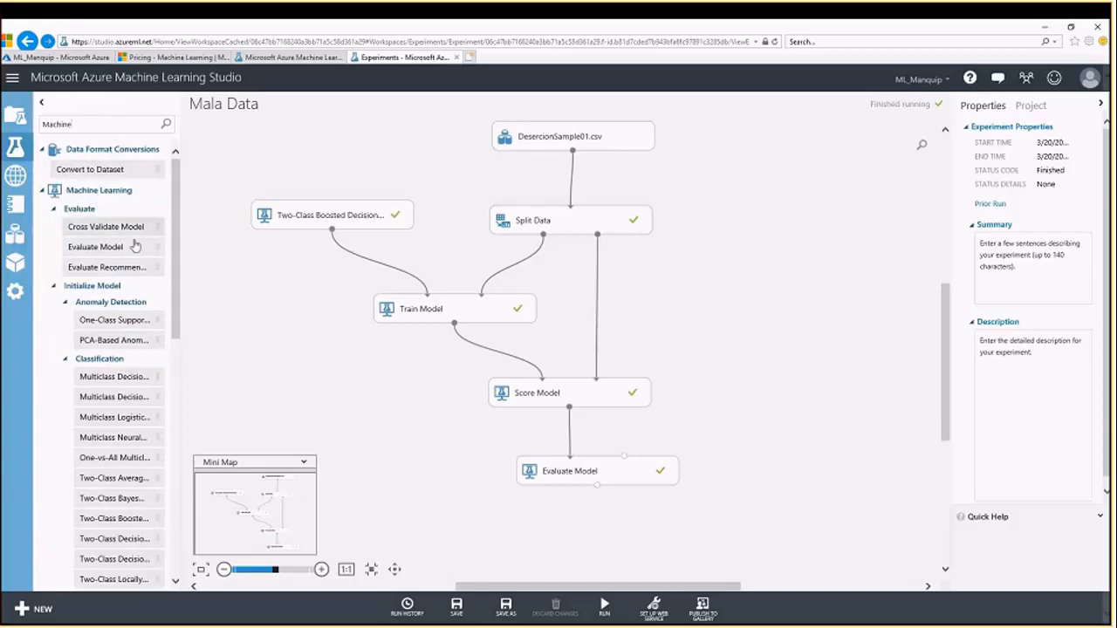
scroll(135, 247, down, 3)
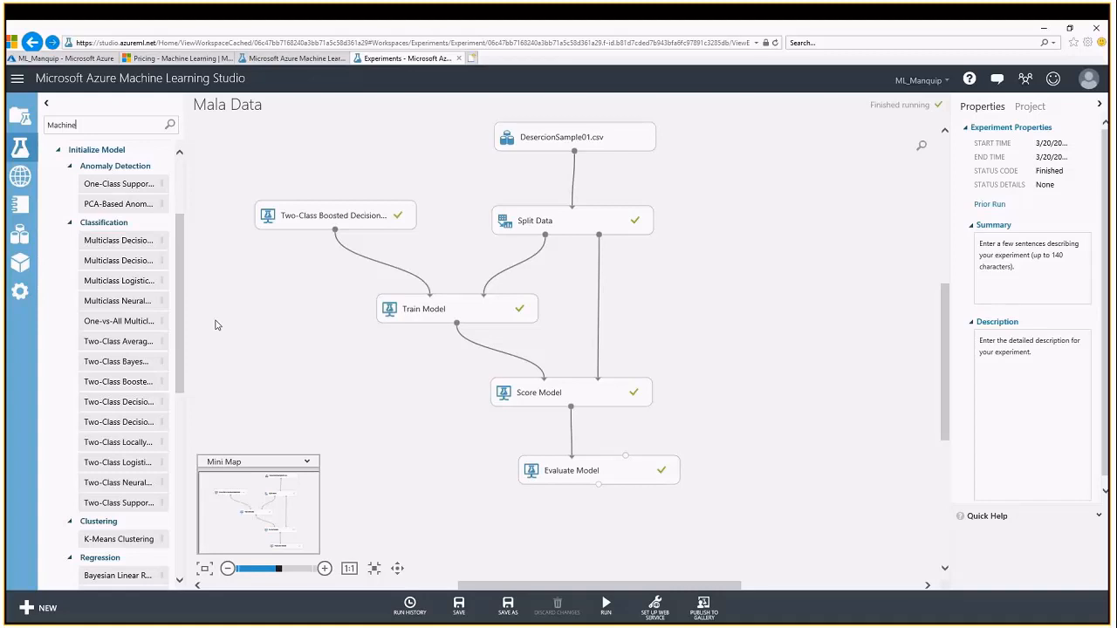
click(458, 604)
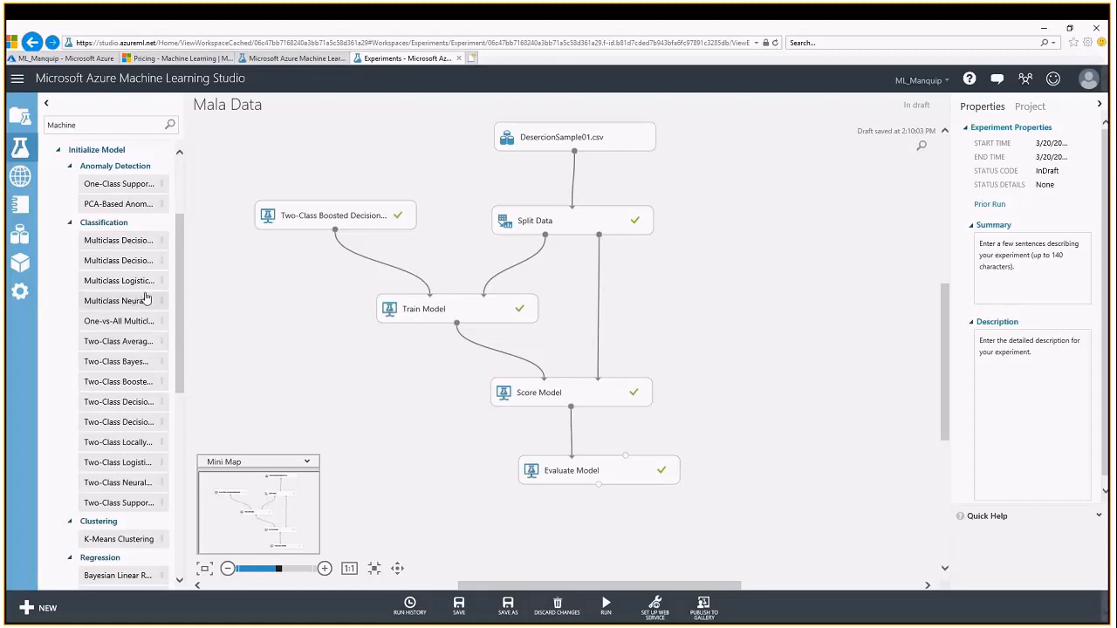
Step: Replace the Two-Class Boosted Decision Tree with a Two-Class Neural Network module and connect it to Train Model's untrained model input
click(135, 484)
drag(154, 477, 297, 253)
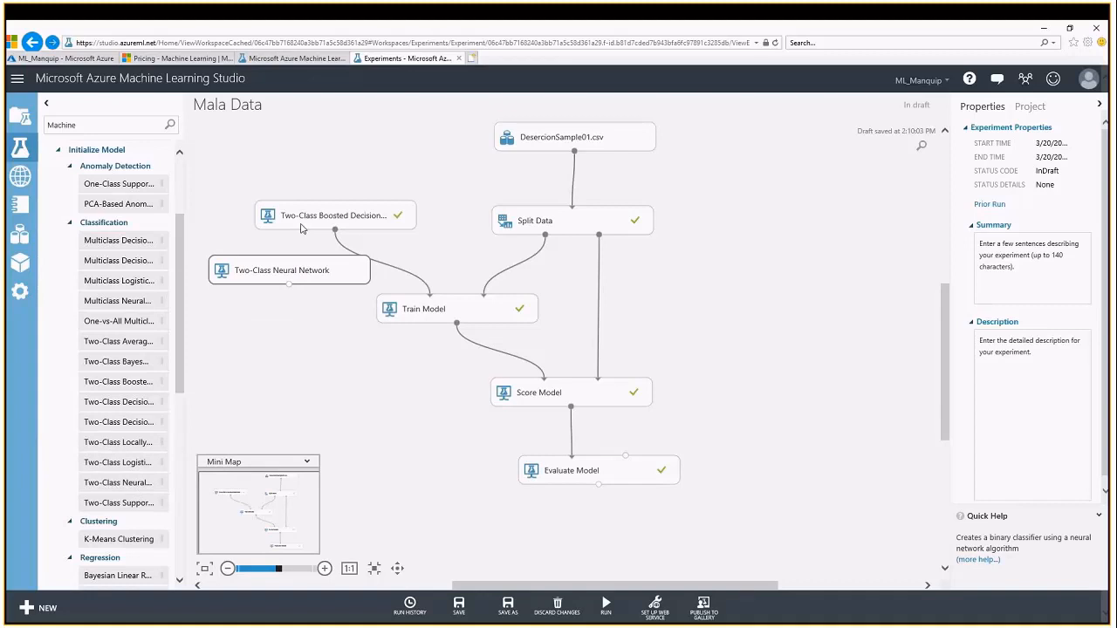
click(302, 226)
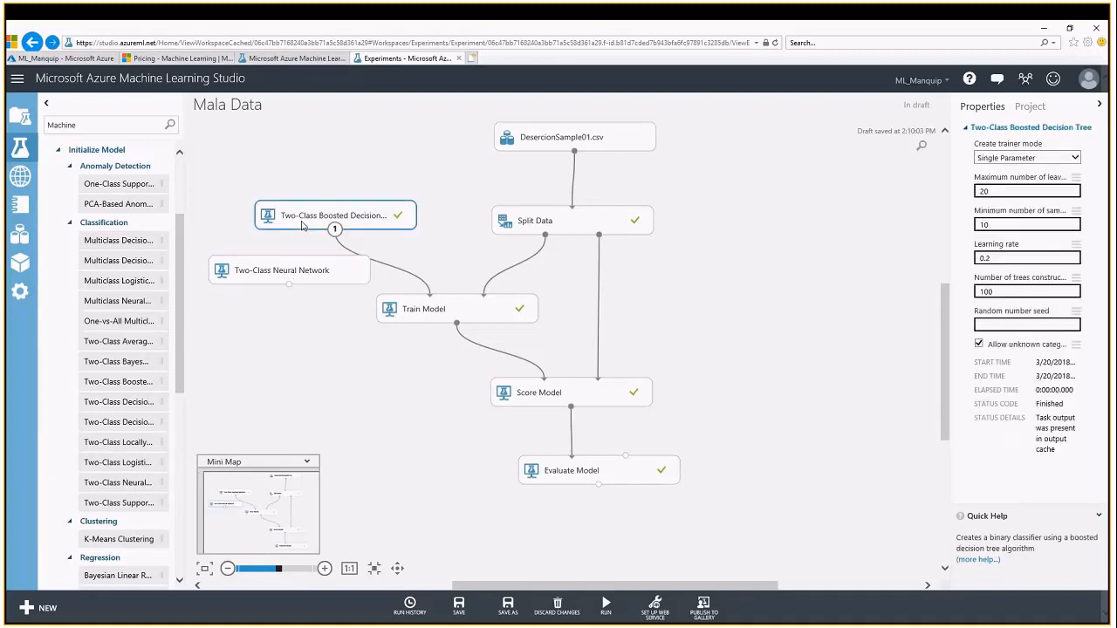
key(Delete)
drag(289, 272, 430, 294)
drag(385, 212, 368, 235)
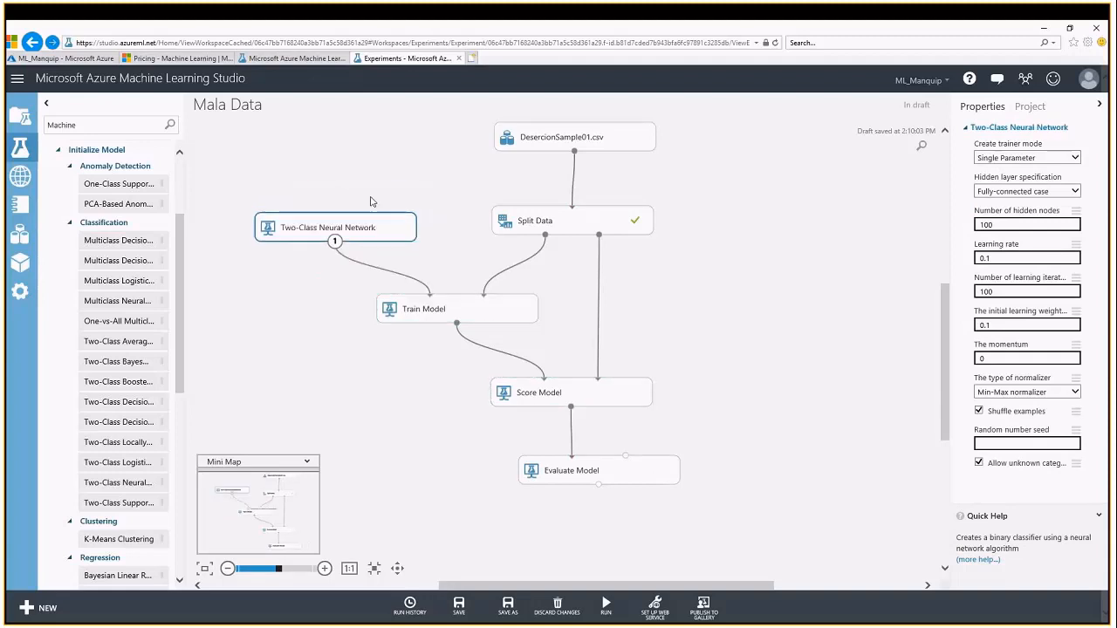
Step: Run the experiment with the neural network and visualize Evaluate Model's evaluation results down to the metrics
mouse_move(593, 622)
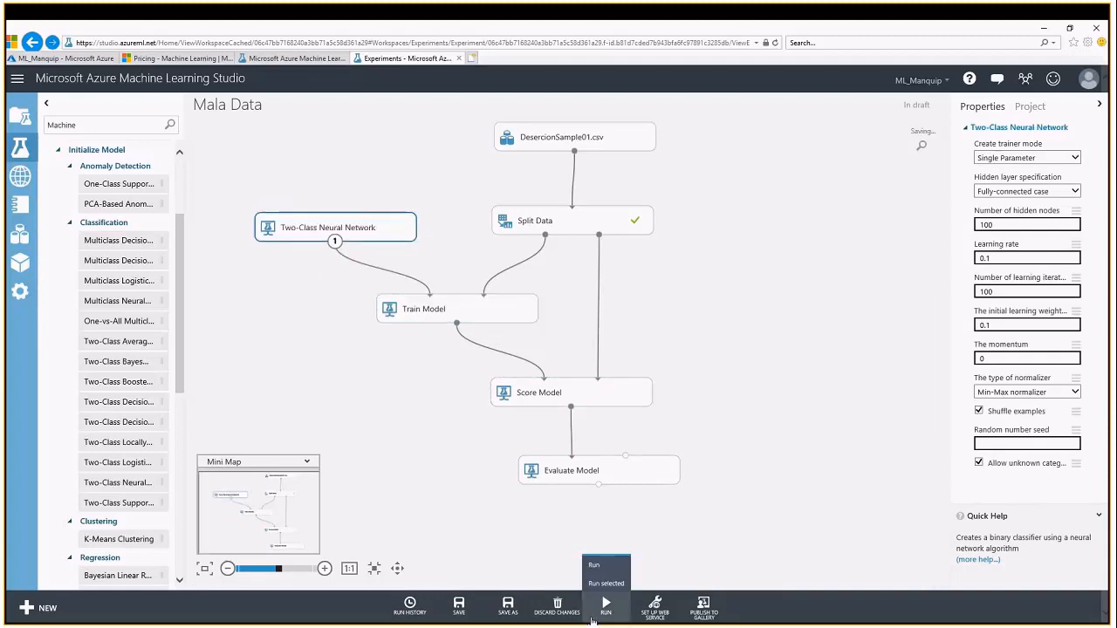
click(595, 565)
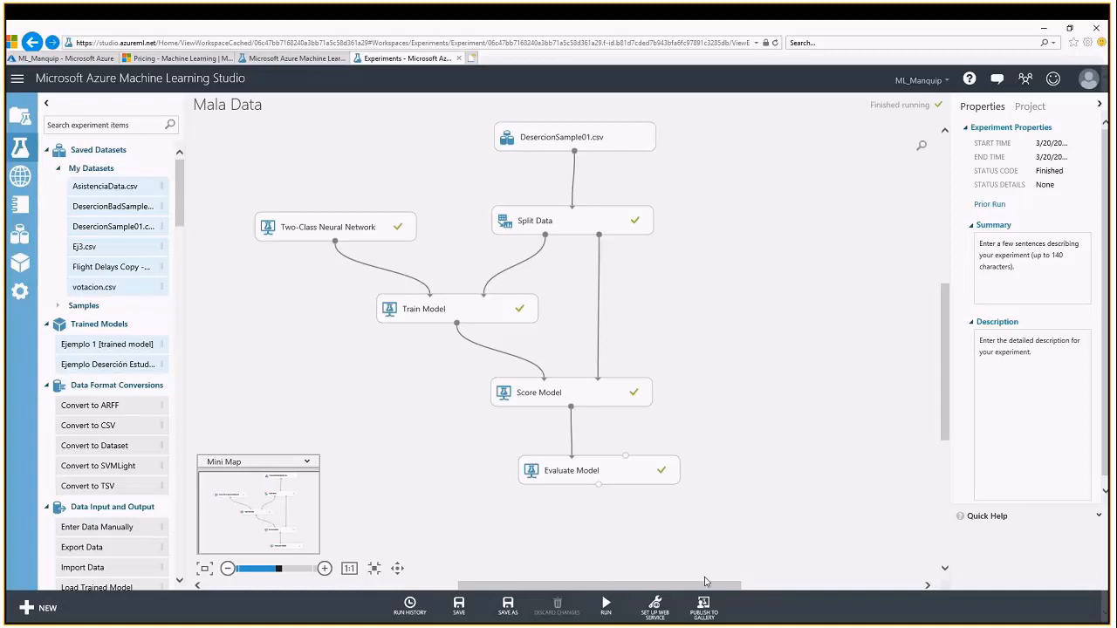
right_click(599, 486)
click(626, 561)
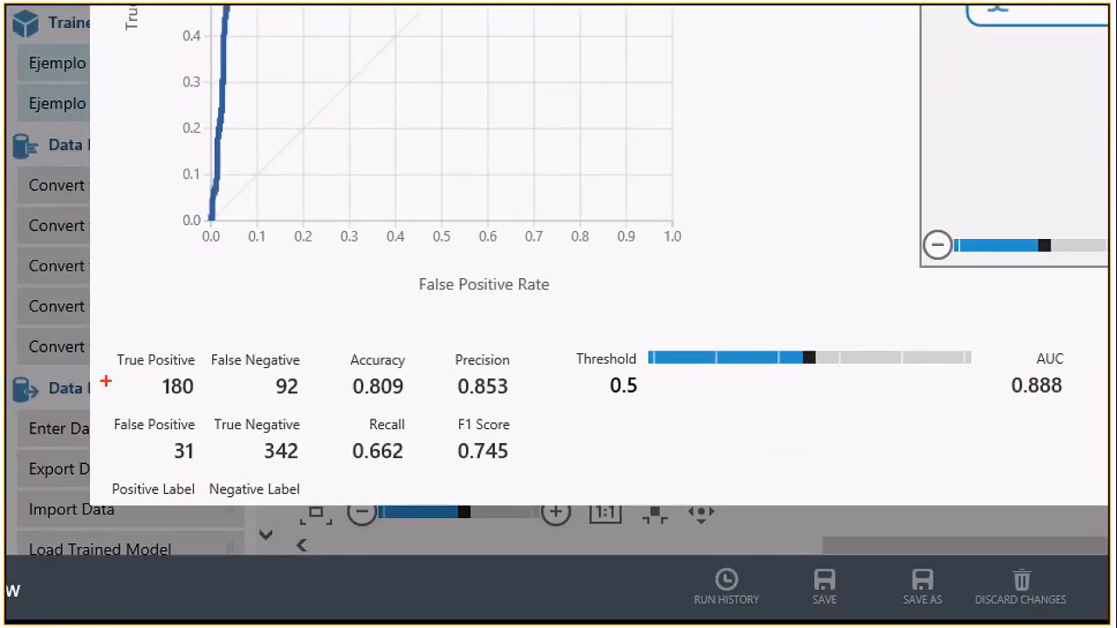
Step: Box the four True/False Positive/Negative counts, the Accuracy and the Recall in red, and close the evaluation results
mouse_move(103, 341)
mouse_down()
mouse_move(200, 469)
mouse_move(321, 480)
mouse_up()
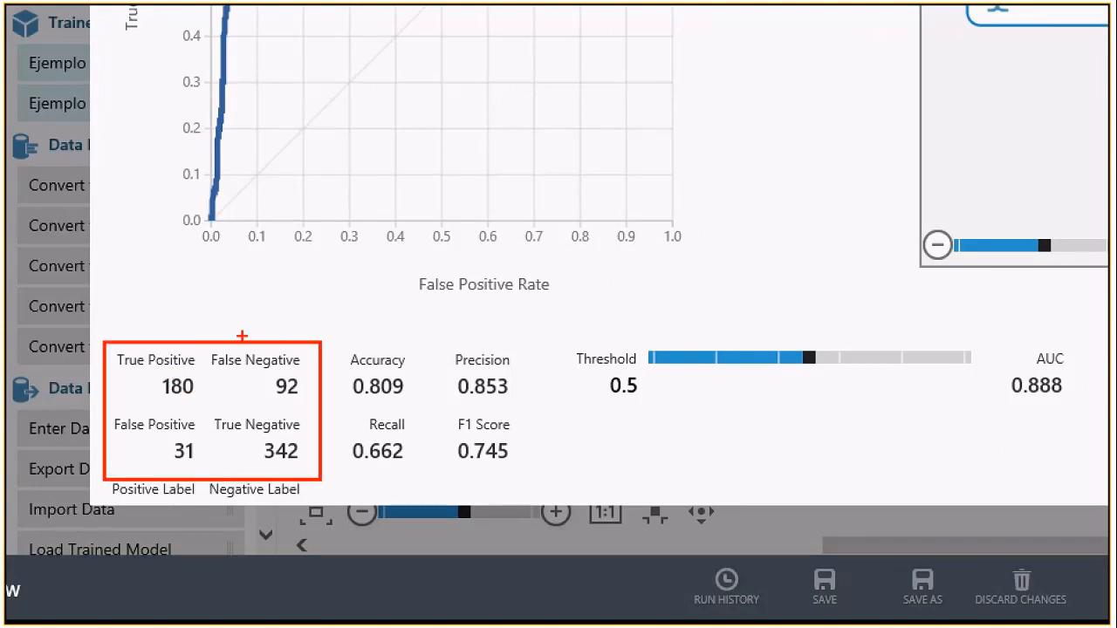
drag(346, 369, 416, 411)
drag(333, 423, 422, 473)
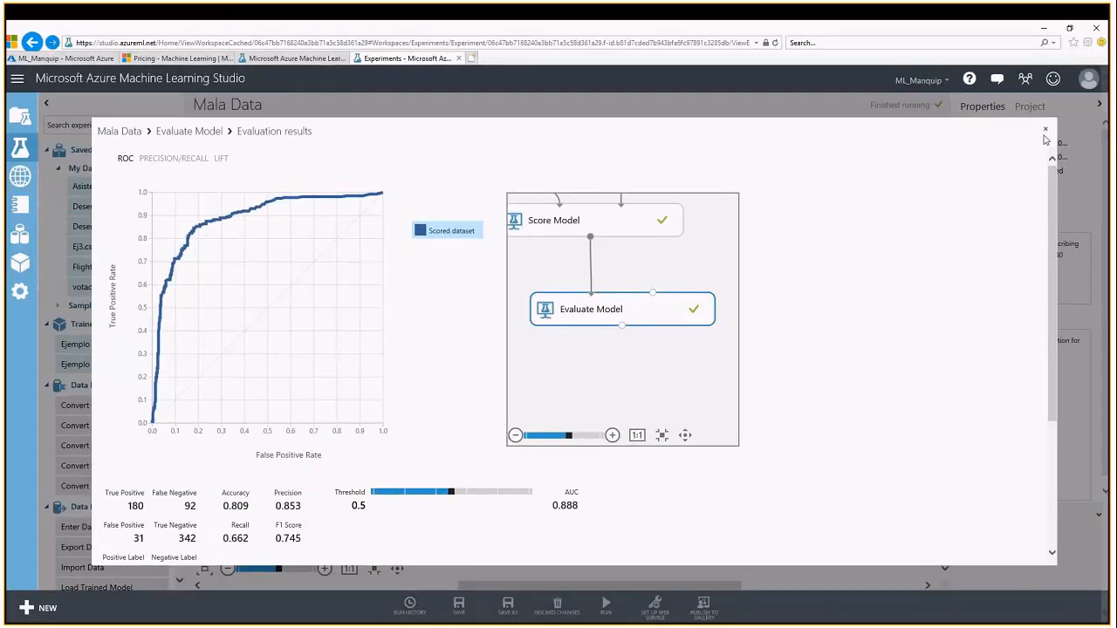
click(1045, 131)
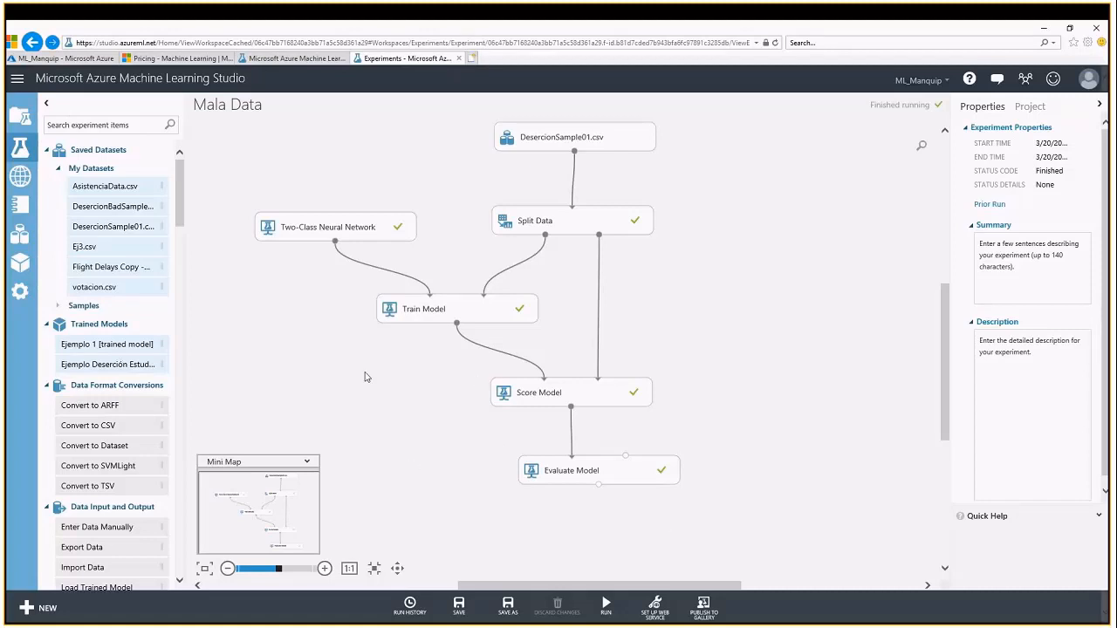
Step: Rename the Mala Data experiment as "Buena Data" and save it
mouse_move(179, 208)
mouse_down()
mouse_move(181, 221)
mouse_move(180, 199)
mouse_up()
drag(225, 105, 193, 106)
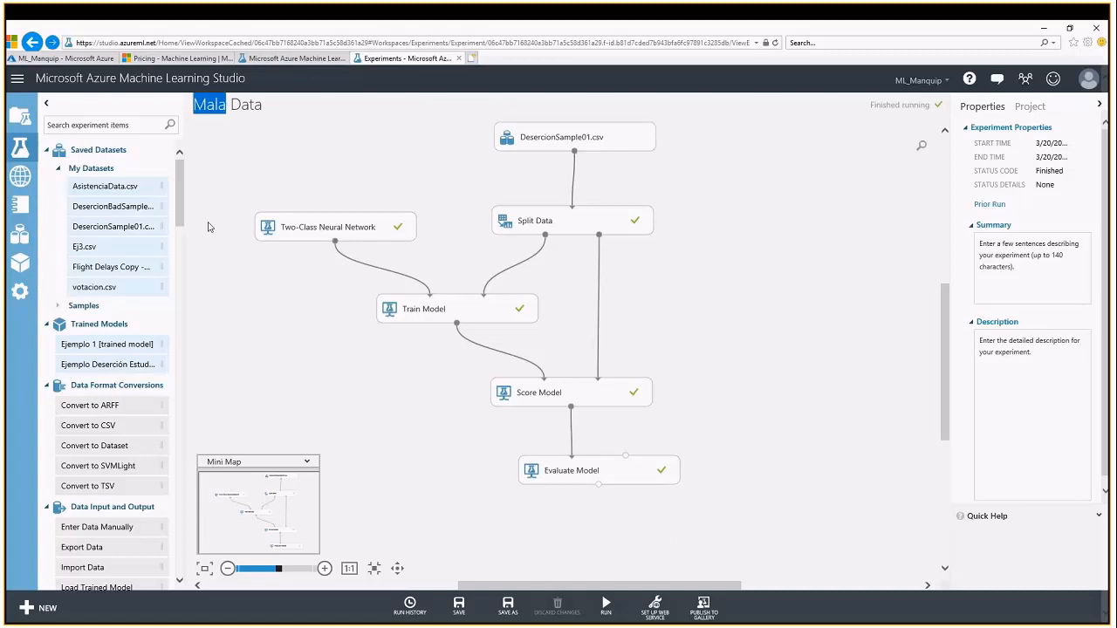
text(BUena)
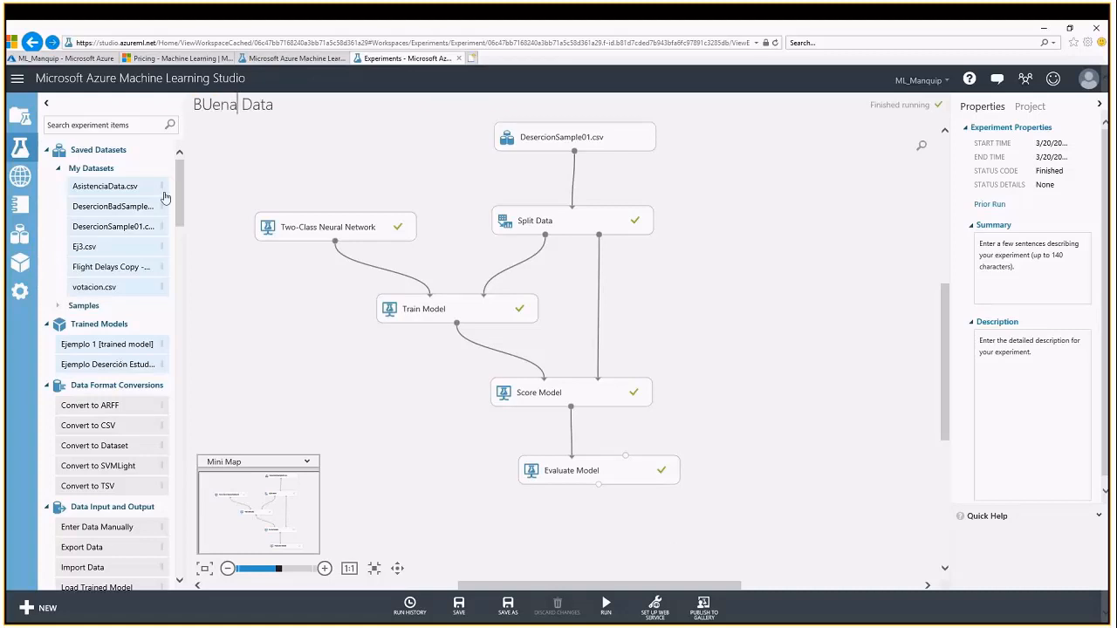
key(BackSpace)
text(u)
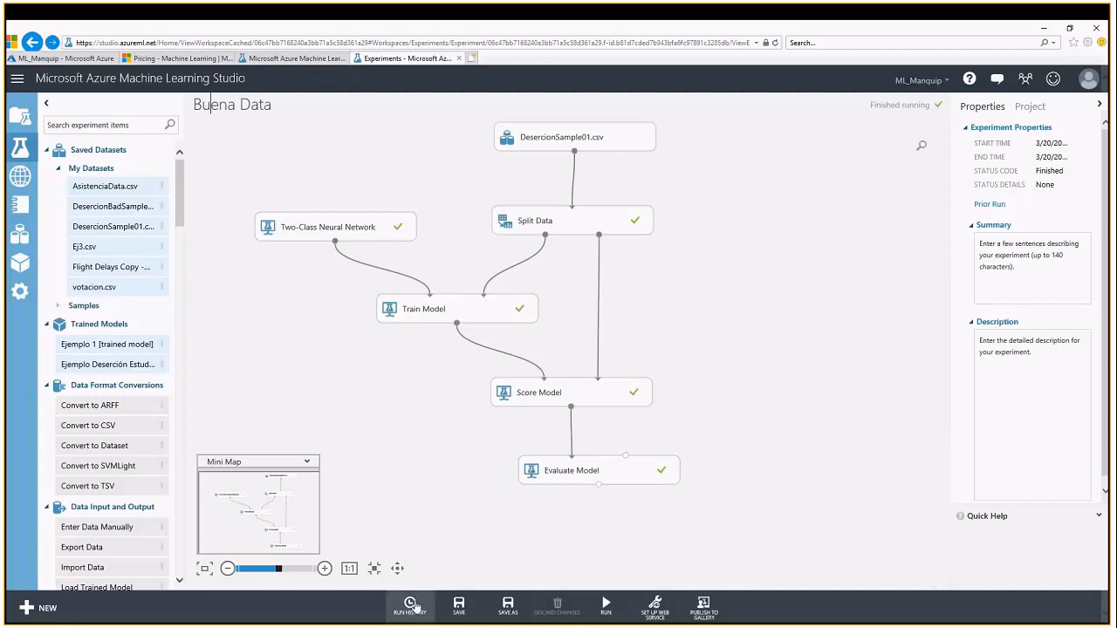
click(458, 603)
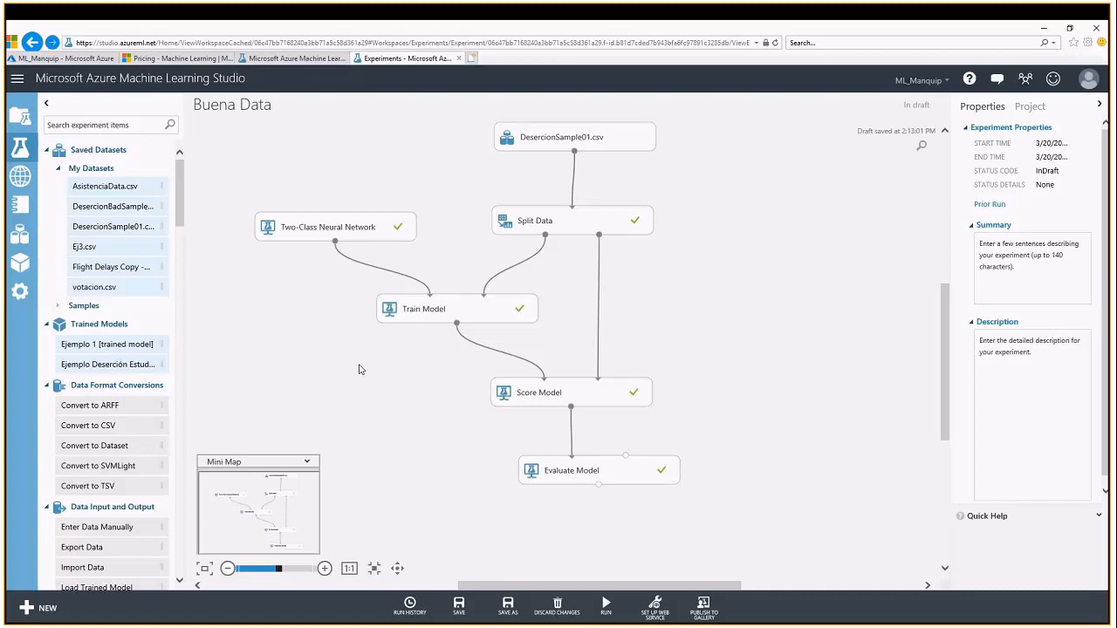
Step: Select the Two-Class Neural Network module to view its parameters and box the Publish to Gallery command in red
click(347, 226)
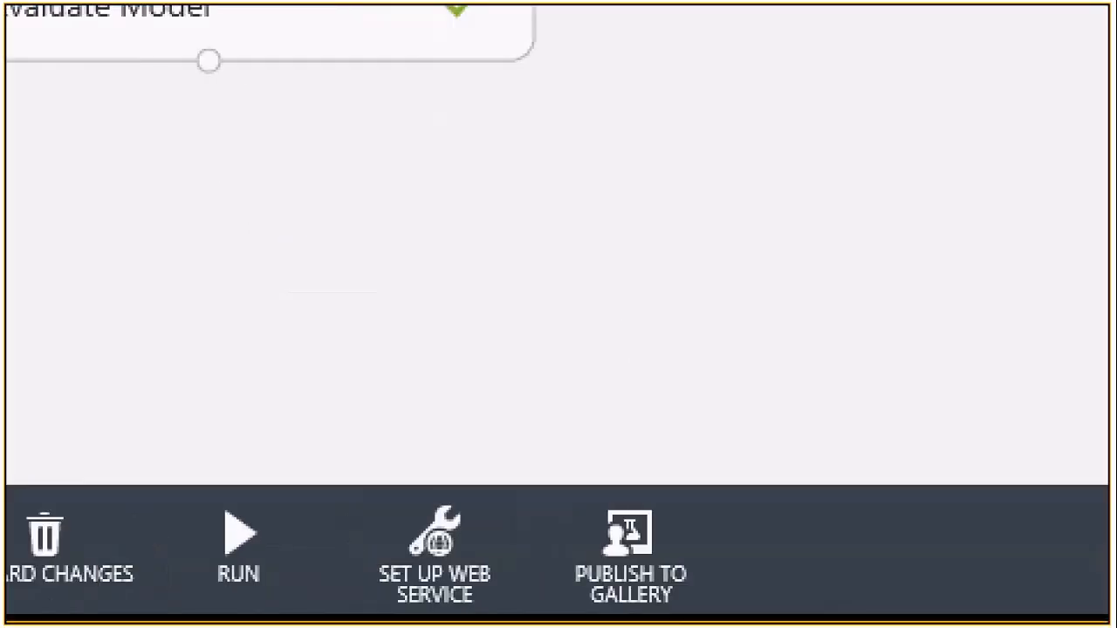
mouse_move(539, 476)
mouse_down()
mouse_move(679, 618)
mouse_move(706, 620)
mouse_up()
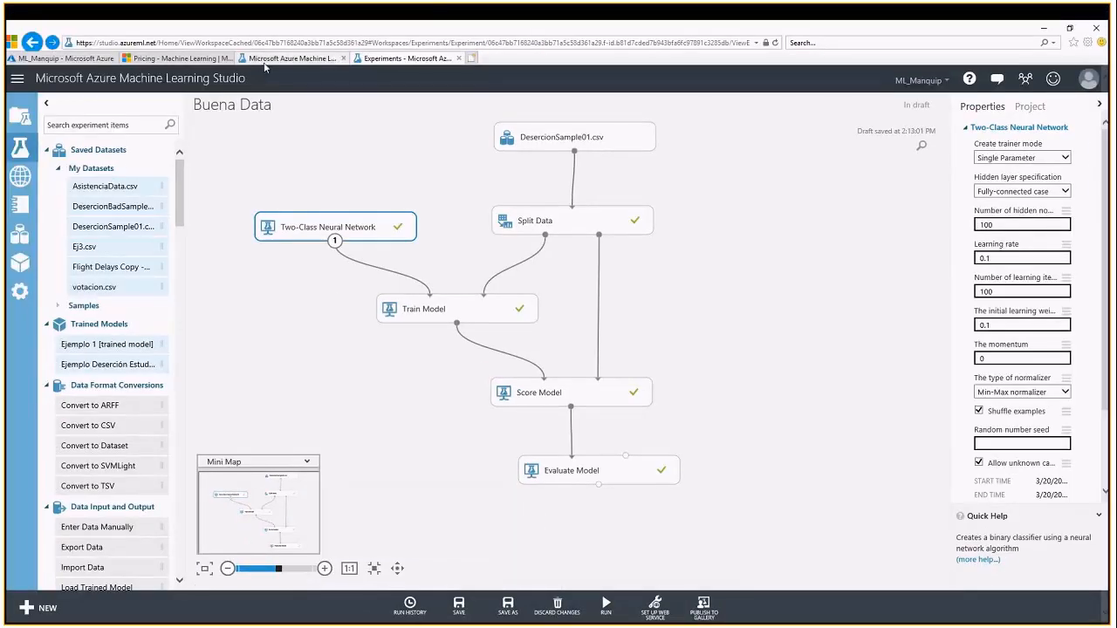
click(266, 63)
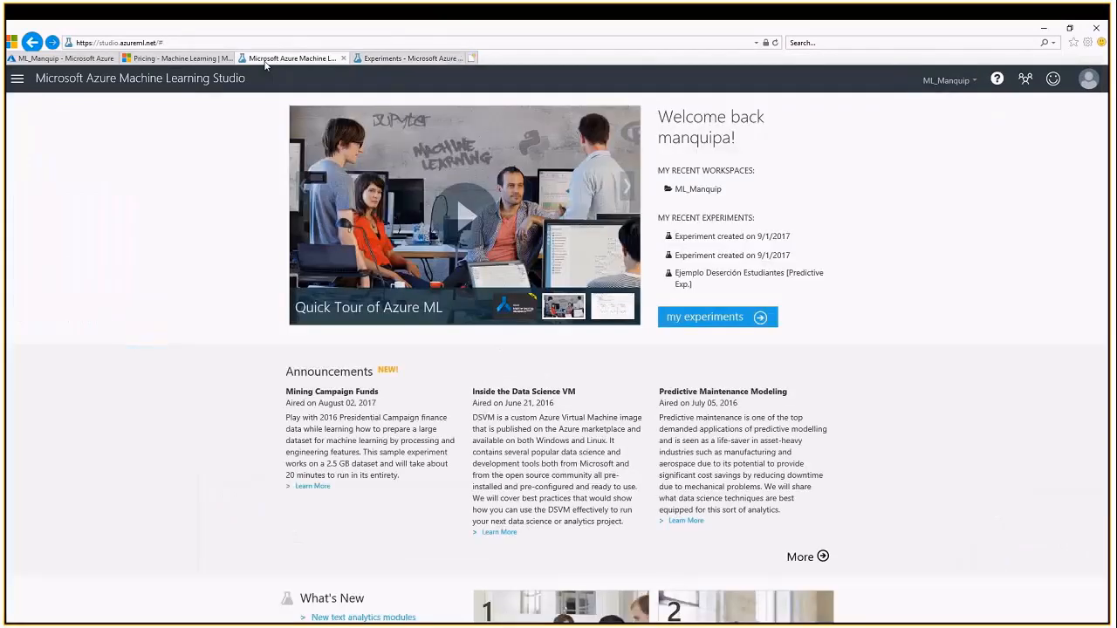
click(388, 60)
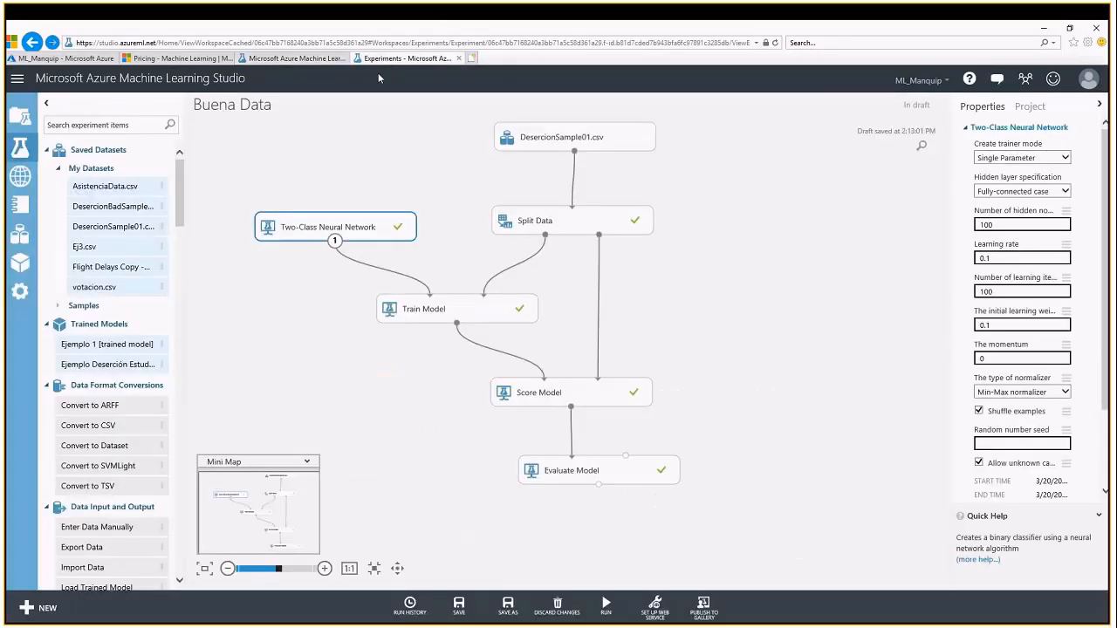
Step: Open the Ejemplo Deserción Estudiantes [Predictive Exp.] web service and box its Request/Response and Batch Execution help links in red
click(21, 179)
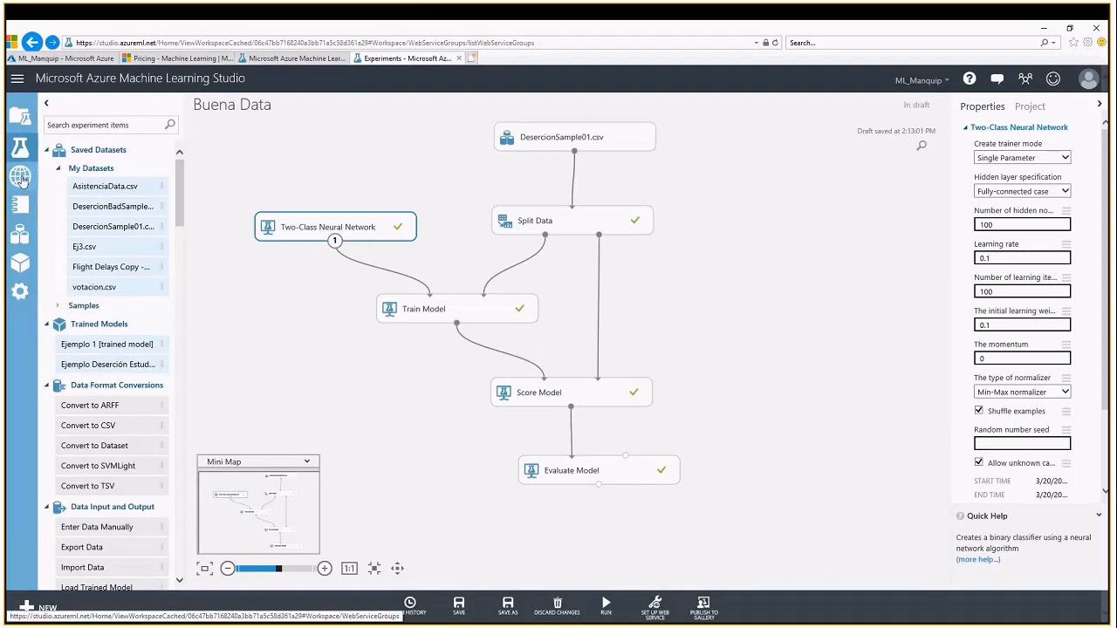
mouse_move(22, 179)
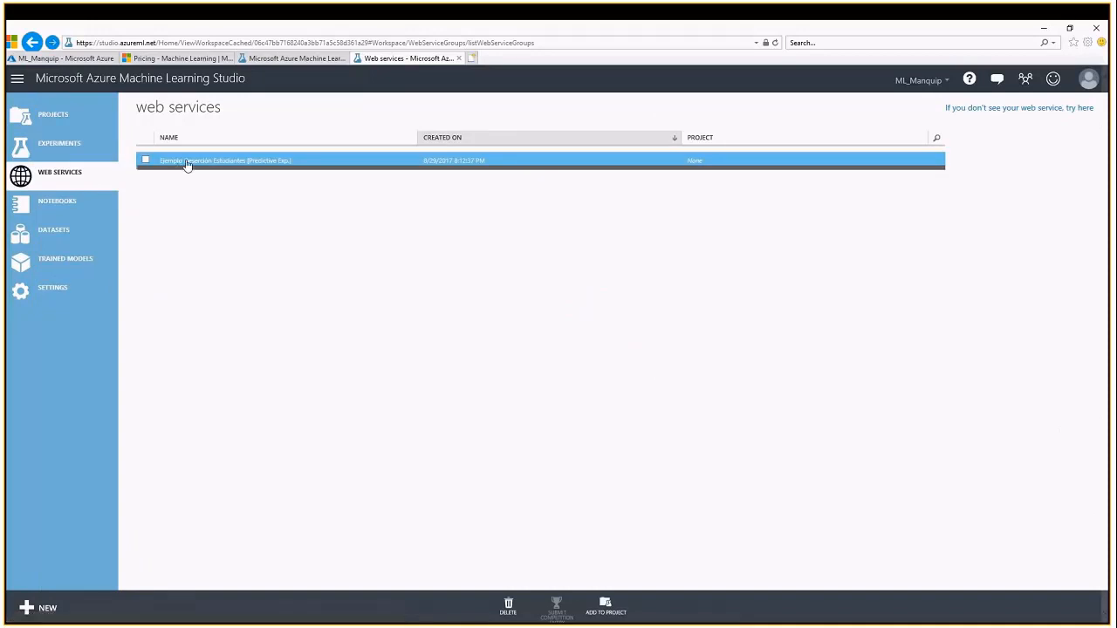
click(192, 164)
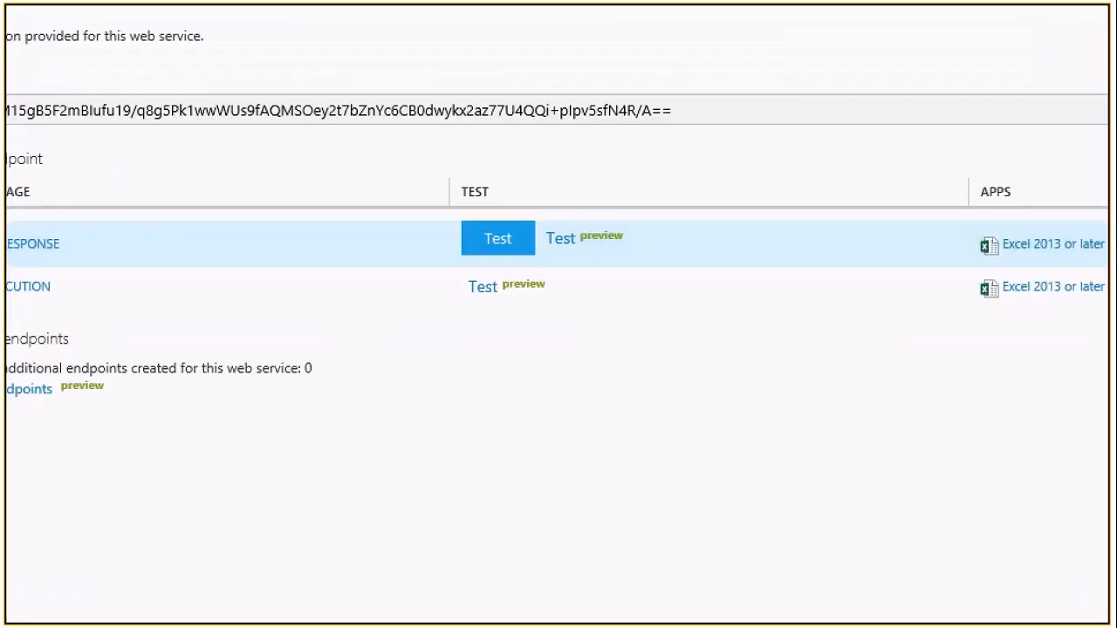
mouse_move(69, 219)
mouse_down()
mouse_move(170, 259)
mouse_move(227, 258)
mouse_up()
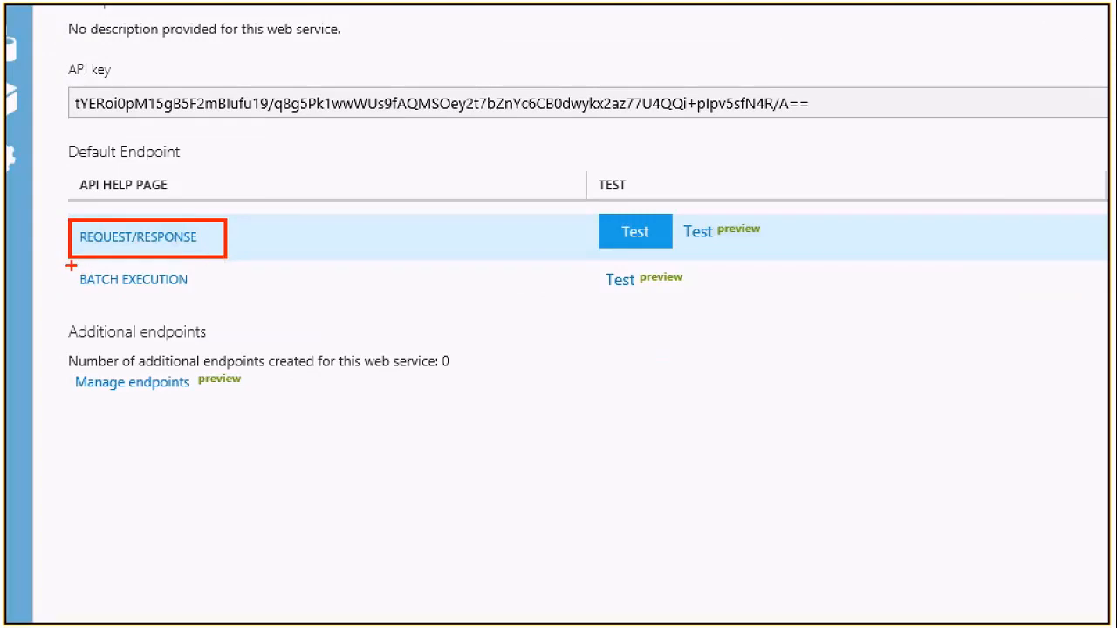
mouse_move(71, 265)
mouse_down()
mouse_move(109, 293)
mouse_move(211, 294)
mouse_up()
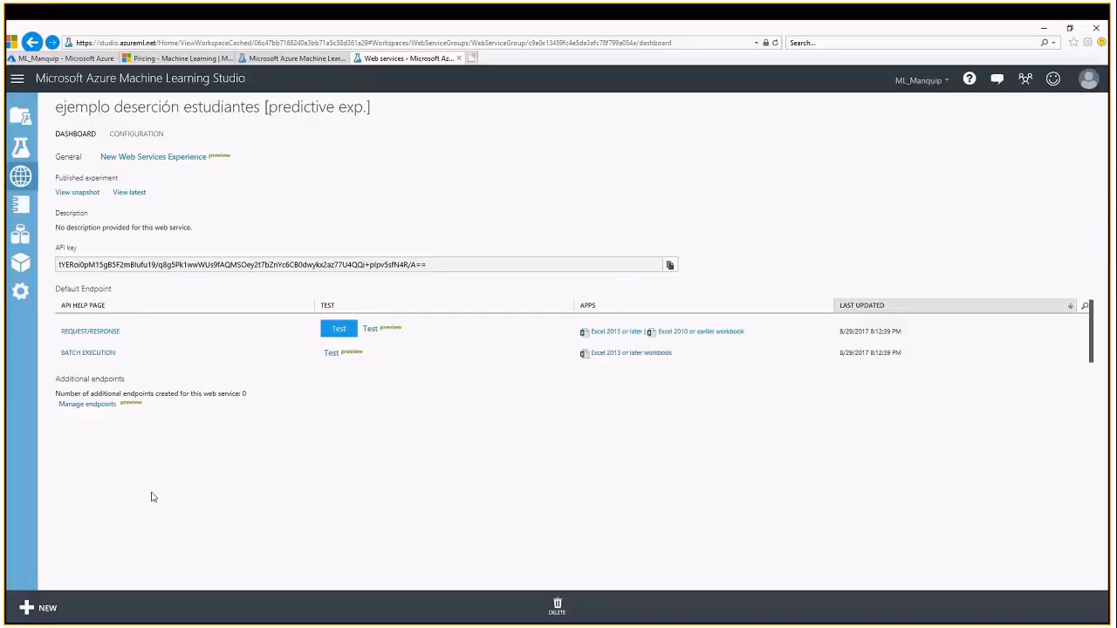
Step: Test the request/response endpoint with Edad 26, Jornada Diurna, Semestre 6, N_Materias 7 and Desercion 0, and box the returned label in red
click(332, 335)
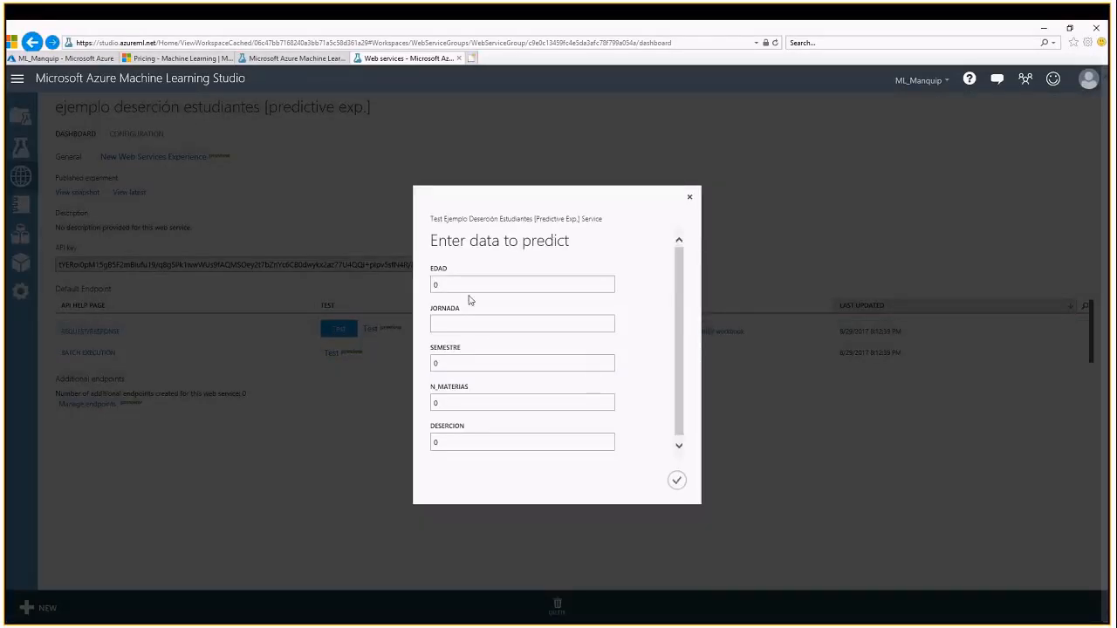
drag(461, 284, 427, 285)
text(26)
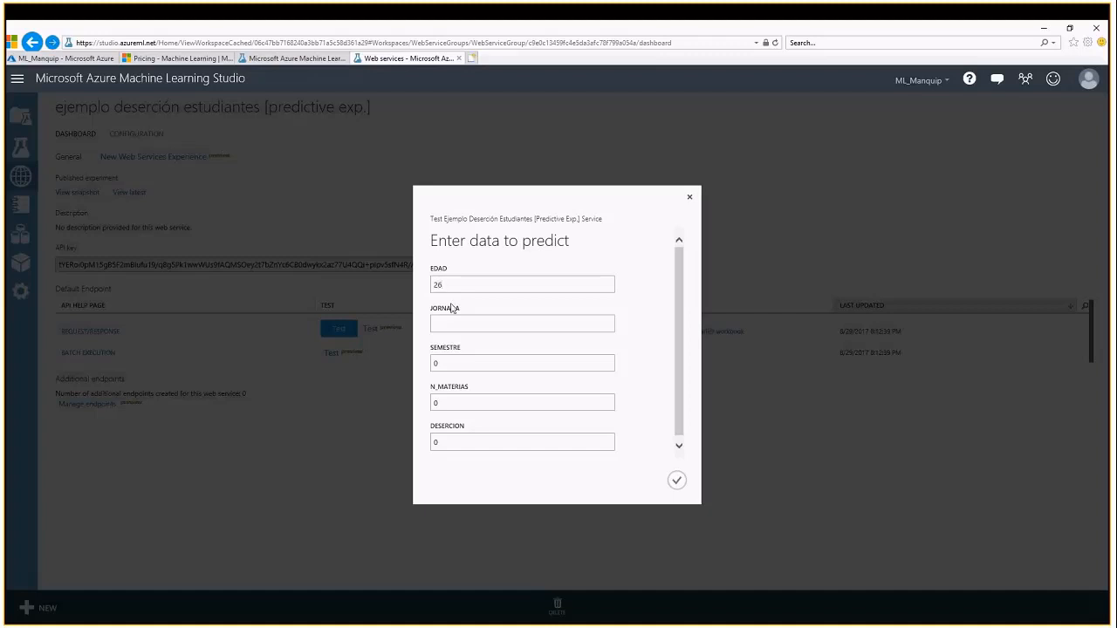
click(454, 324)
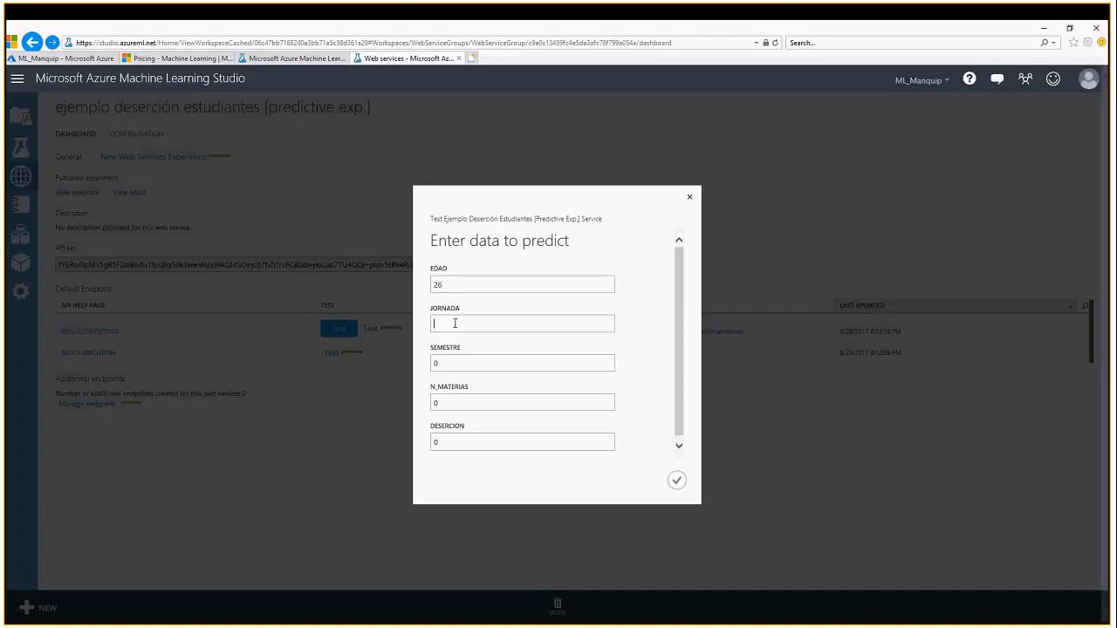
text(Diurna)
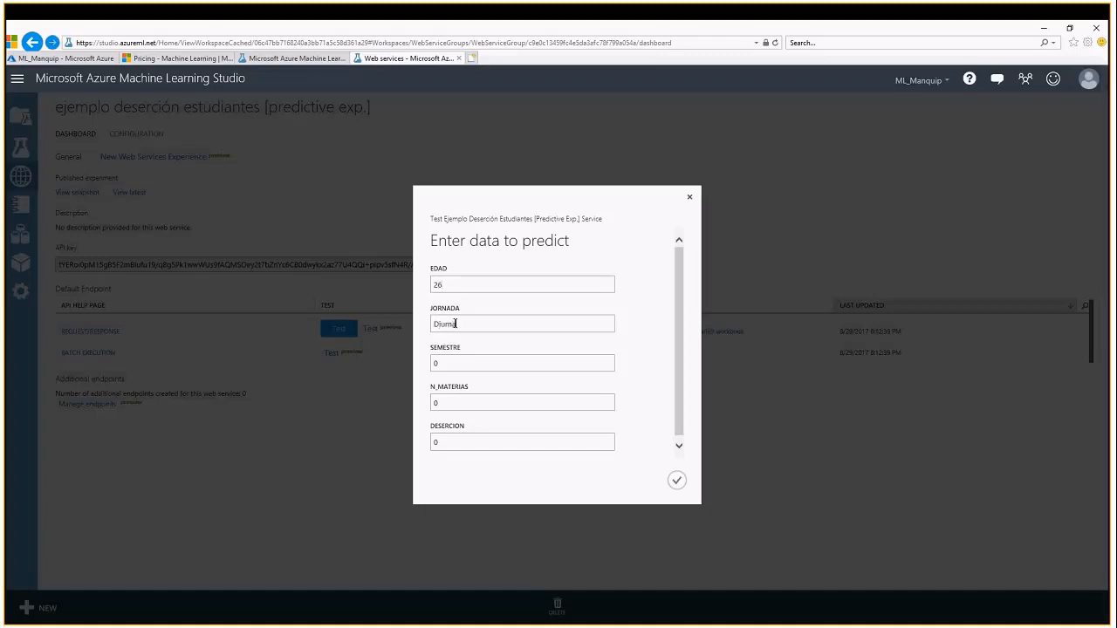
double_click(437, 363)
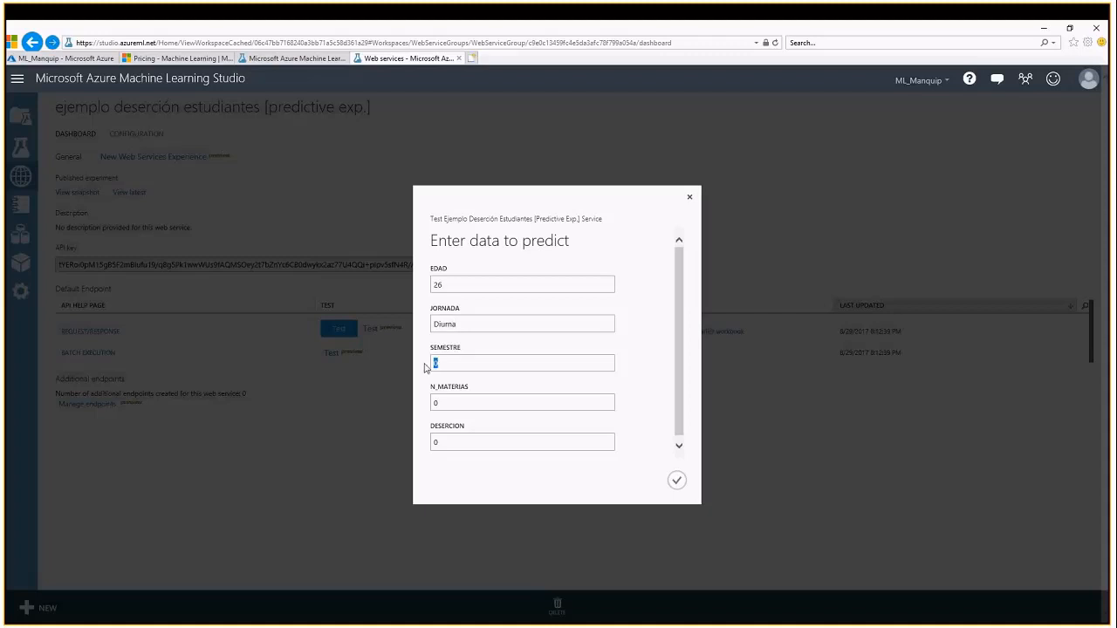
text(6)
double_click(434, 403)
text(7)
double_click(451, 445)
click(678, 481)
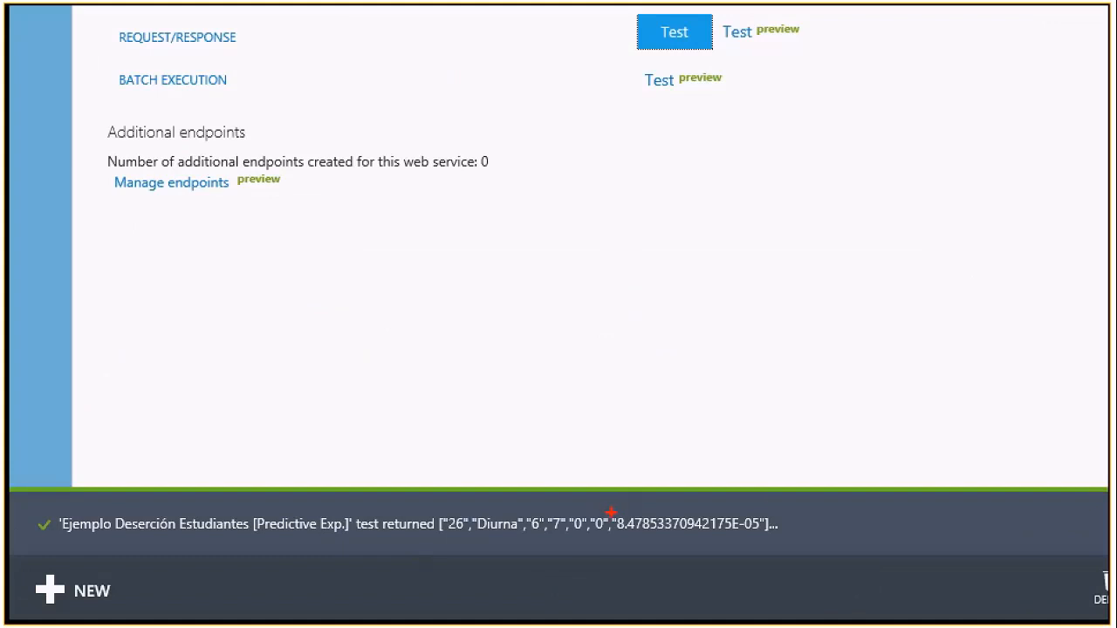
mouse_move(554, 507)
mouse_down()
mouse_move(578, 541)
mouse_move(623, 531)
mouse_move(610, 533)
mouse_up()
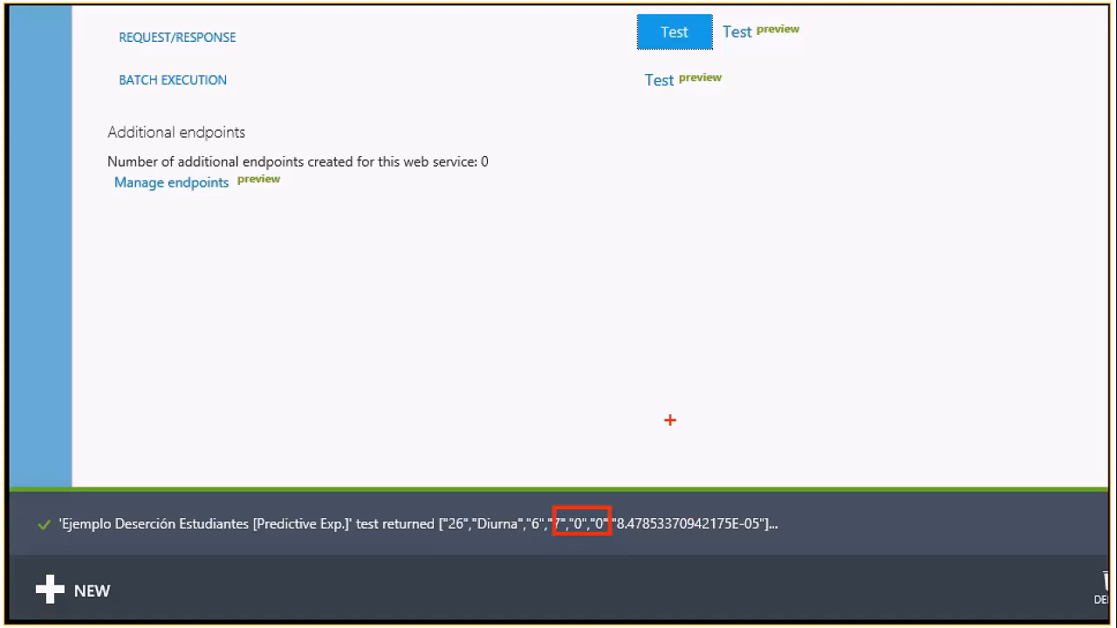
key(Escape)
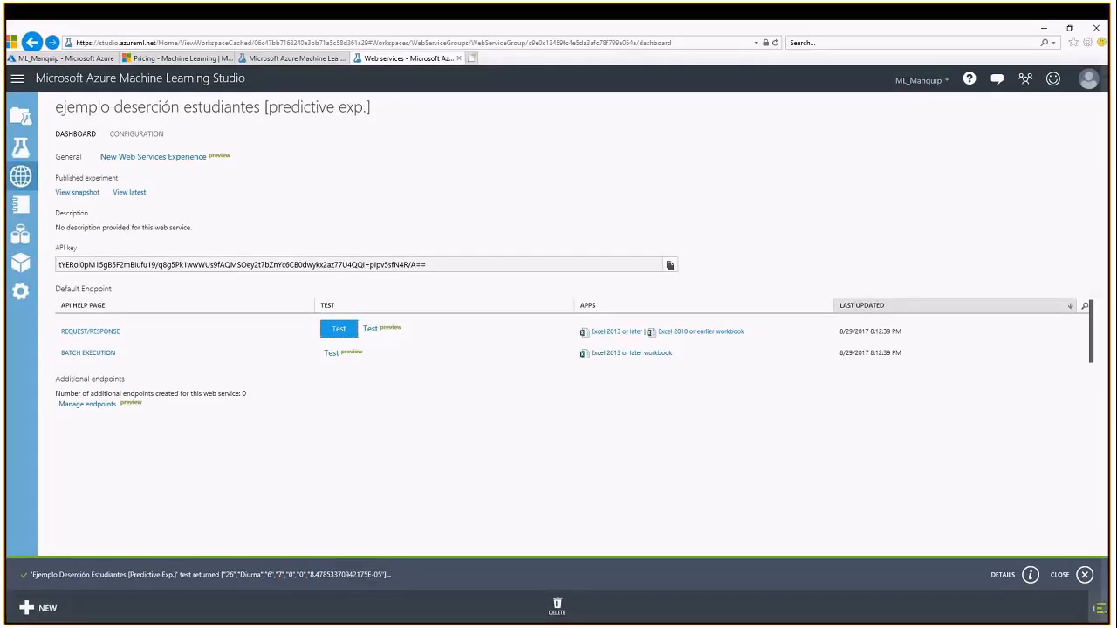
Step: Open the preview test page and run the request-response test with Edad 20, Jornada Diurna, Semestre 1, N_Materias 7 and Desercion 1
click(370, 329)
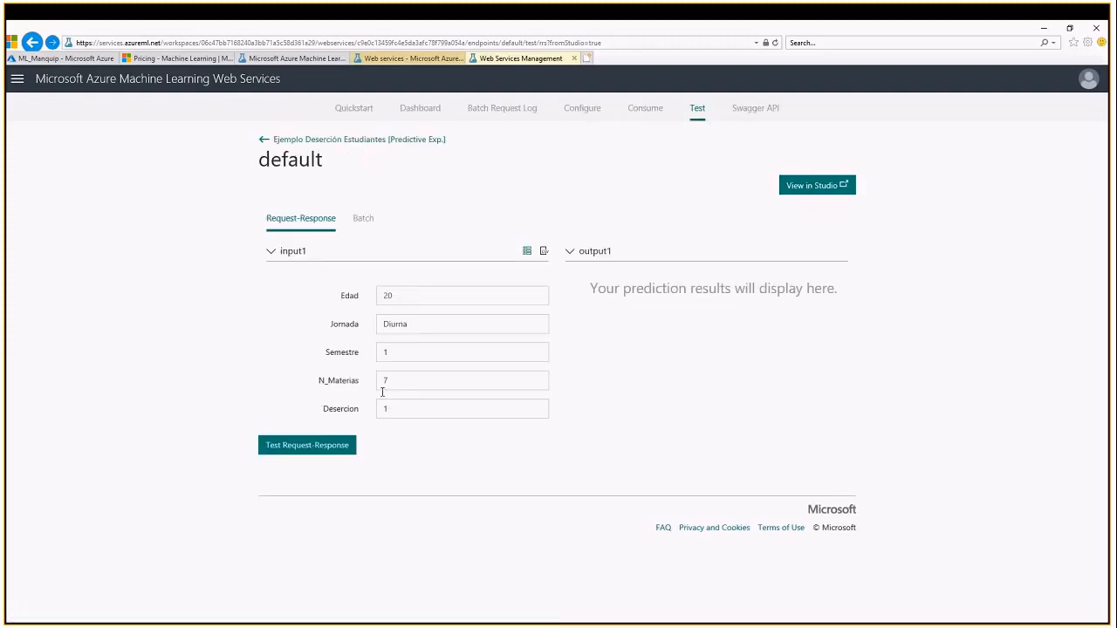
click(311, 453)
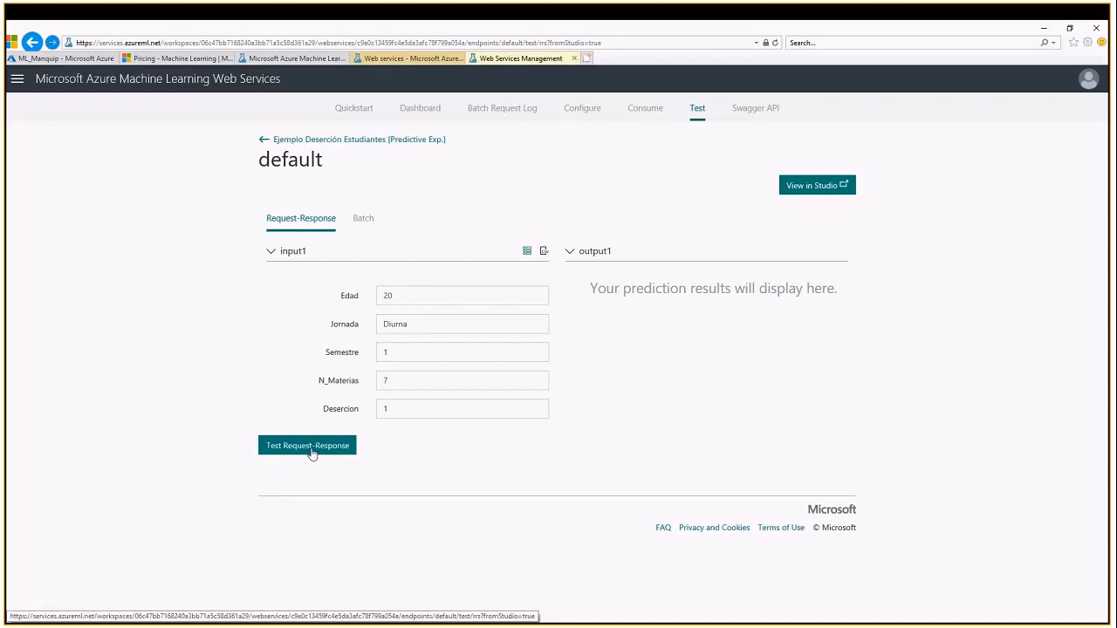
click(311, 453)
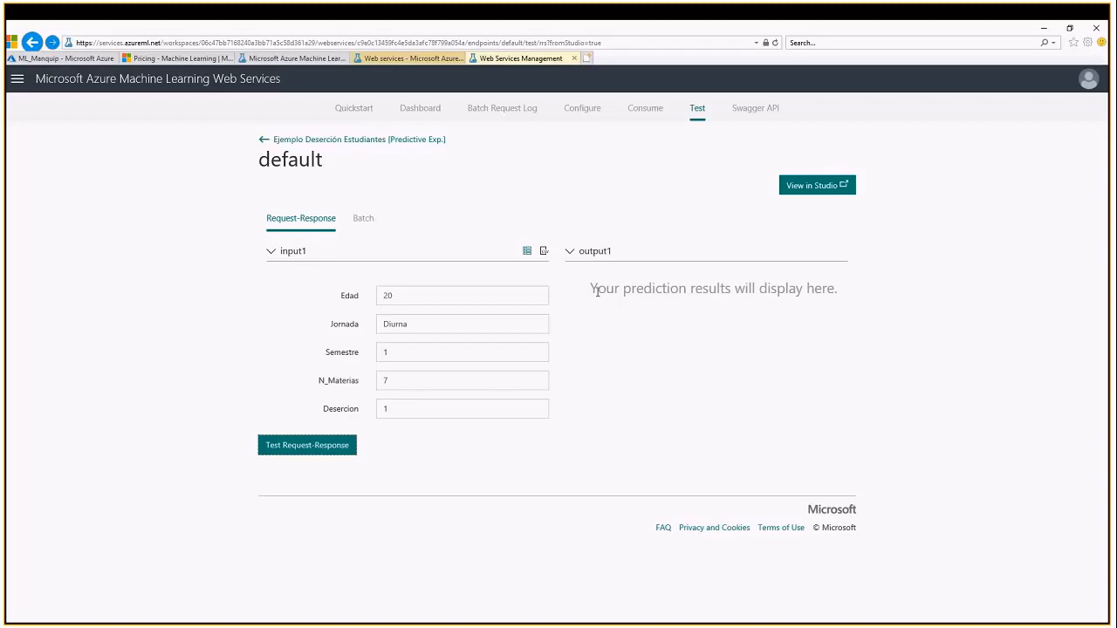
click(315, 450)
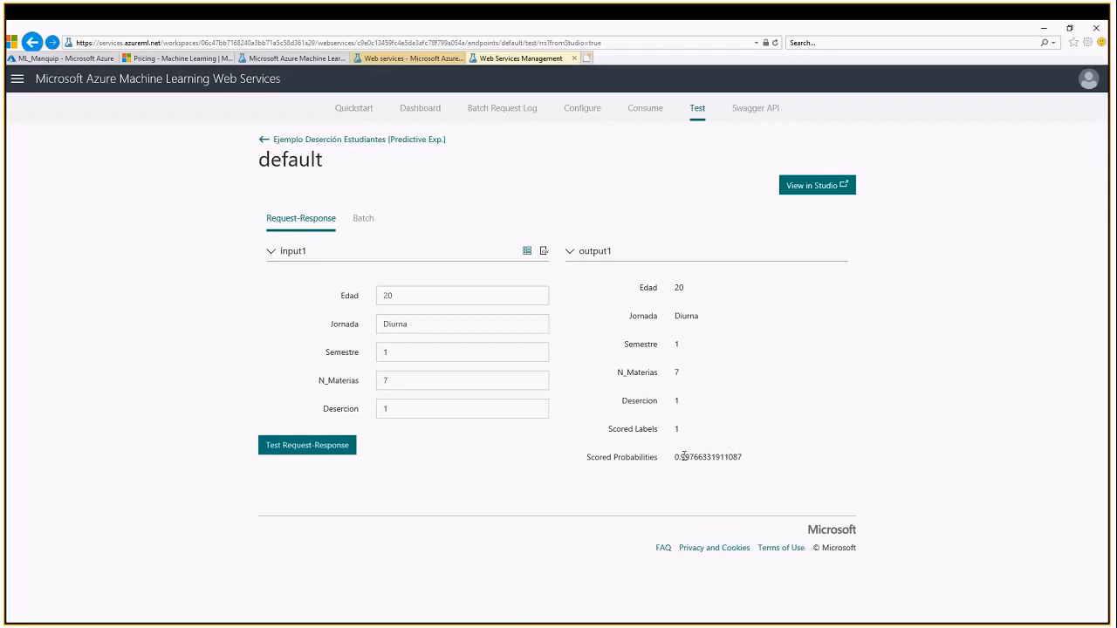
Step: Highlight the output's Scored Probabilities value, and box the Desercion and Scored Labels rows
drag(682, 457, 742, 457)
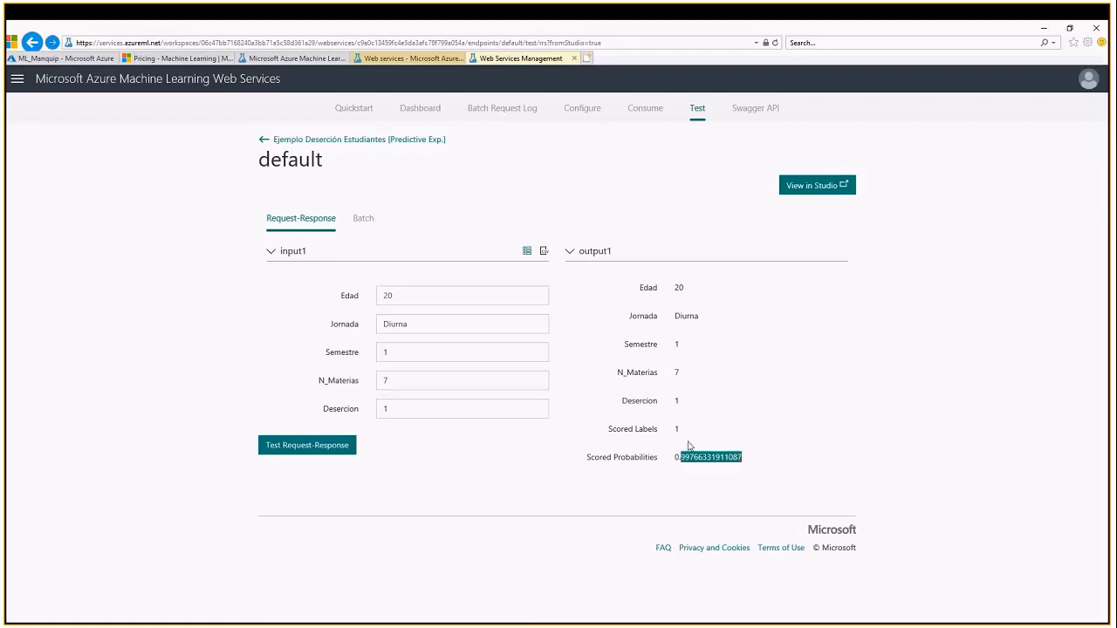
click(683, 433)
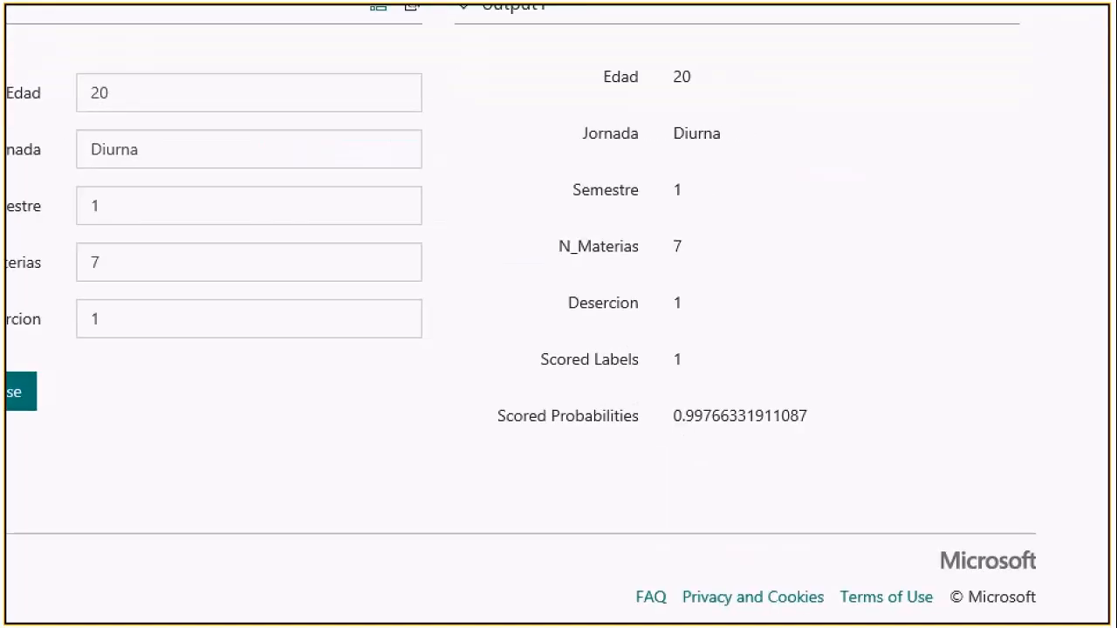
drag(552, 281, 695, 338)
drag(520, 342, 695, 387)
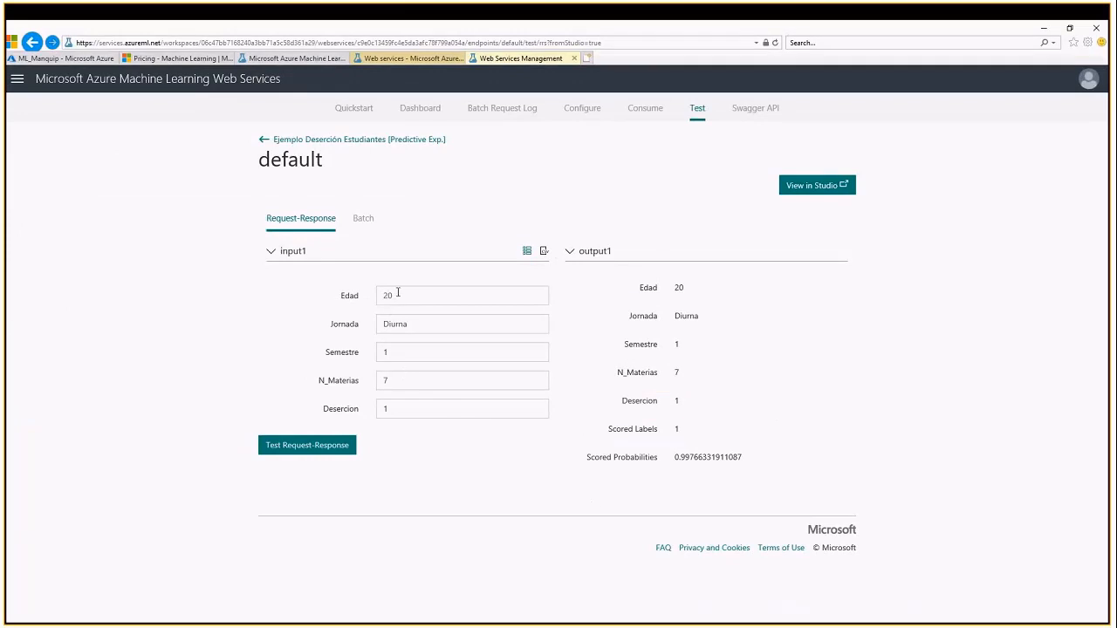
Step: Set N_Materias to 4 and rerun the request-response test
double_click(398, 293)
double_click(412, 324)
click(392, 353)
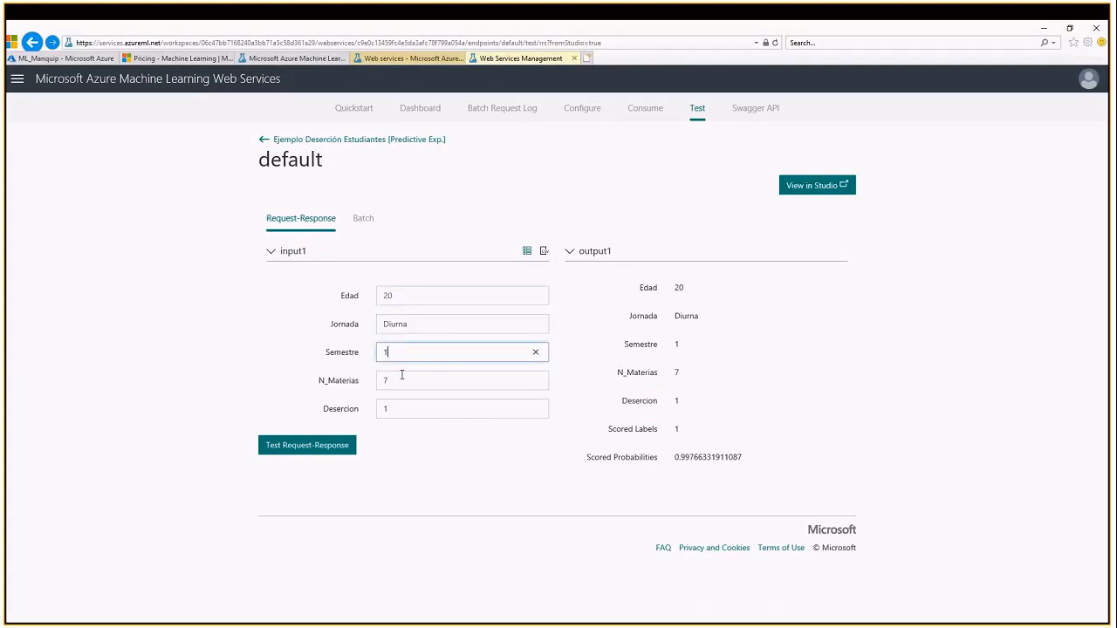
double_click(387, 379)
text(4)
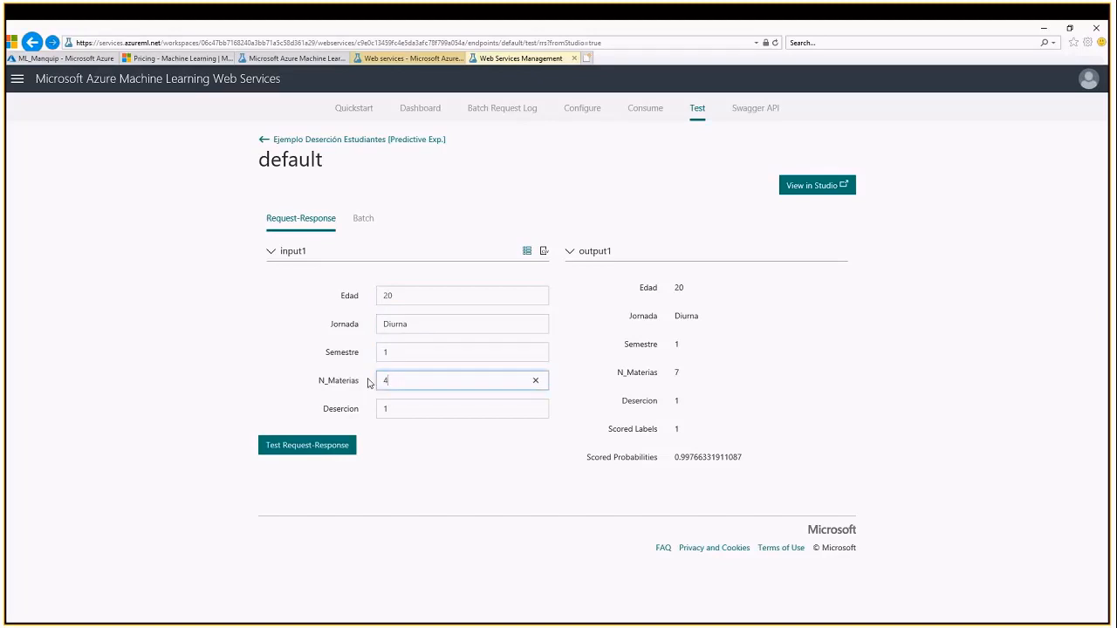
click(316, 446)
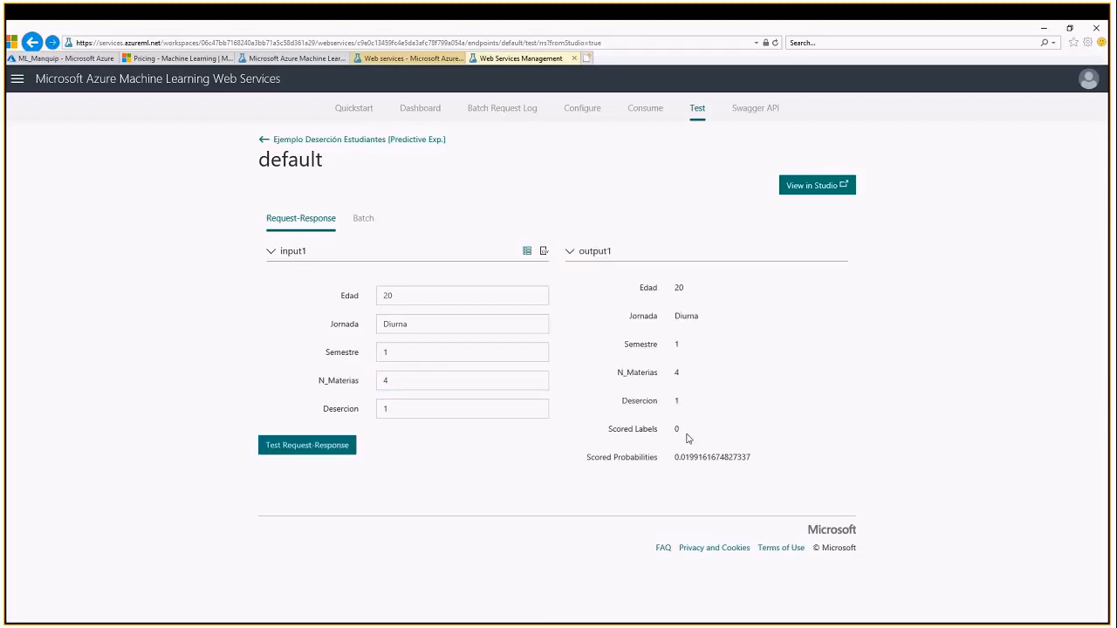
Step: Highlight the Scored Labels name and the Scored Probabilities value in the new prediction output
triple_click(627, 432)
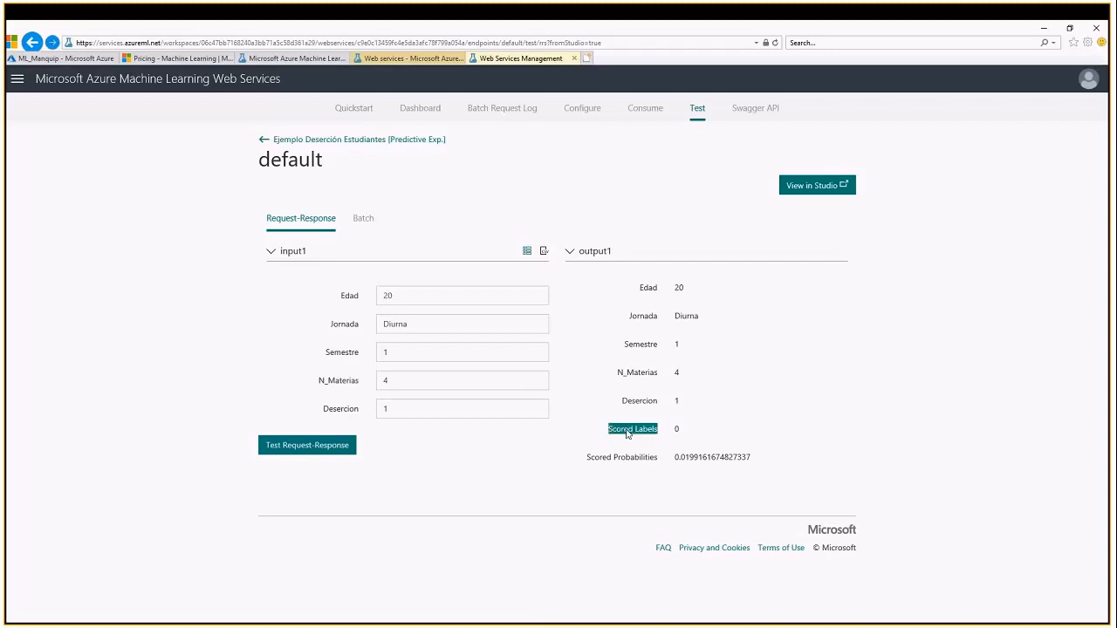
triple_click(678, 456)
click(689, 461)
drag(694, 458, 673, 459)
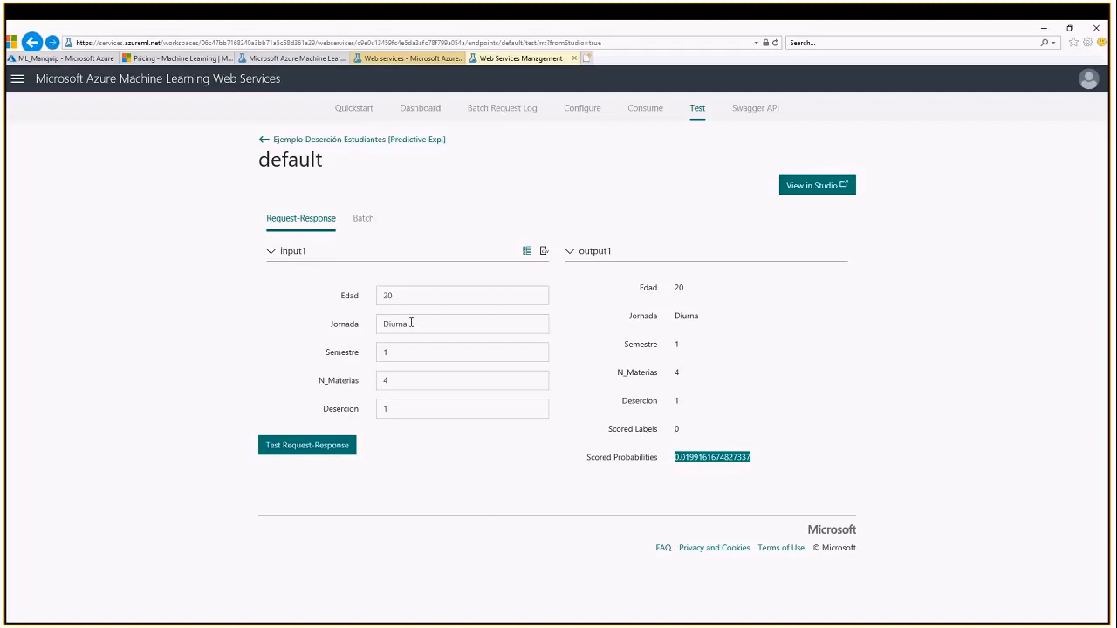
Step: Set Jornada to Nocturna and rerun the request-response test
drag(411, 323, 381, 325)
text(Nocturna)
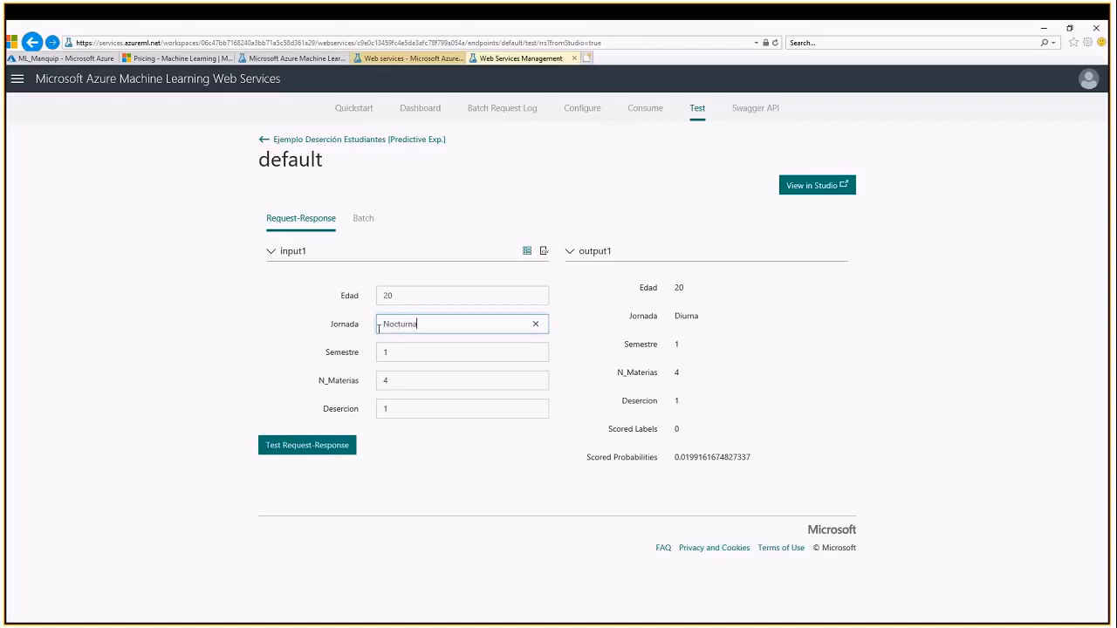
click(316, 446)
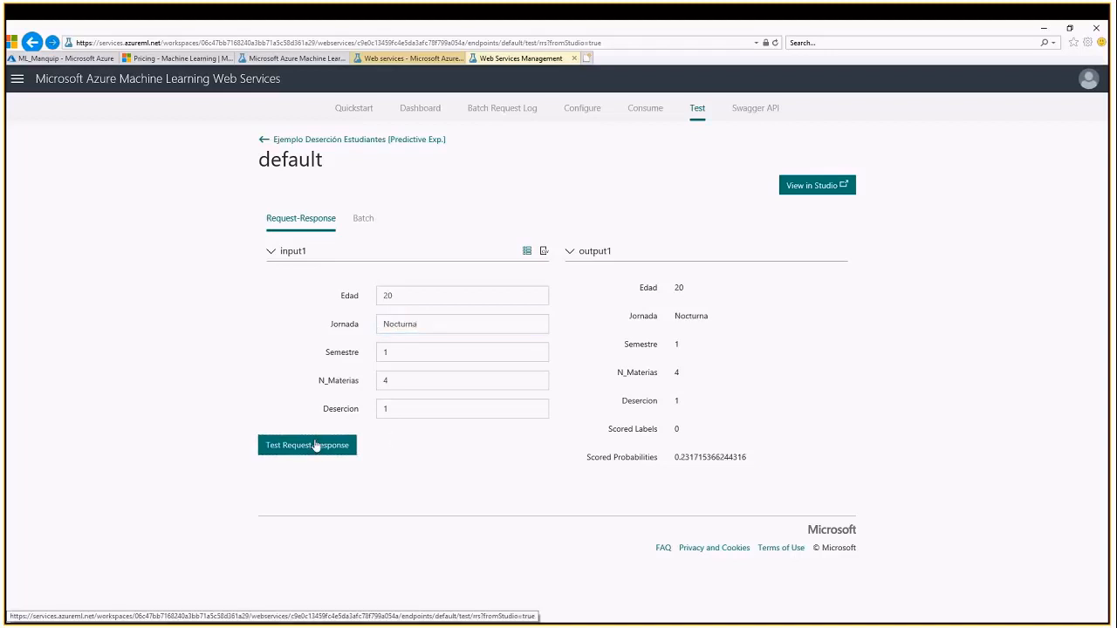
Step: Set Semestre to 6 and rerun the request-response test
double_click(384, 351)
text(6)
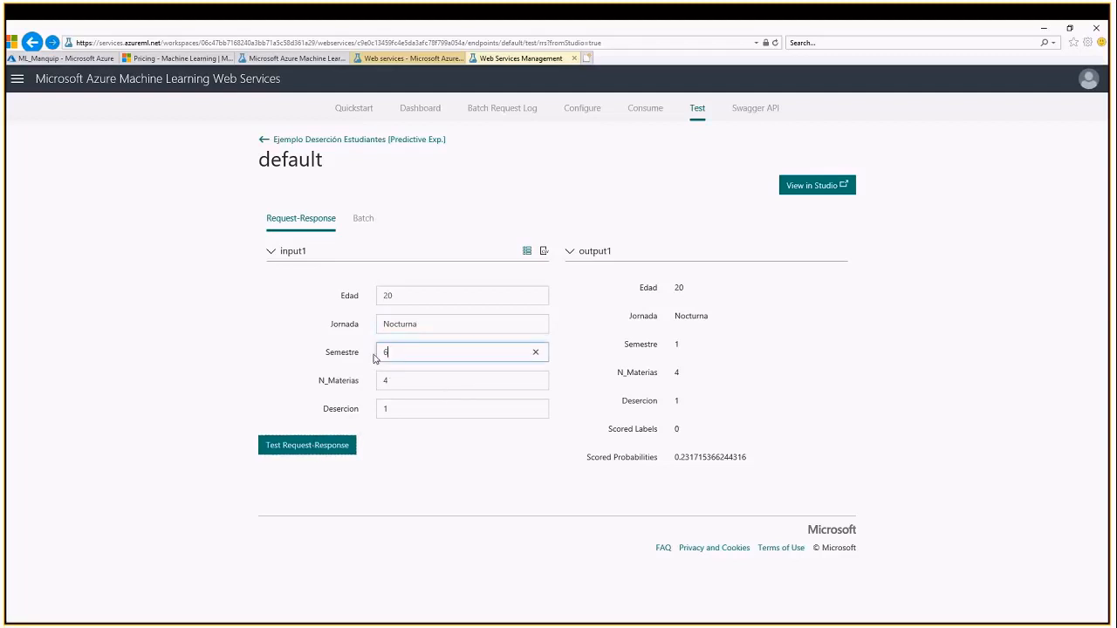
click(308, 449)
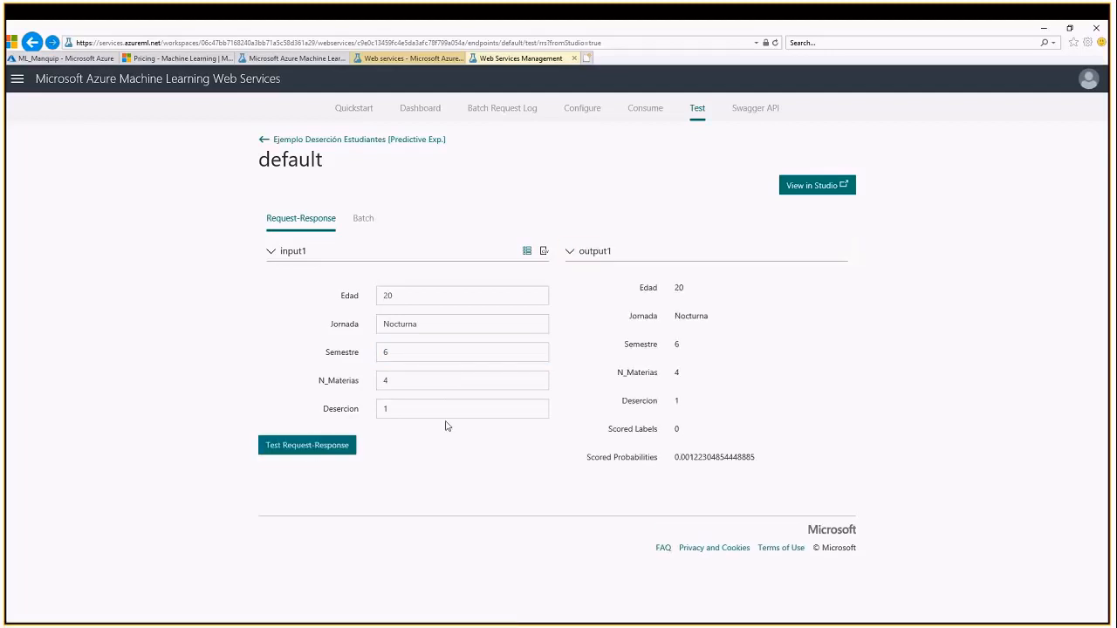
Step: Set N_Materias to 2, rerun the request-response test, and highlight the output's Scored Probabilities value
drag(389, 407, 379, 381)
click(395, 384)
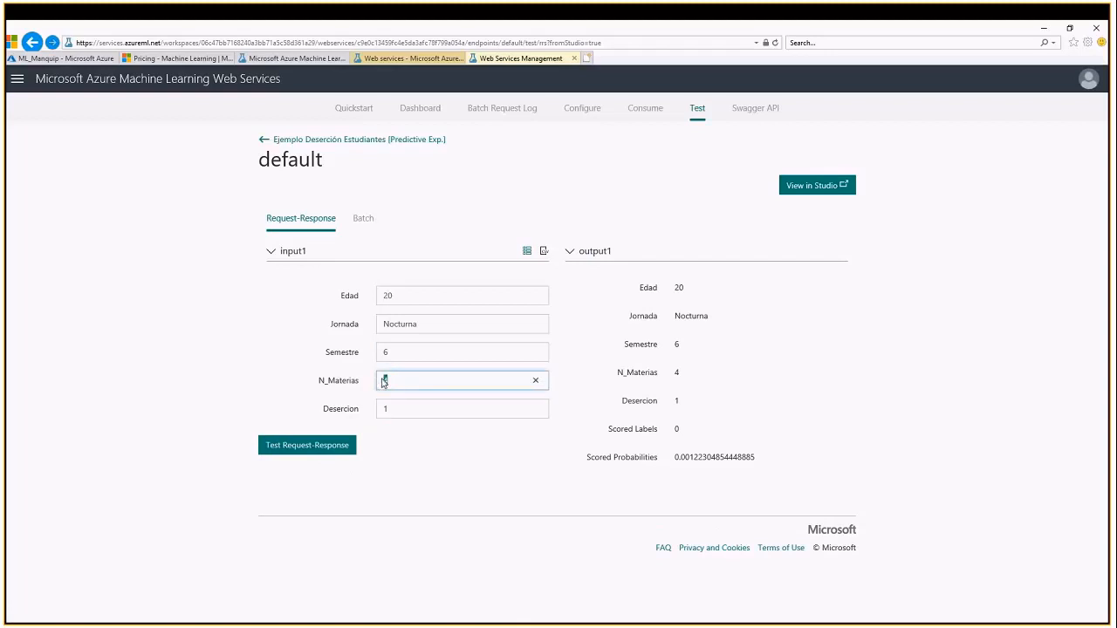
text(2)
click(313, 450)
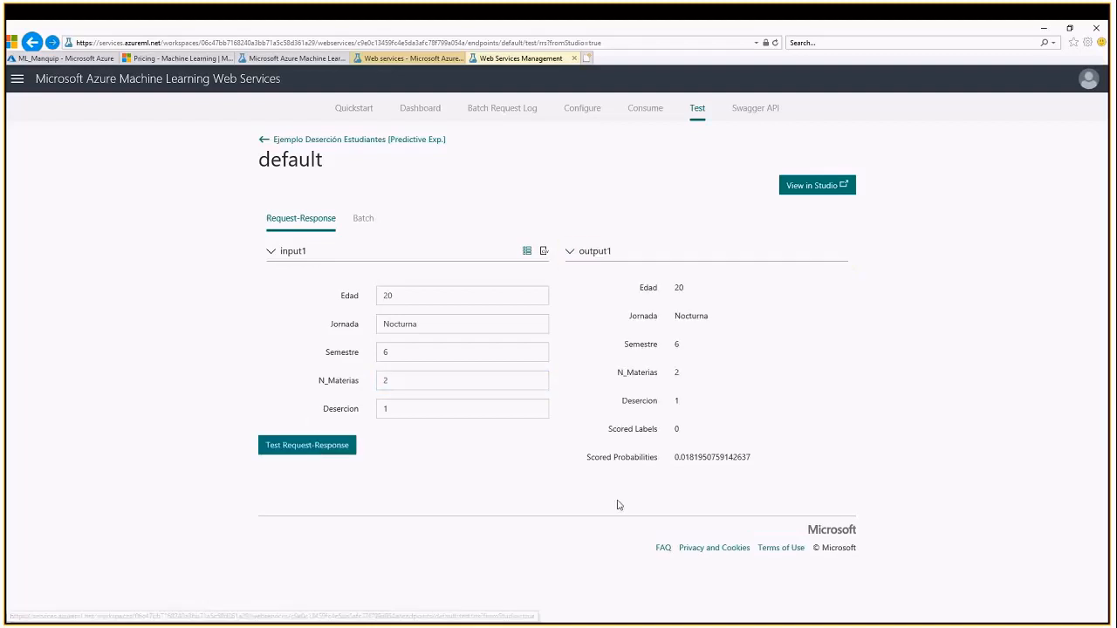
double_click(684, 457)
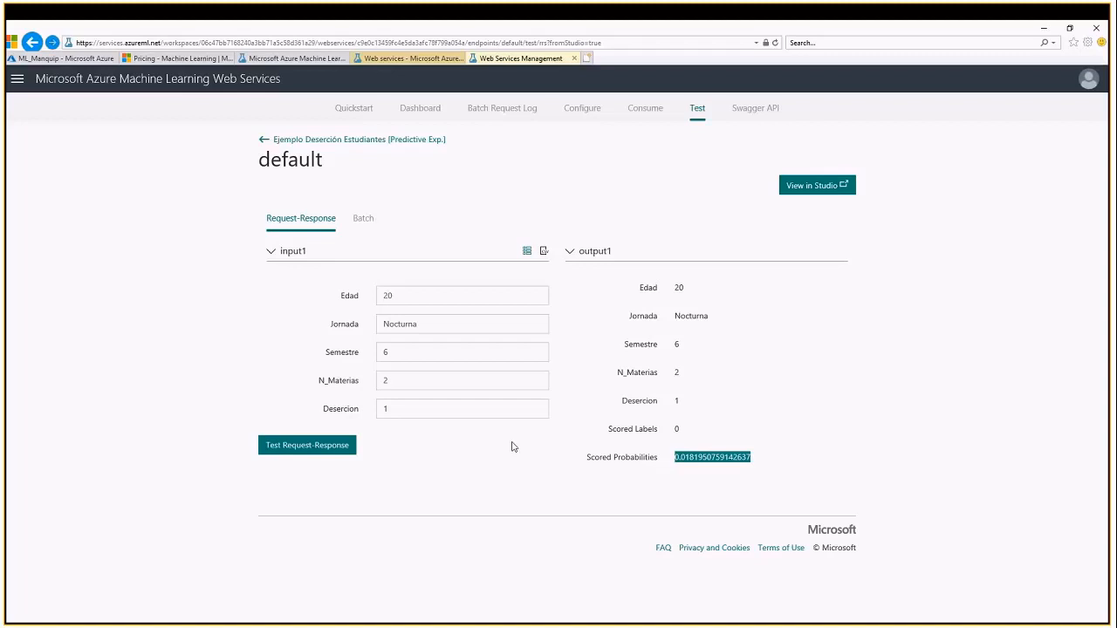
Step: Set N_Materias to 7 and rerun the request-response test
double_click(381, 380)
text(7)
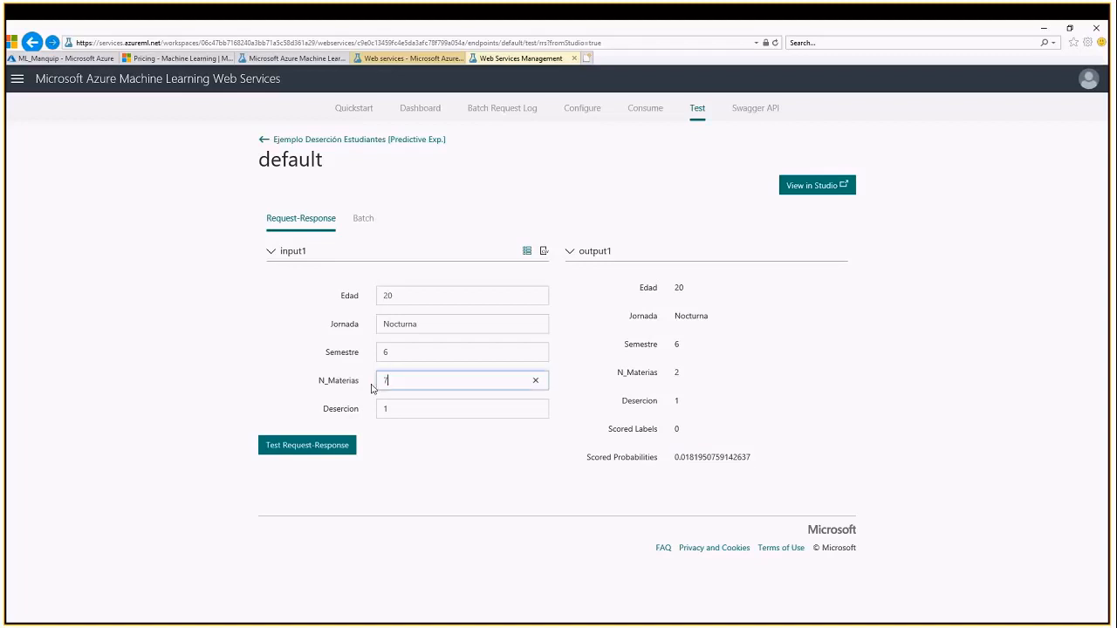
click(319, 451)
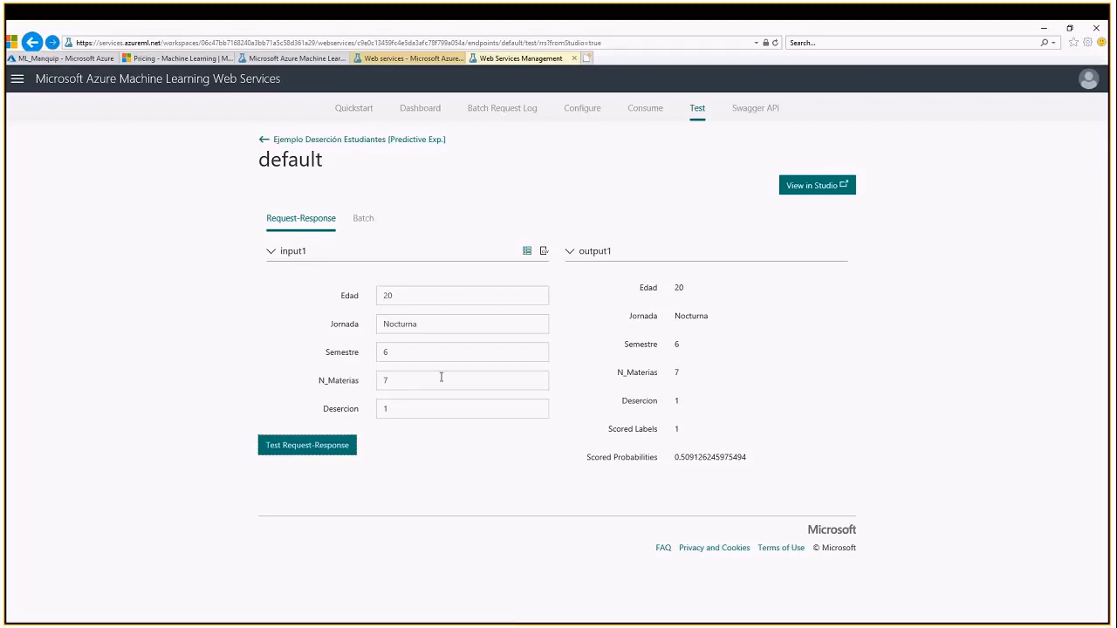
Step: Set Edad to 30 and rerun the request-response test
double_click(380, 353)
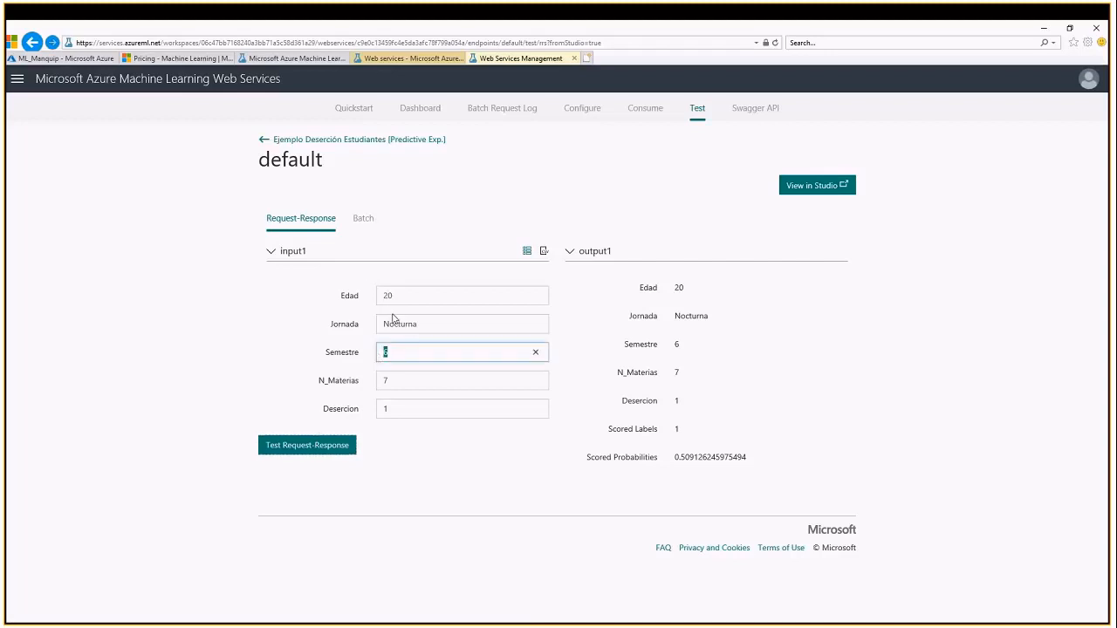
click(357, 299)
text(45)
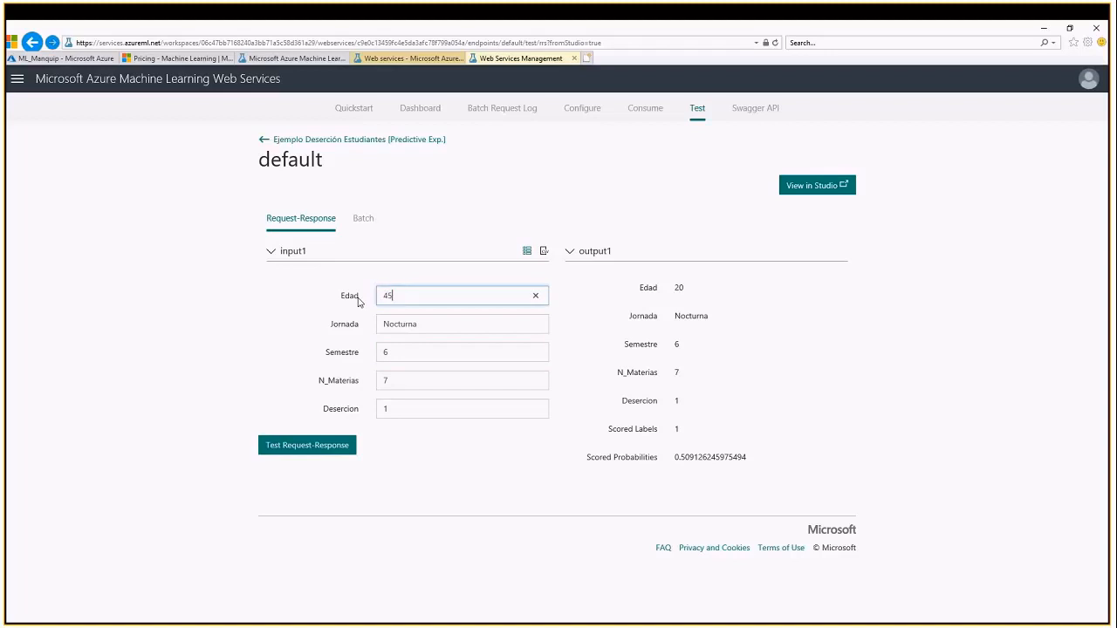
click(356, 298)
text(30)
click(305, 451)
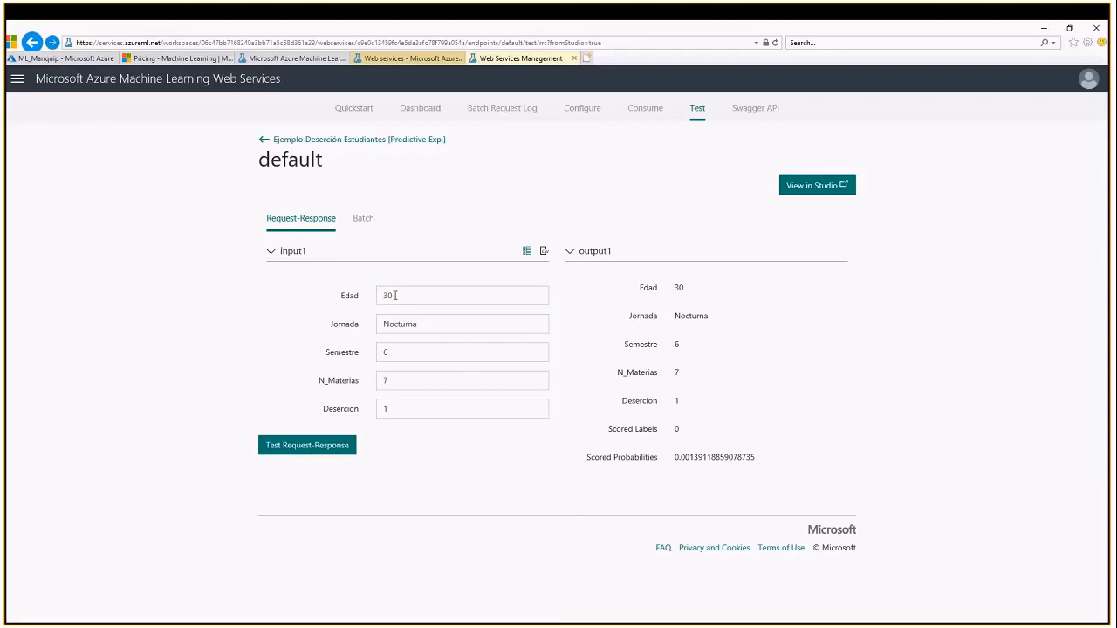
Step: Select the Semestre input value for editing
double_click(385, 353)
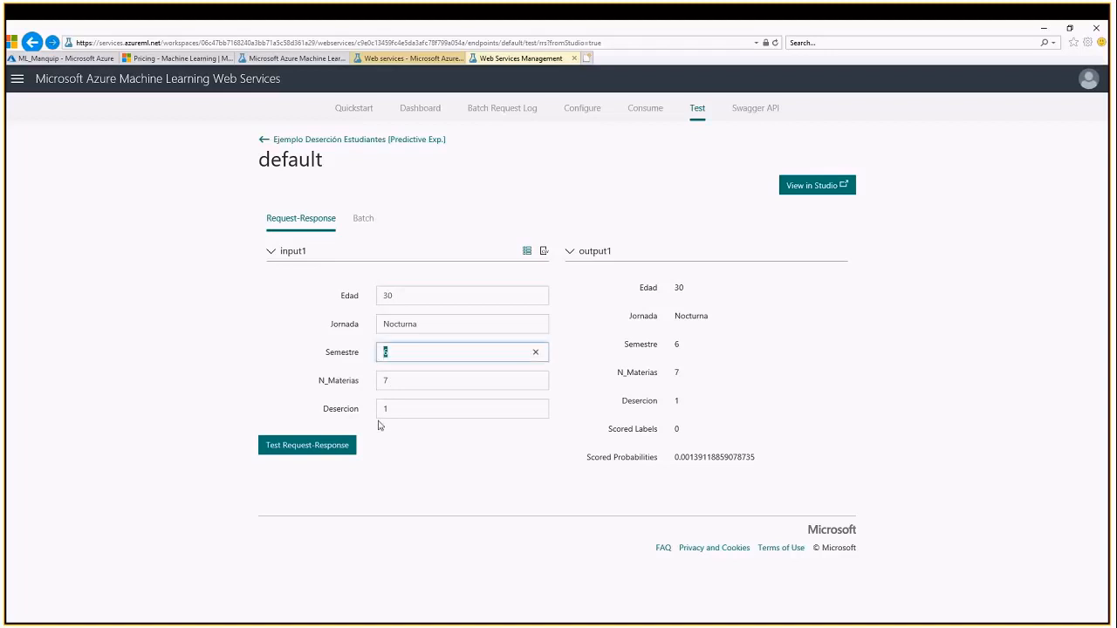